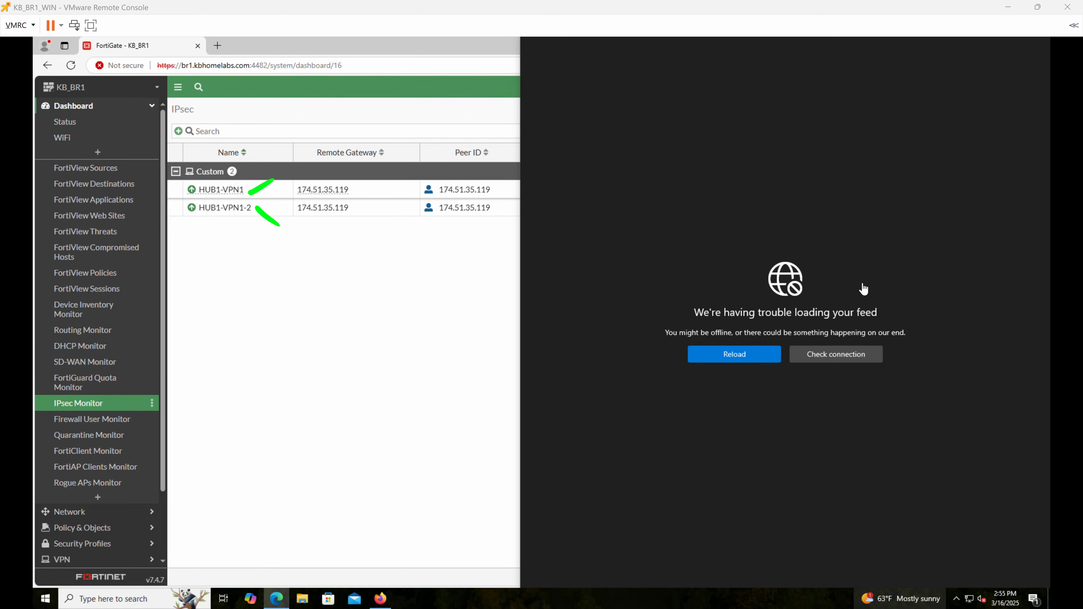
# Step: Return to the IPsec Monitor and review the incoming data of the HUB1-VPN1 and HUB1-VPN1-2 tunnels
pyautogui.click(827, 351)
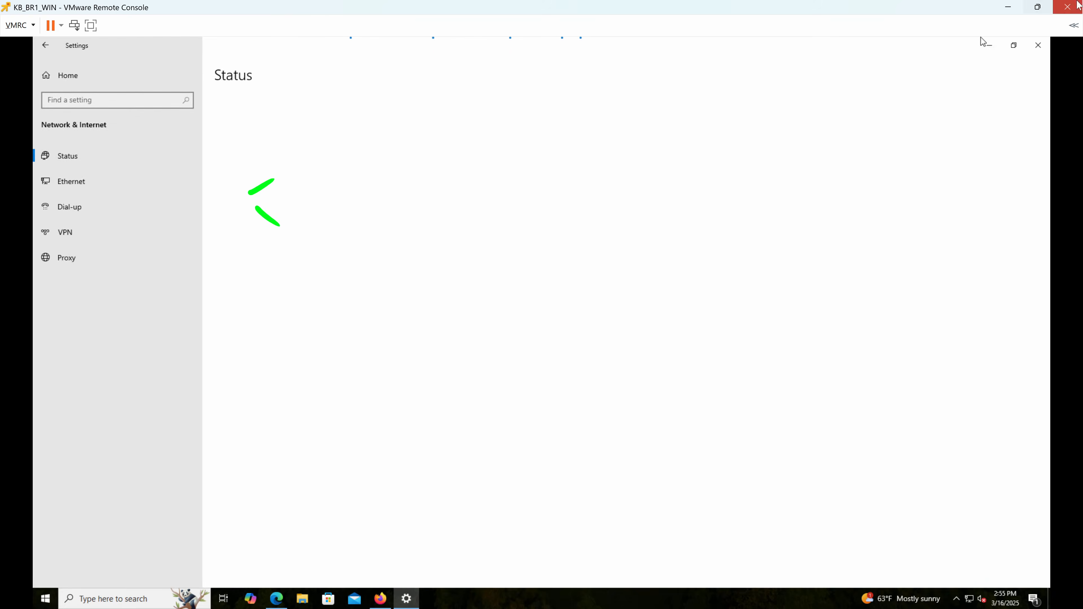
pyautogui.click(1040, 46)
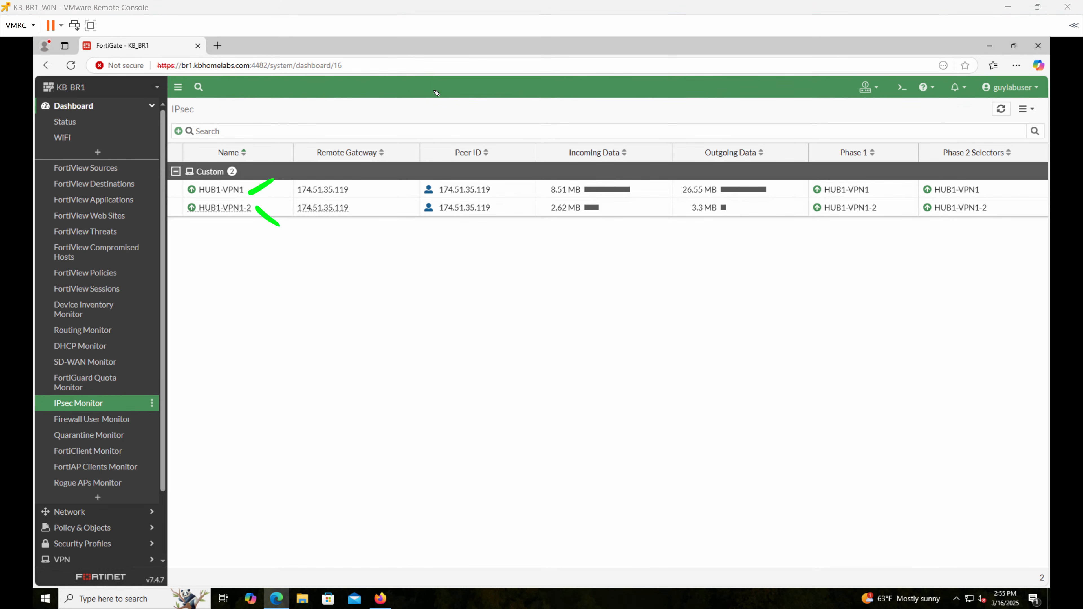
pyautogui.press('k')
pyautogui.press('e')
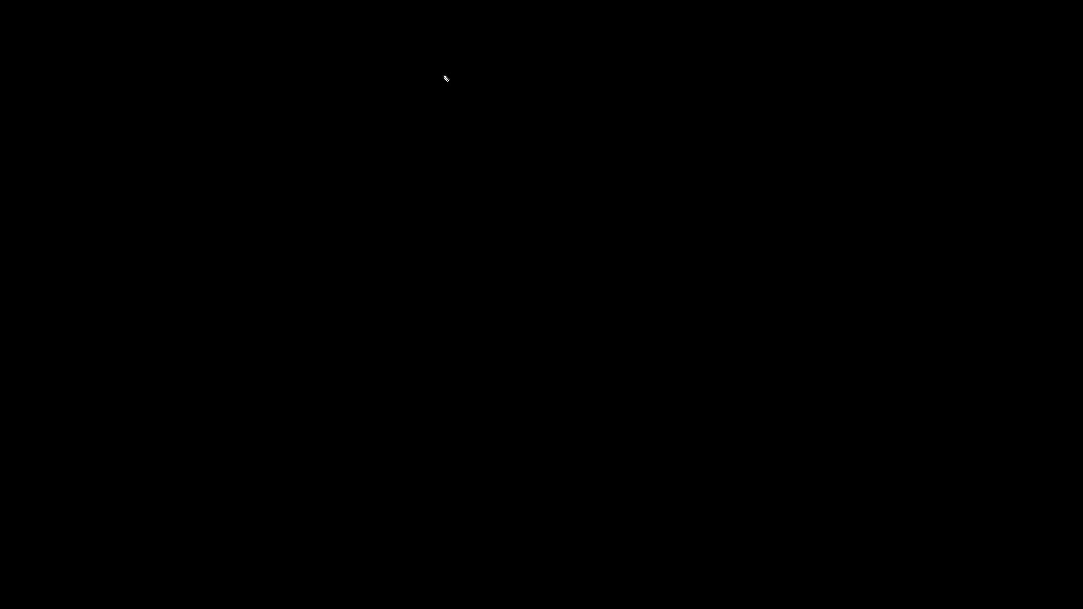
pyautogui.press('k')
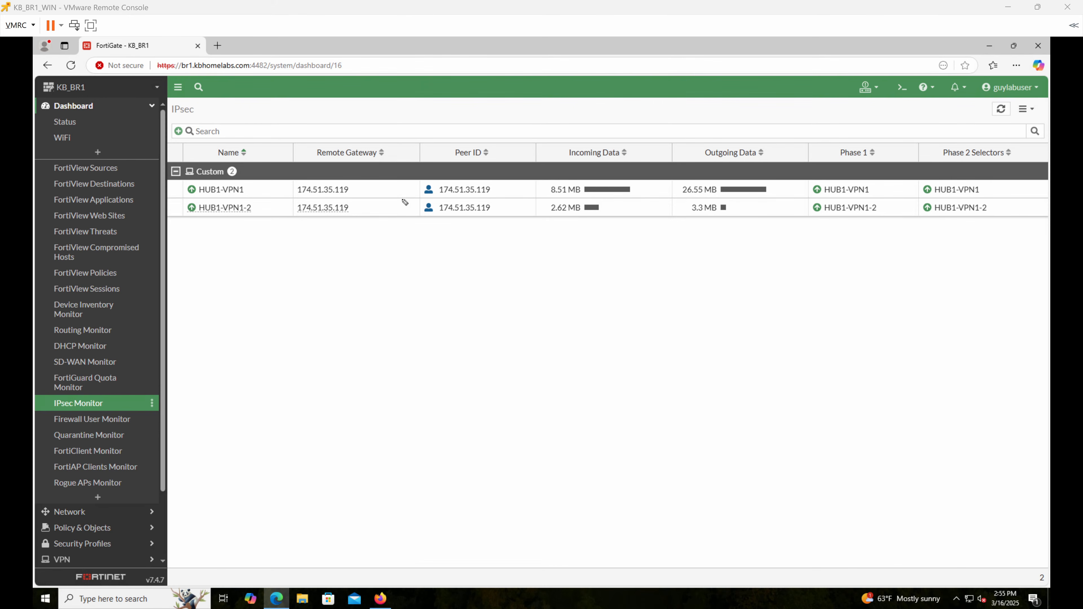
pyautogui.moveTo(247, 190)
pyautogui.mouseDown()
pyautogui.moveTo(277, 177)
pyautogui.moveTo(278, 201)
pyautogui.moveTo(255, 213)
pyautogui.mouseUp()
pyautogui.moveTo(548, 197); pyautogui.dragTo(596, 199)
pyautogui.moveTo(544, 227); pyautogui.dragTo(577, 222)
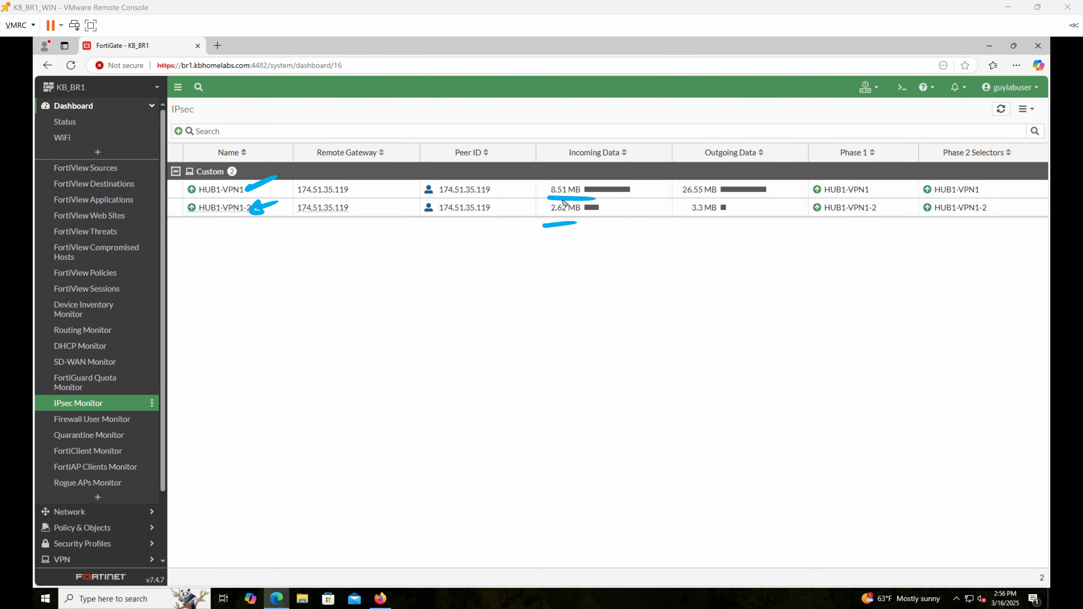
pyautogui.press('Escape')
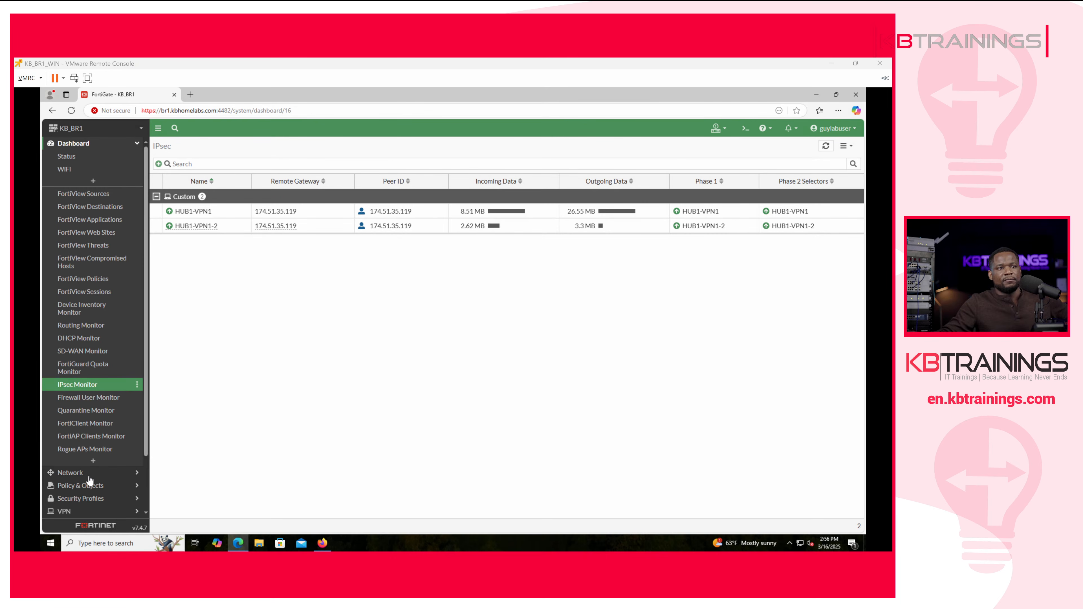
# Step: Open the firewall policy list and look through all of its columns
pyautogui.click(103, 487)
pyautogui.click(87, 183)
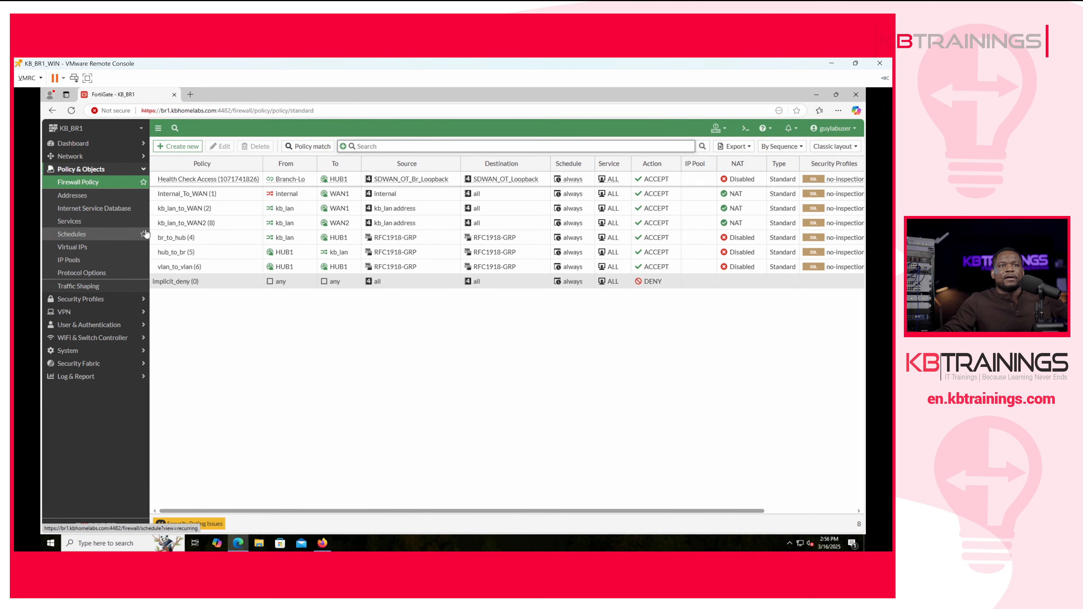
pyautogui.hscroll(3, 267, 231)
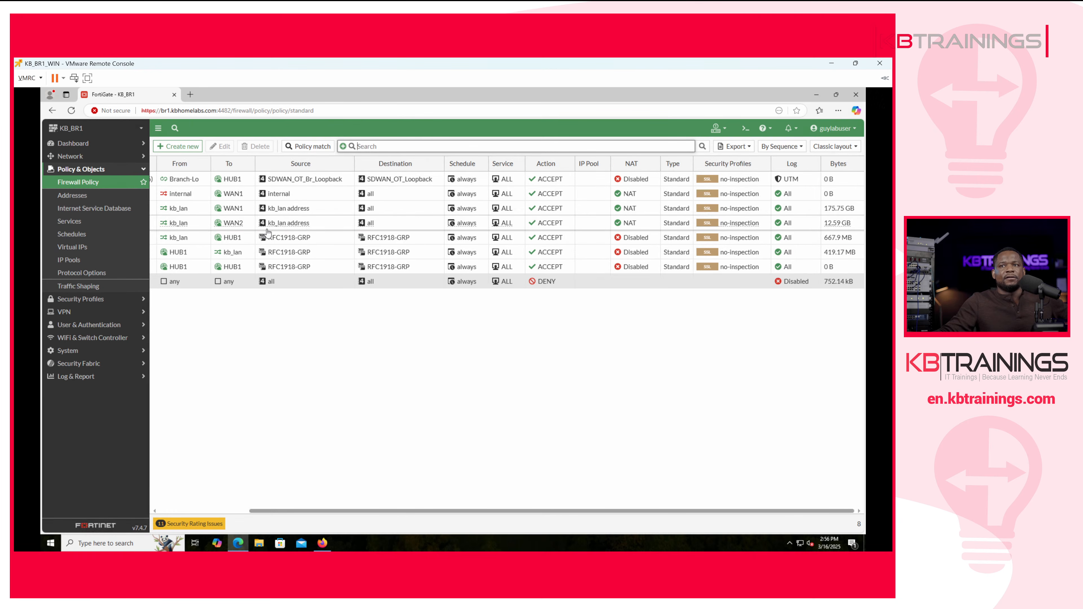
pyautogui.hscroll(-3, 267, 233)
pyautogui.hscroll(3, 268, 233)
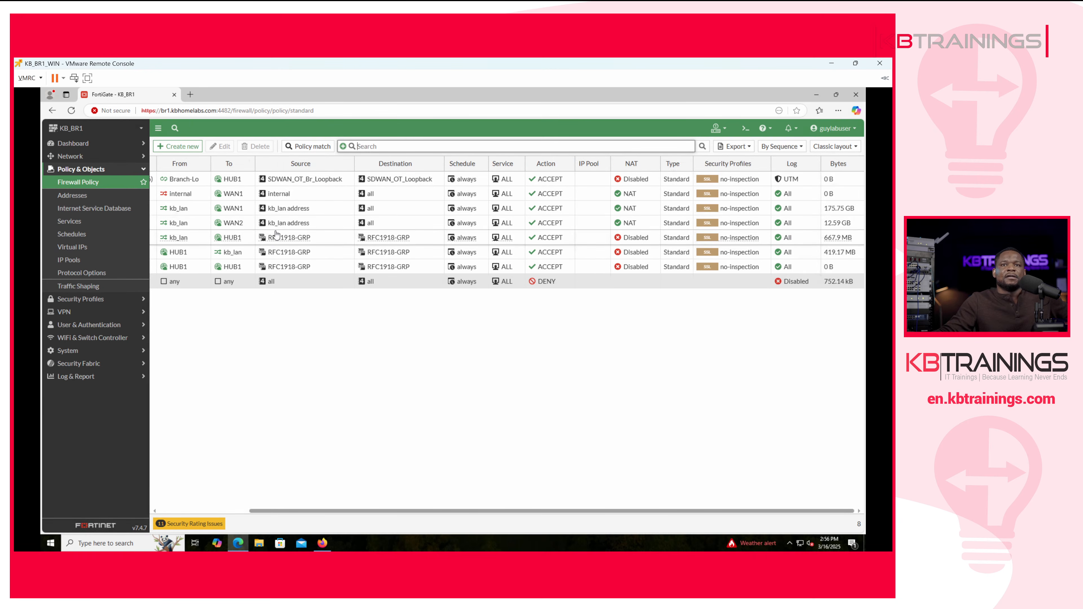
# Step: Check the source interface, NAT setting and security profile of the kb_lan_to_WAN and kb_lan_to_WAN2 policies
pyautogui.click(582, 215)
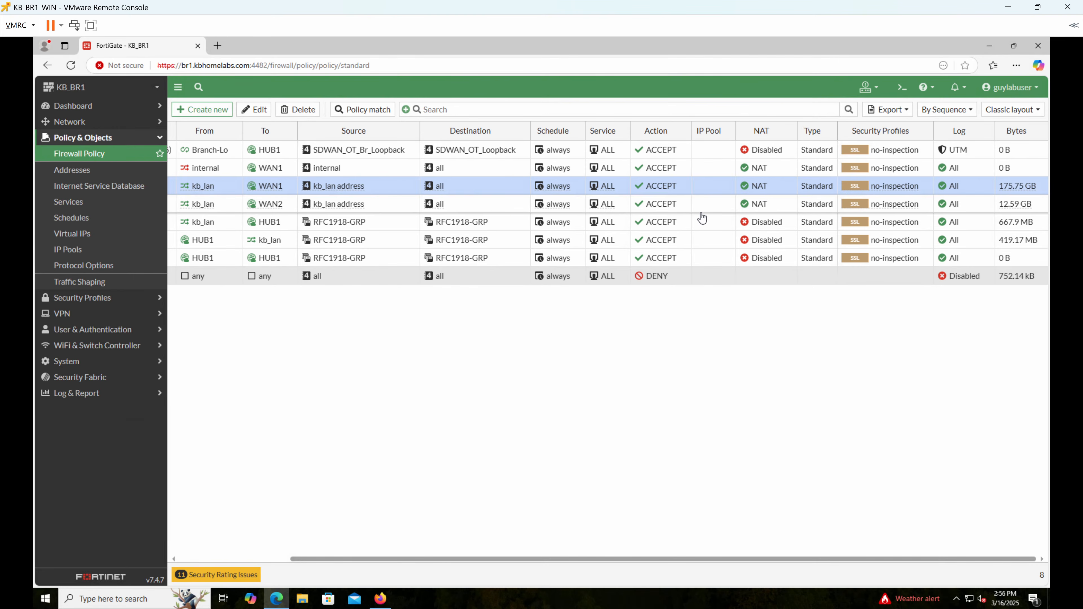
pyautogui.click(702, 209)
pyautogui.hscroll(-3, 703, 210)
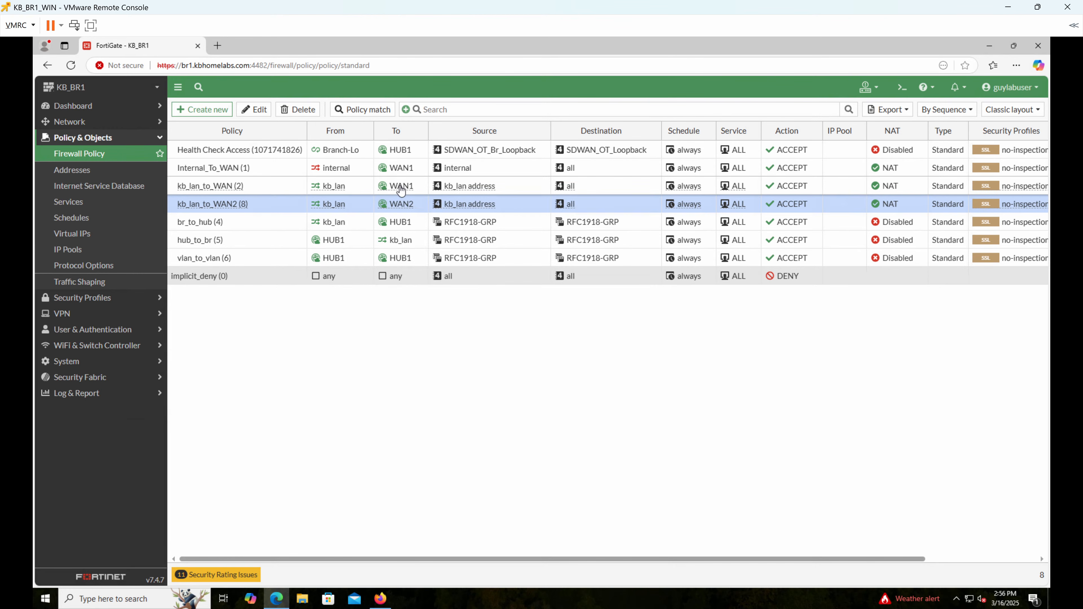
pyautogui.moveTo(318, 209)
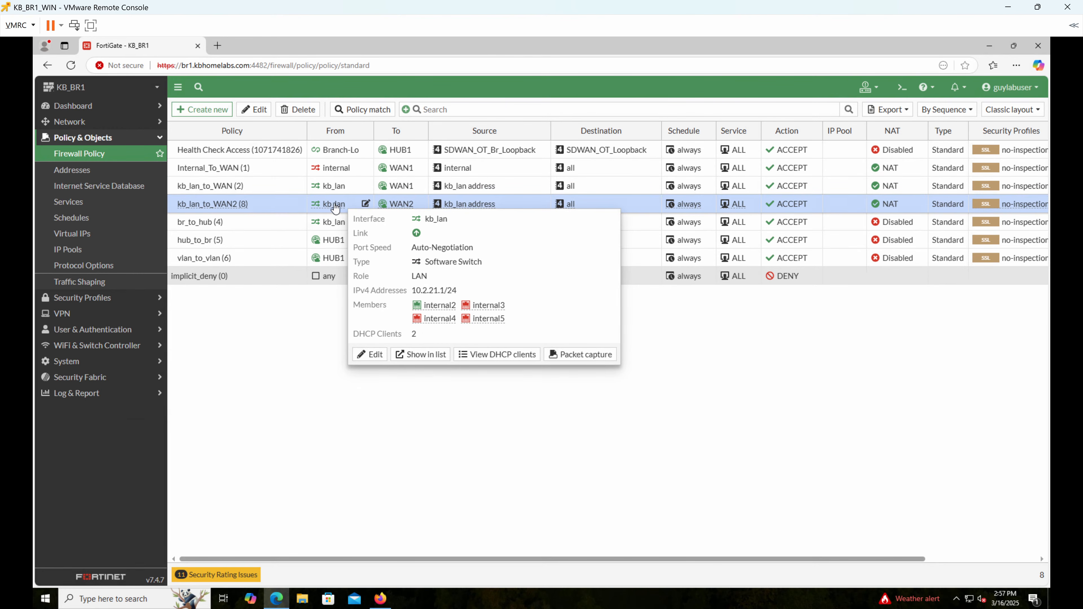
pyautogui.moveTo(387, 212)
pyautogui.hscroll(3, 387, 212)
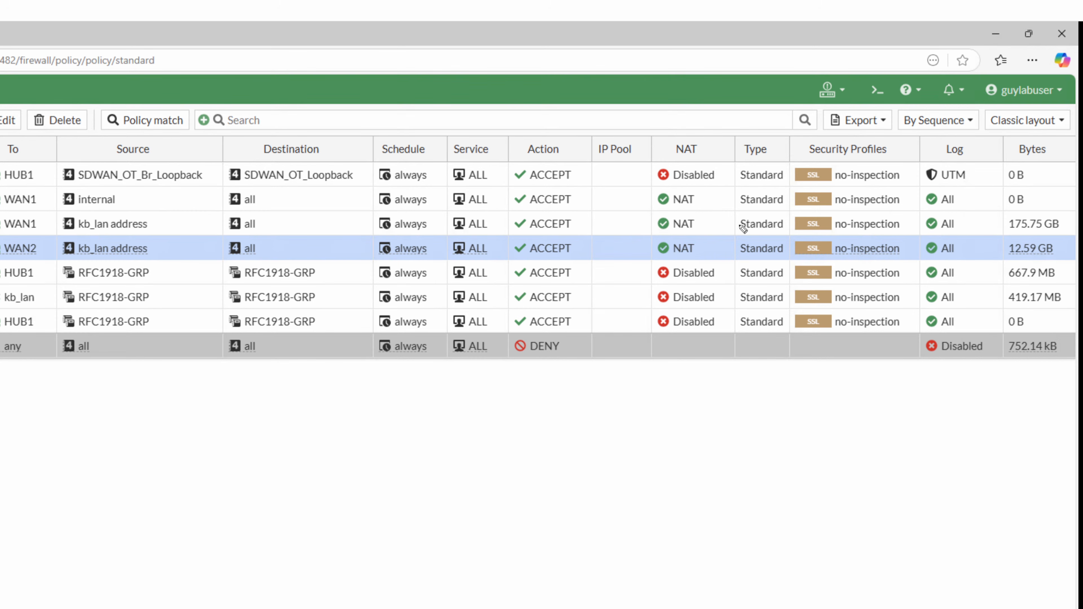
pyautogui.moveTo(917, 206)
pyautogui.mouseDown()
pyautogui.moveTo(904, 214)
pyautogui.moveTo(903, 240)
pyautogui.mouseUp()
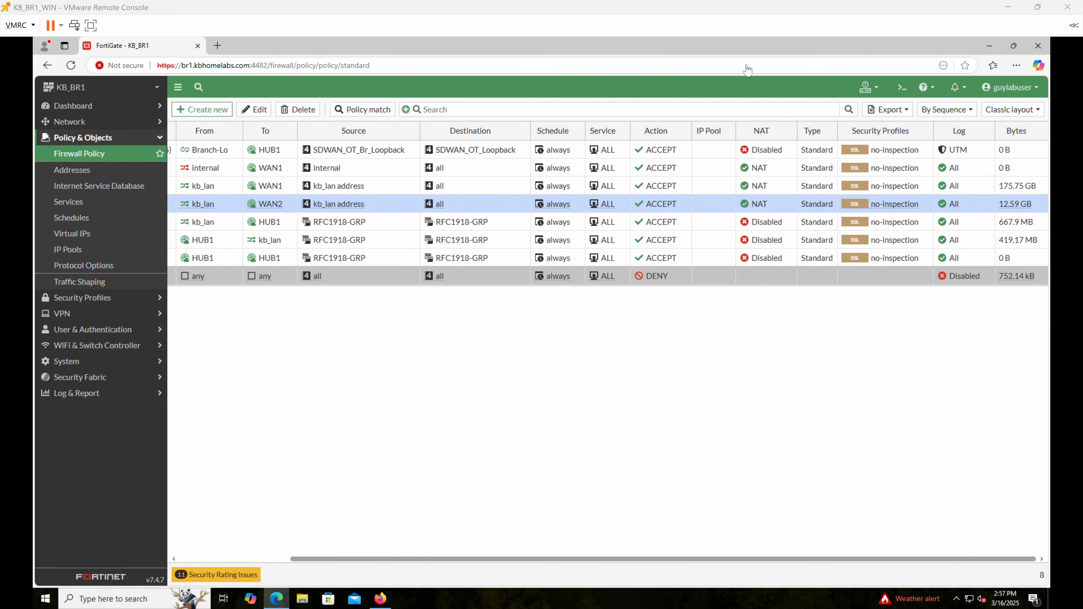
# Step: Start a packet sniffer in the FortiGate CLI console with "diag sni pa any 'host 1.1.1.1' 4 0 l"
pyautogui.click(901, 90)
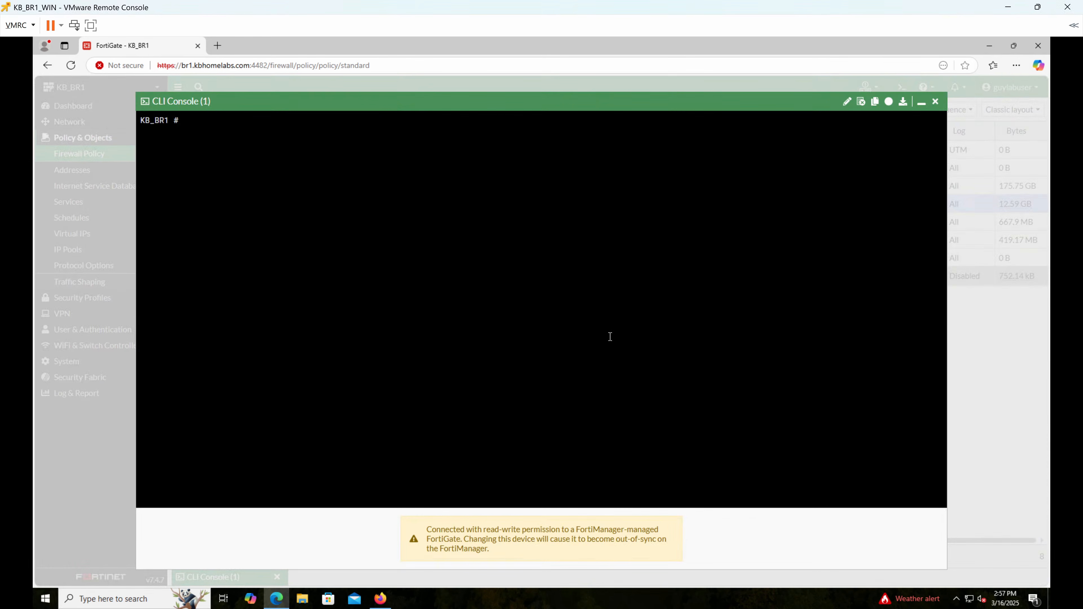
pyautogui.write("diag sni pa any 'host 1.1.1.1")
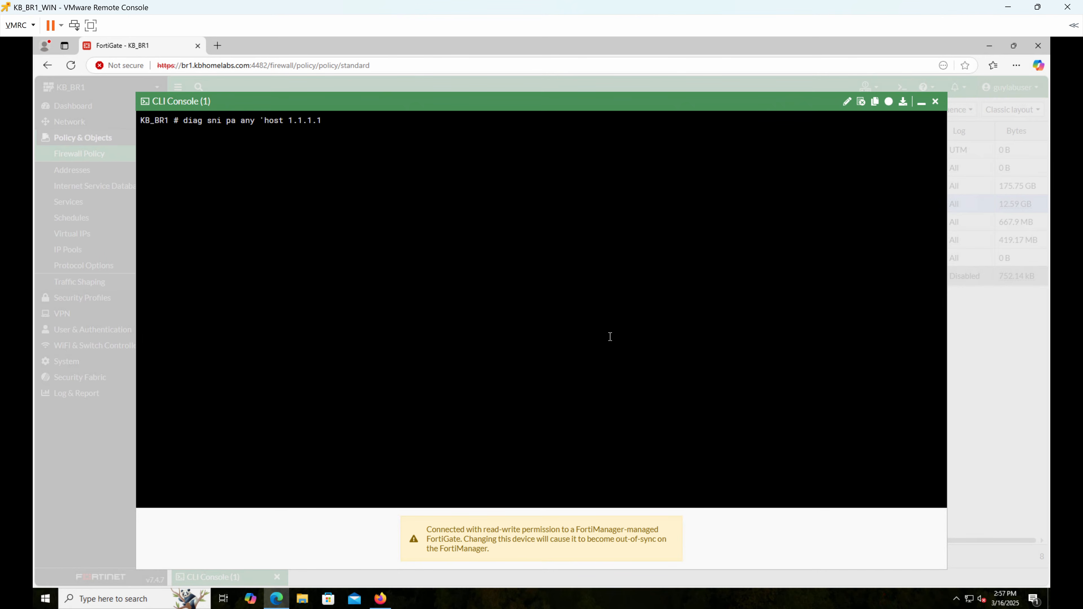
pyautogui.write("' 4 0 l")
pyautogui.press('Return')
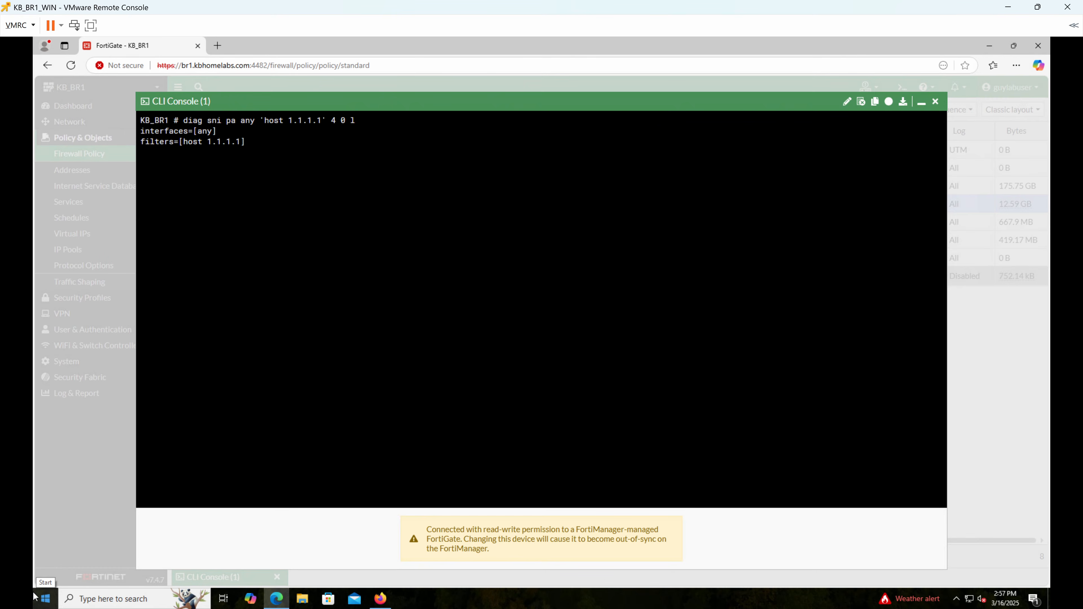
# Step: Open a Windows Command Prompt and move its window clear of the sniffer output
pyautogui.click(50, 601)
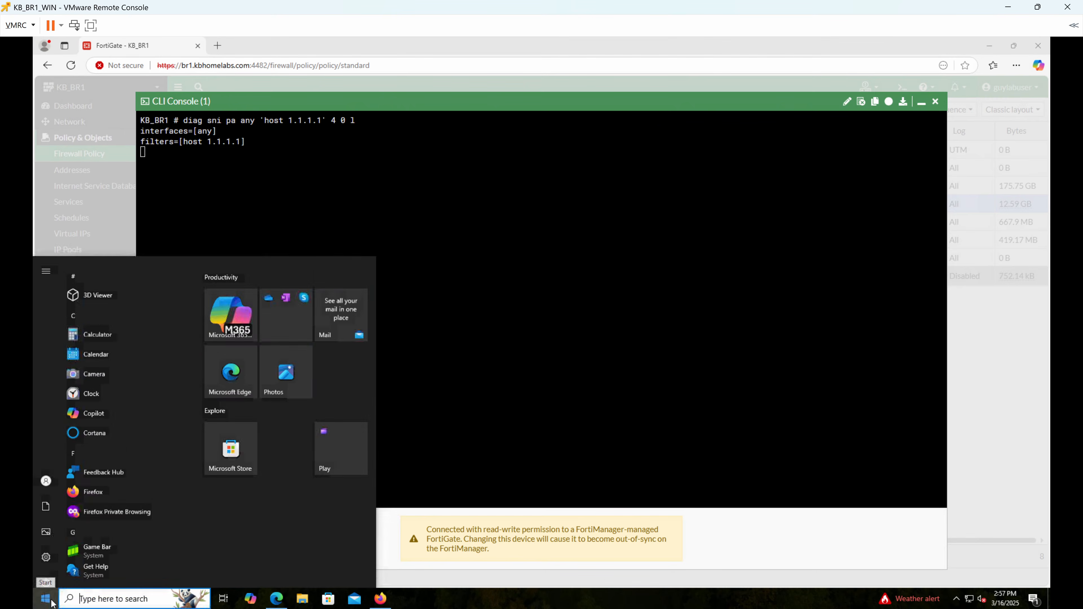
pyautogui.write('cmd')
pyautogui.press('Return')
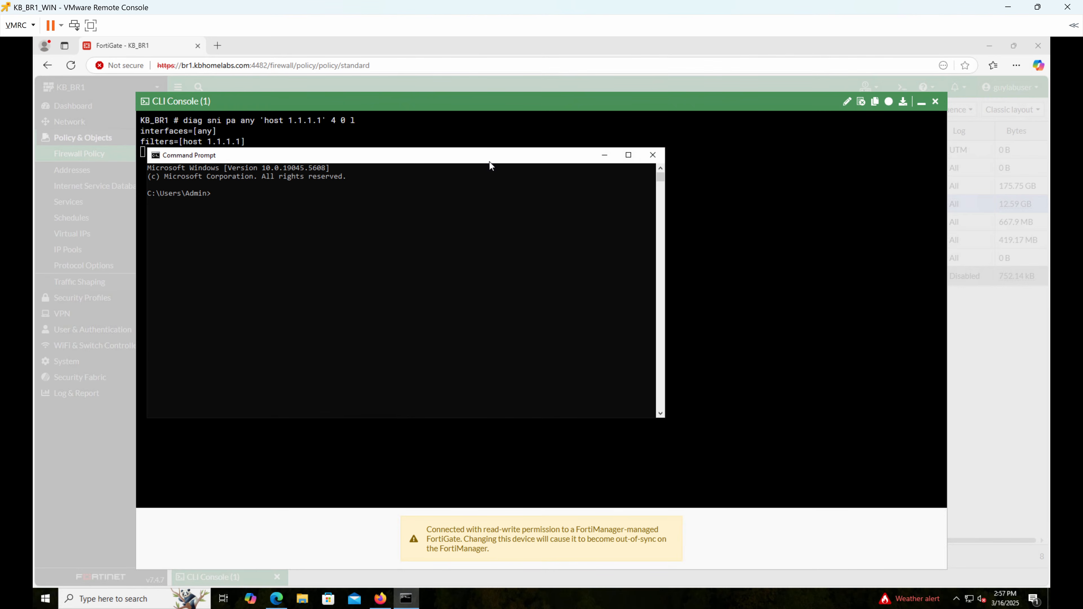
pyautogui.moveTo(490, 162); pyautogui.dragTo(765, 173)
# Step: Ping 1.1.1.1 from the Command Prompt, and close it and the CLI console once the traffic is captured
pyautogui.click(516, 352)
pyautogui.write('p')
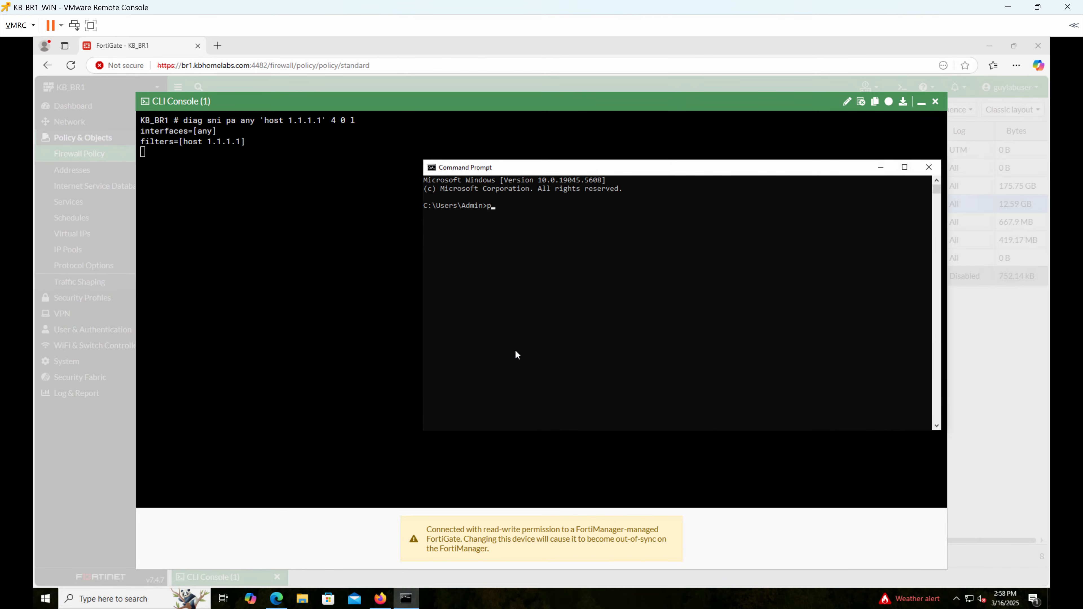
pyautogui.write('ing 1.1.1.1')
pyautogui.press('Return')
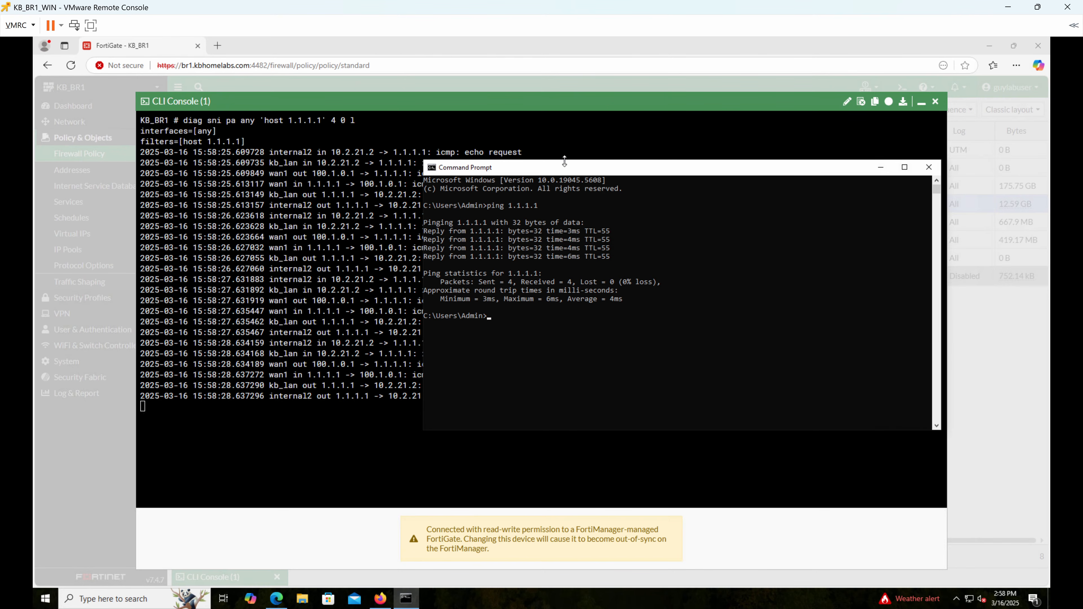
pyautogui.click(929, 166)
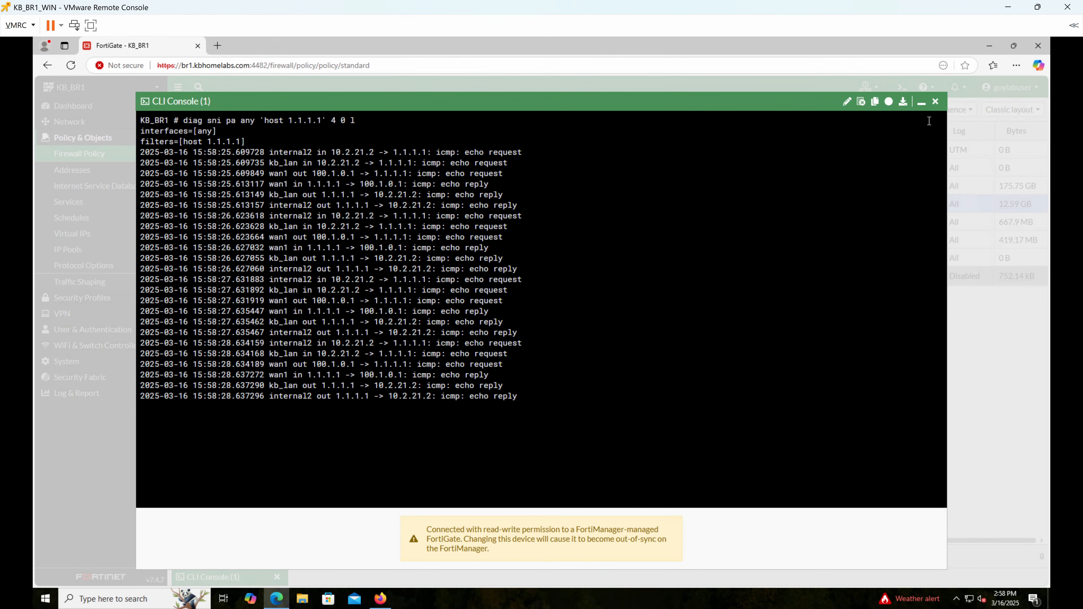
pyautogui.click(935, 101)
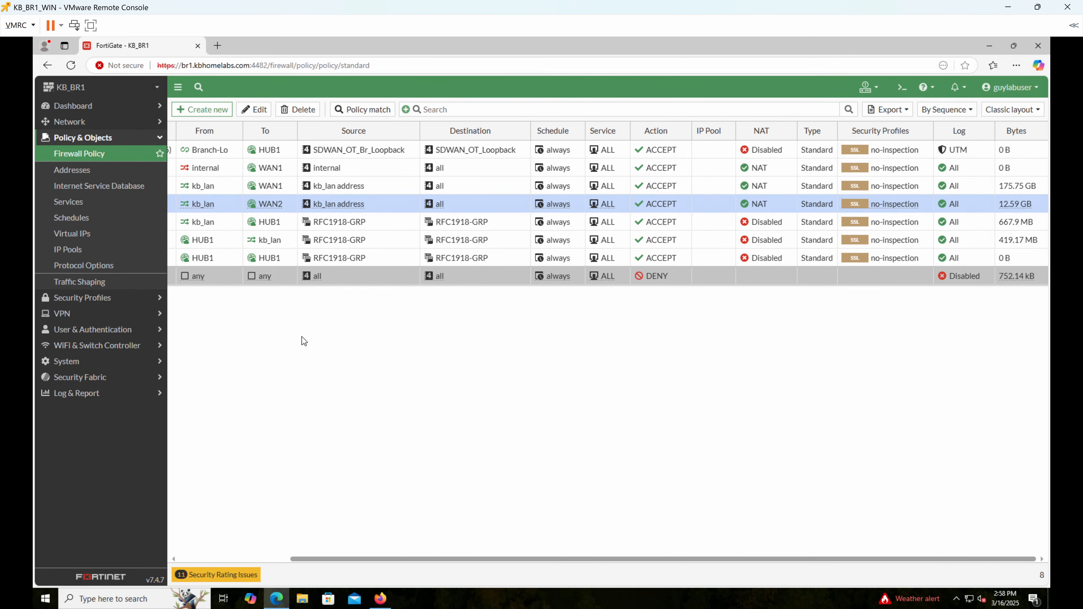
# Step: Open the list of SSL/SSH Inspection security profiles
pyautogui.click(111, 300)
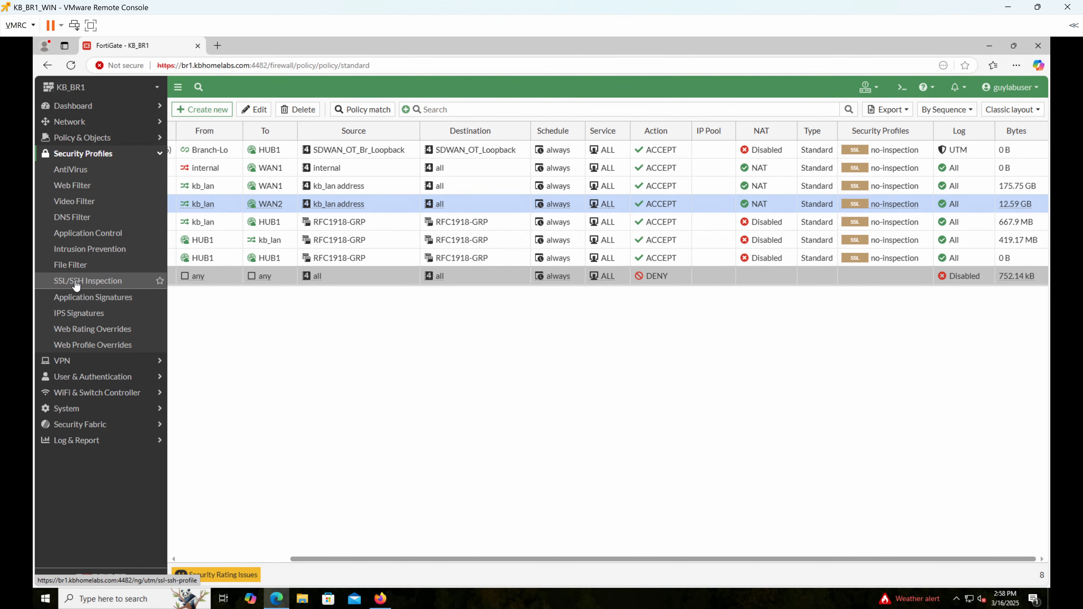
pyautogui.click(76, 286)
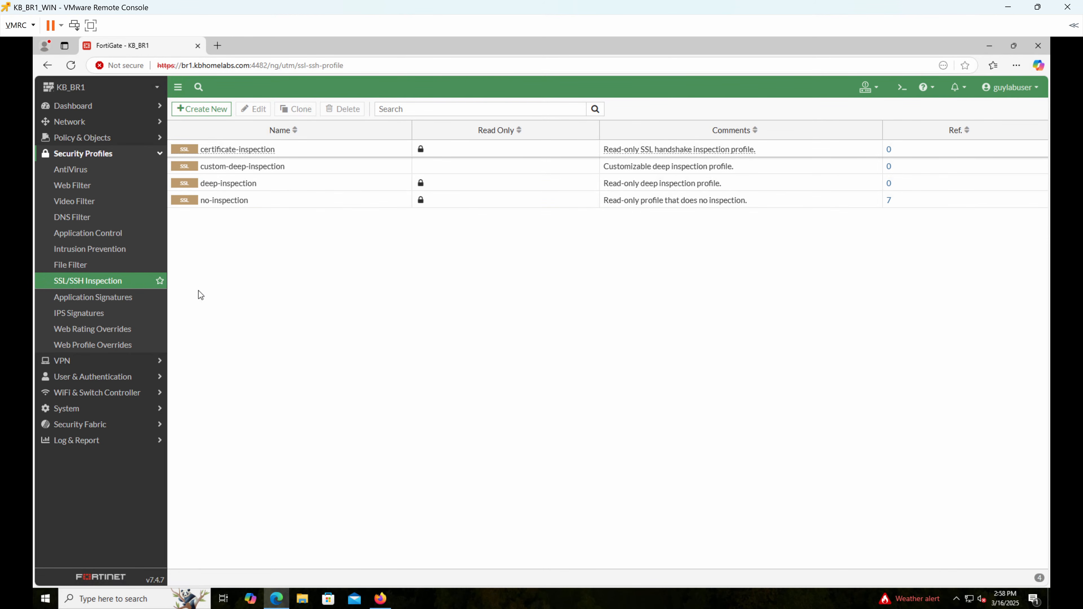
pyautogui.hotkey('ctrl', 'shift', 'p')
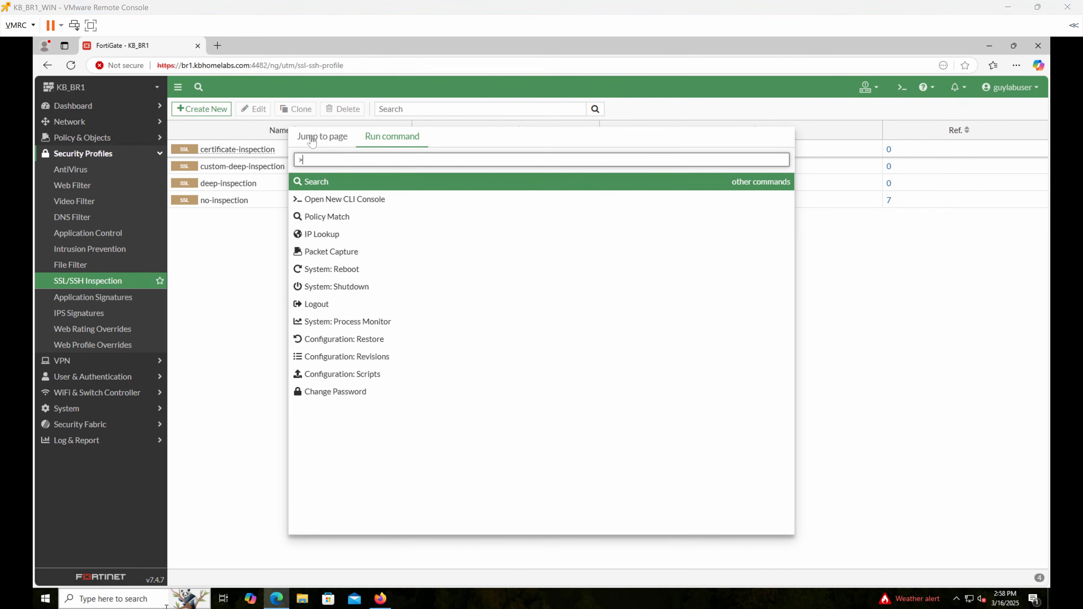
pyautogui.press('BackSpace')
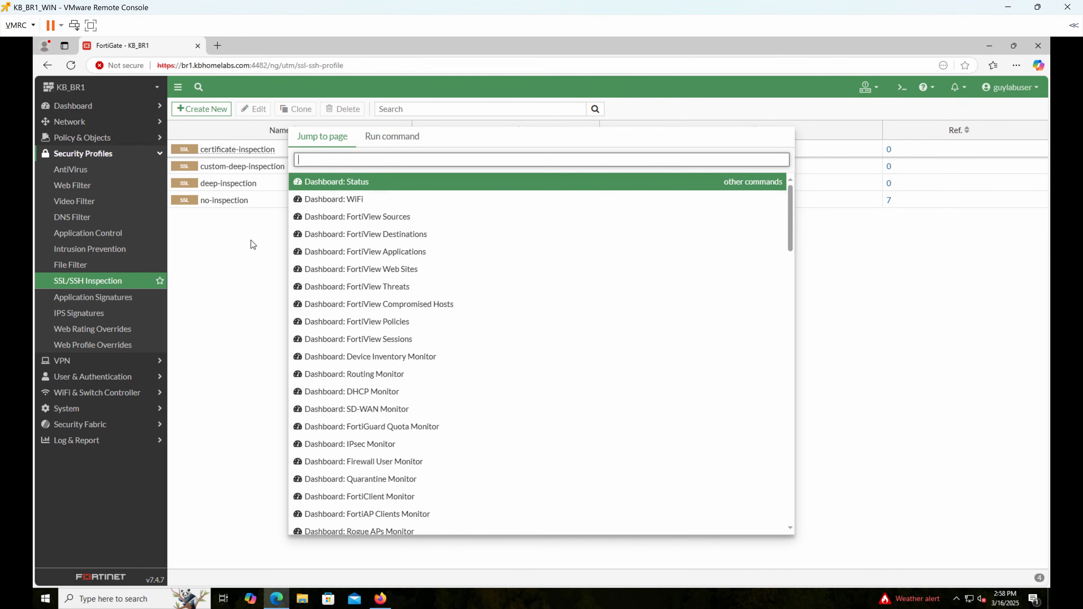
pyautogui.press('Escape')
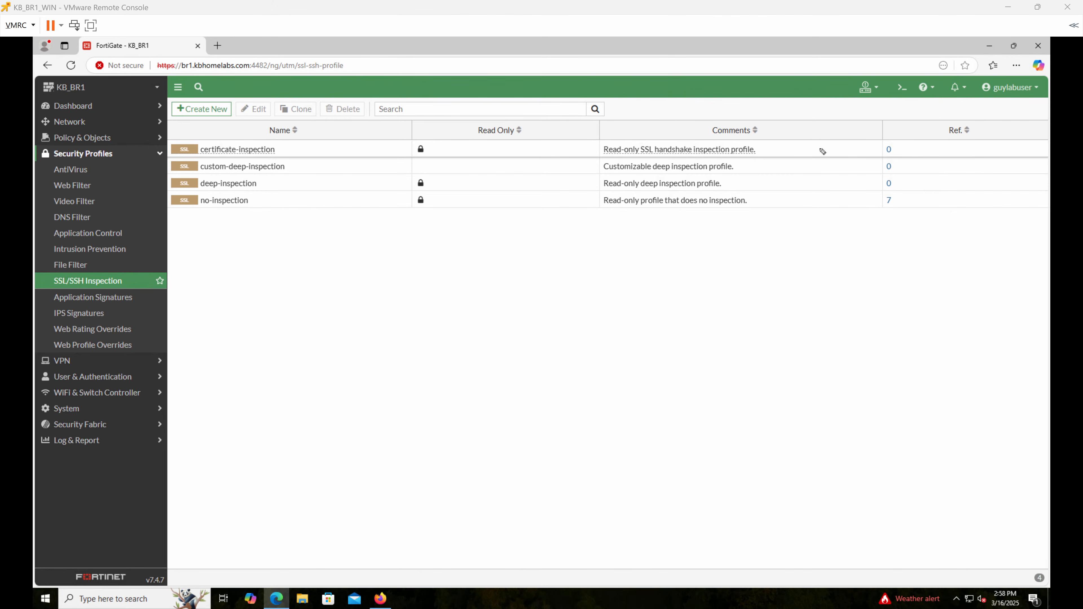
# Step: Review the certificate-inspection, custom-deep-inspection, deep-inspection and no-inspection profiles, including their read-only status and references
pyautogui.moveTo(812, 137)
pyautogui.mouseDown()
pyautogui.moveTo(821, 140)
pyautogui.moveTo(812, 209)
pyautogui.moveTo(803, 203)
pyautogui.mouseUp()
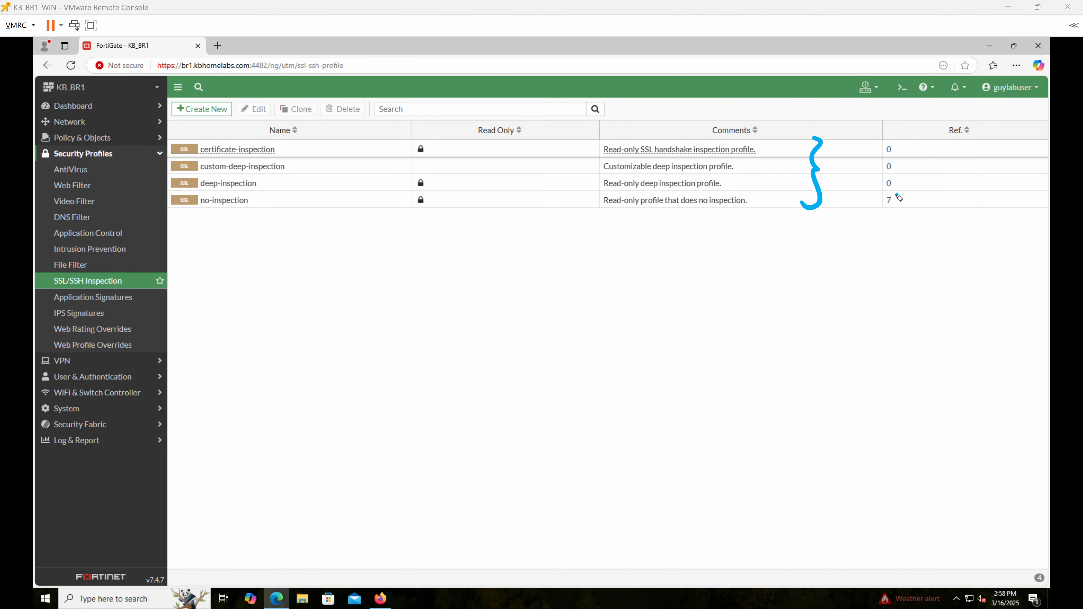
pyautogui.moveTo(898, 194)
pyautogui.mouseDown()
pyautogui.moveTo(872, 205)
pyautogui.moveTo(910, 198)
pyautogui.mouseUp()
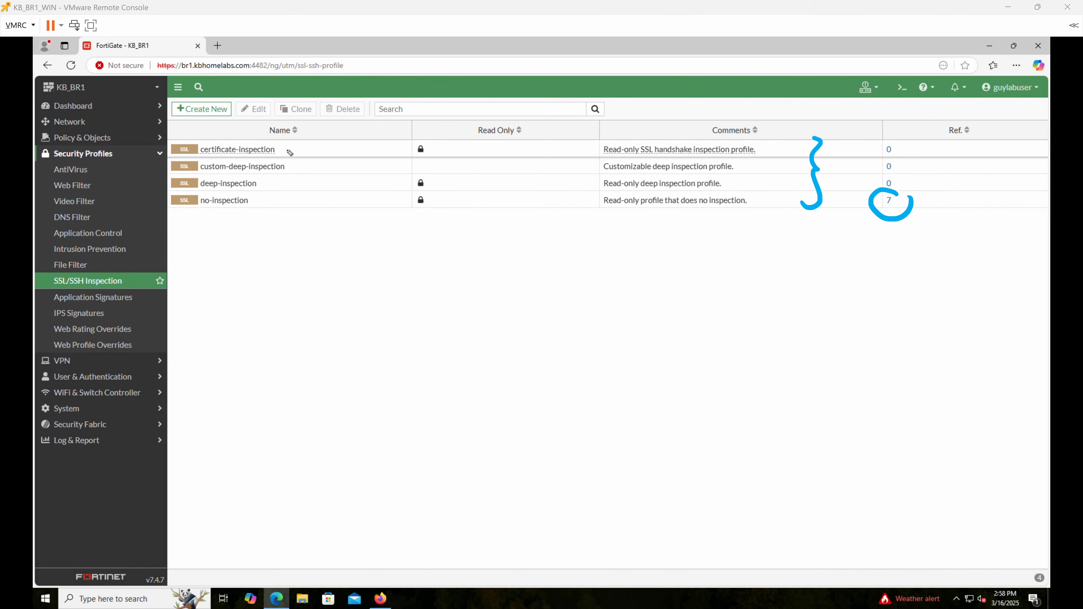
pyautogui.moveTo(285, 150); pyautogui.dragTo(327, 136)
pyautogui.moveTo(429, 145)
pyautogui.mouseDown()
pyautogui.moveTo(418, 139)
pyautogui.moveTo(431, 142)
pyautogui.mouseUp()
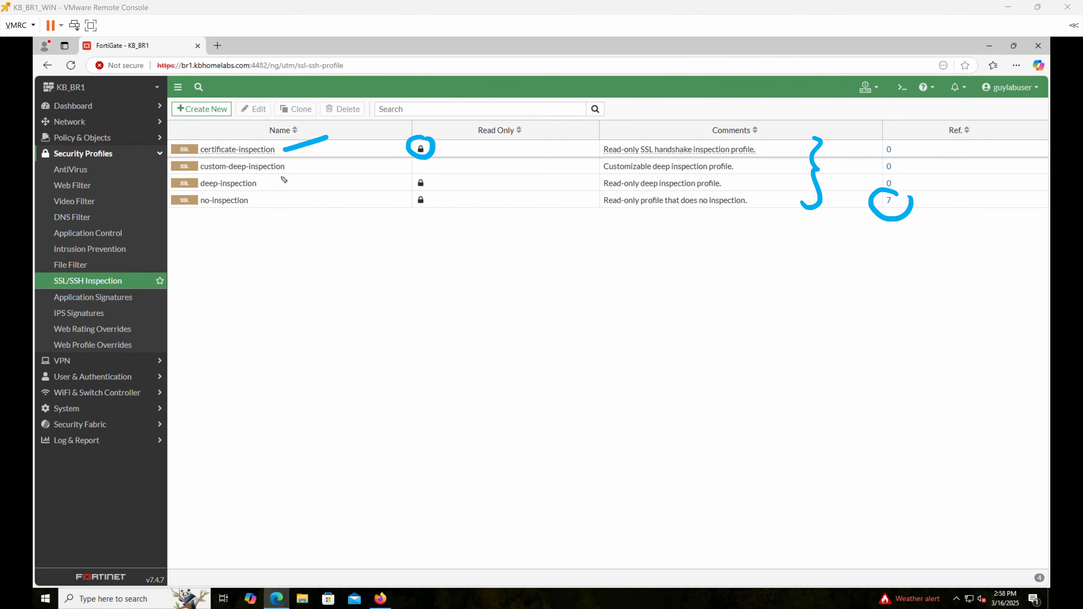
pyautogui.click(302, 161)
pyautogui.moveTo(300, 161); pyautogui.dragTo(287, 167)
pyautogui.moveTo(274, 179)
pyautogui.mouseDown()
pyautogui.moveTo(260, 206)
pyautogui.moveTo(284, 217)
pyautogui.moveTo(278, 195)
pyautogui.mouseUp()
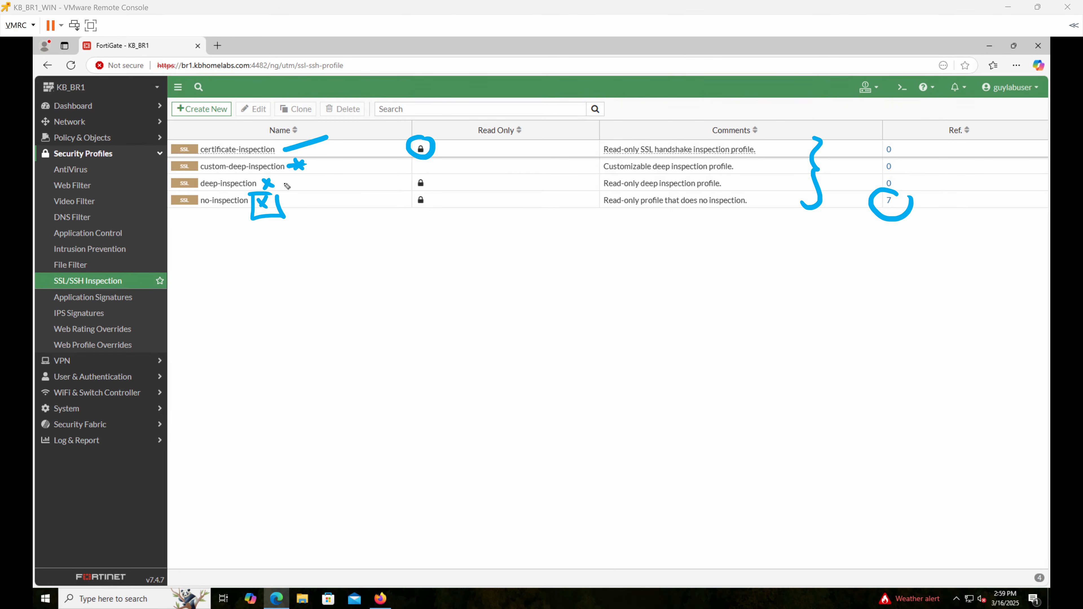
pyautogui.moveTo(327, 166)
pyautogui.mouseDown()
pyautogui.moveTo(316, 172)
pyautogui.moveTo(326, 170)
pyautogui.mouseUp()
pyautogui.press('e')
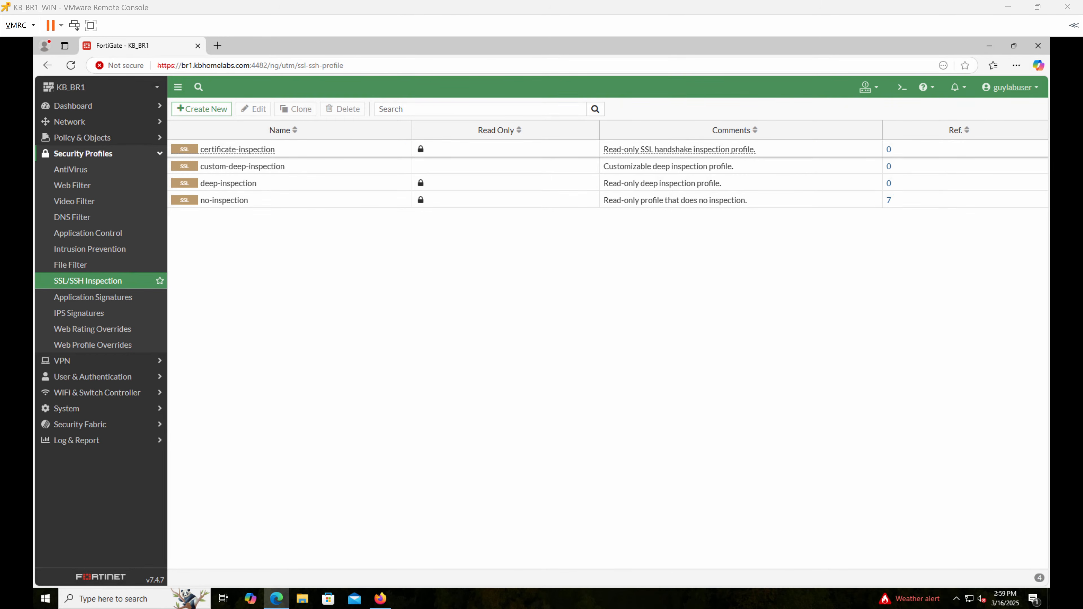
# Step: Open the Web Filter security profiles and review the default and wifi-default entries
pyautogui.click(85, 190)
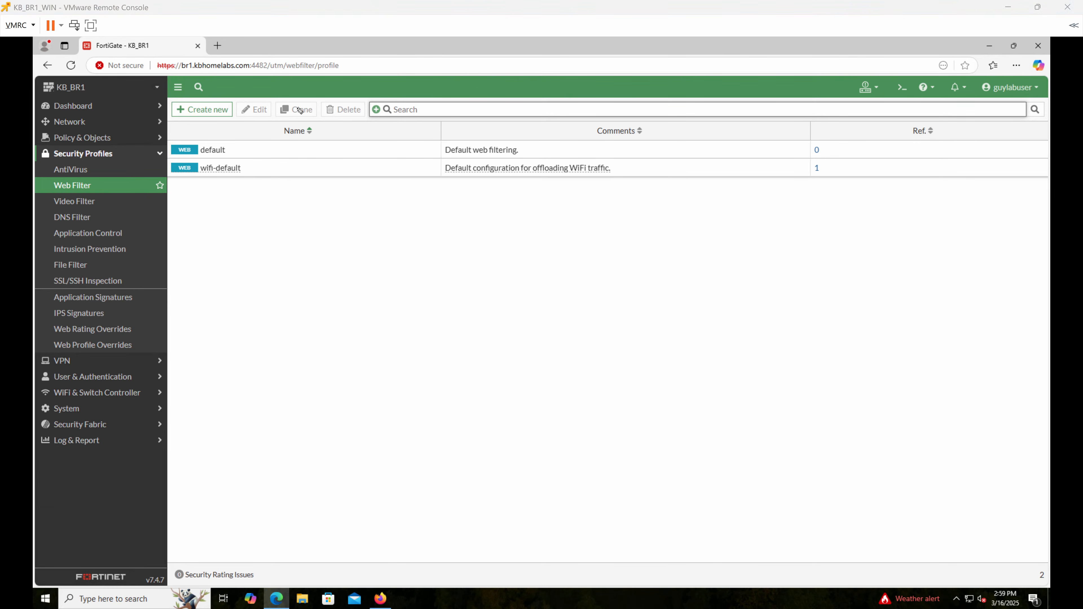
pyautogui.moveTo(235, 149)
pyautogui.mouseDown()
pyautogui.moveTo(257, 145)
pyautogui.moveTo(273, 169)
pyautogui.mouseUp()
pyautogui.press('e')
# Step: Open the kb_lan_to_WAN firewall policy for editing and review its security profile settings
pyautogui.click(96, 142)
pyautogui.click(89, 170)
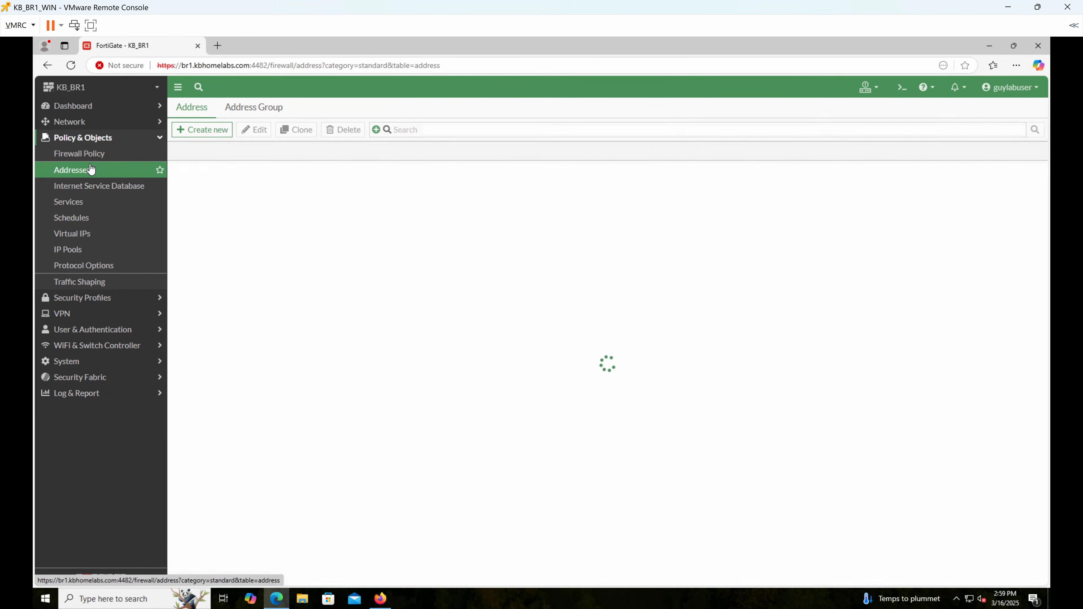
pyautogui.click(92, 161)
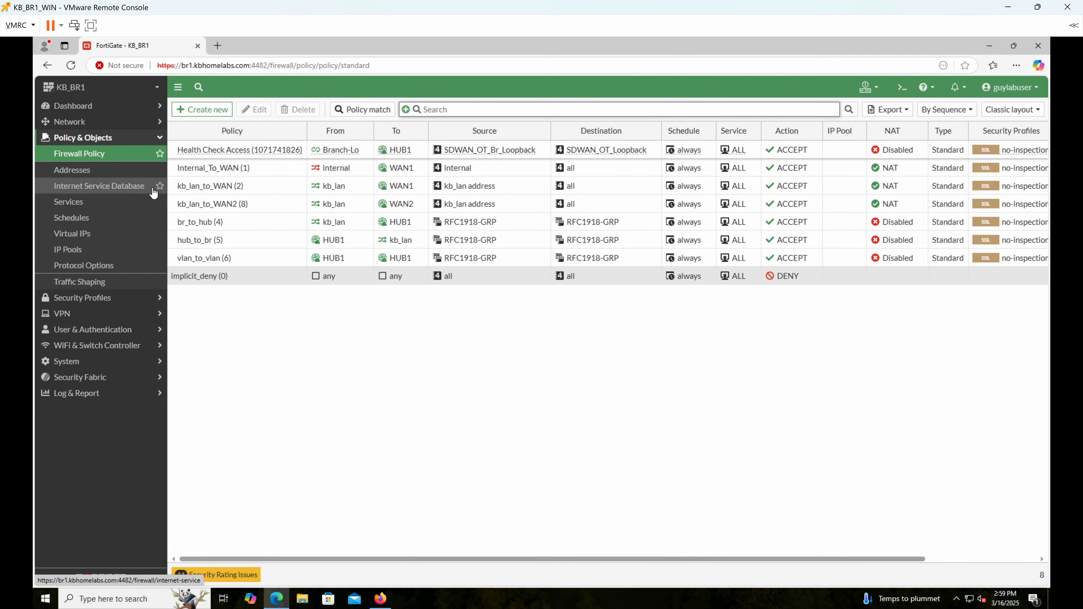
pyautogui.doubleClick(245, 187)
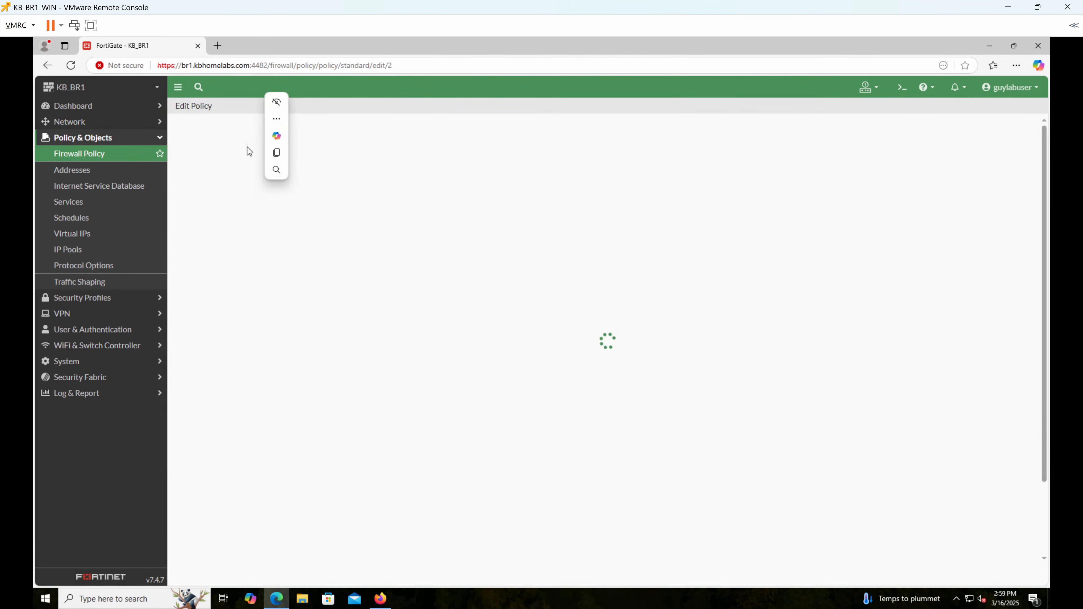
pyautogui.scroll(-3, 431, 340)
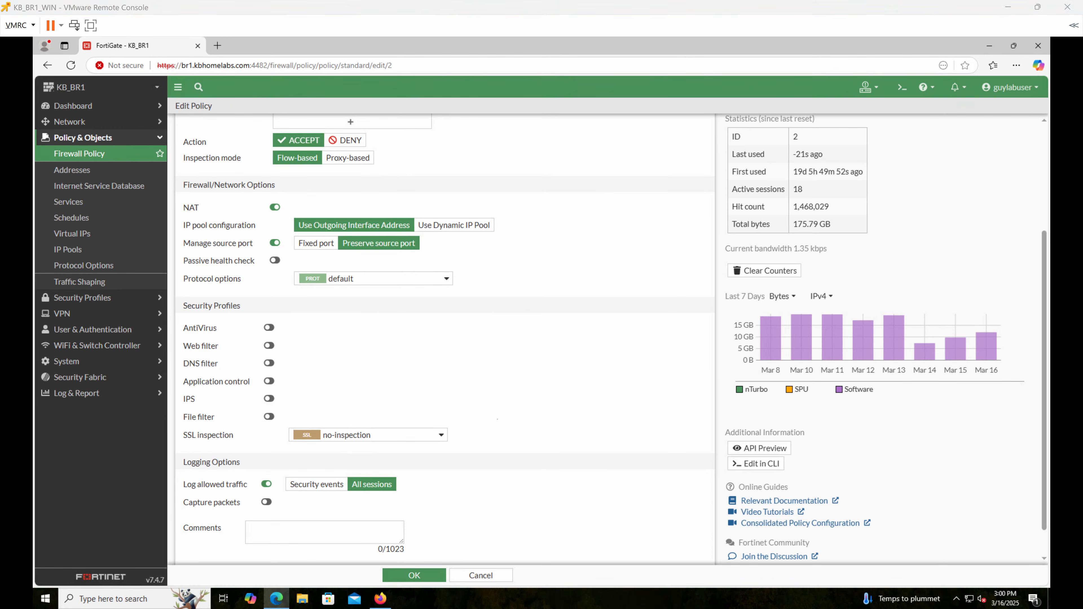
pyautogui.moveTo(226, 326); pyautogui.dragTo(223, 347)
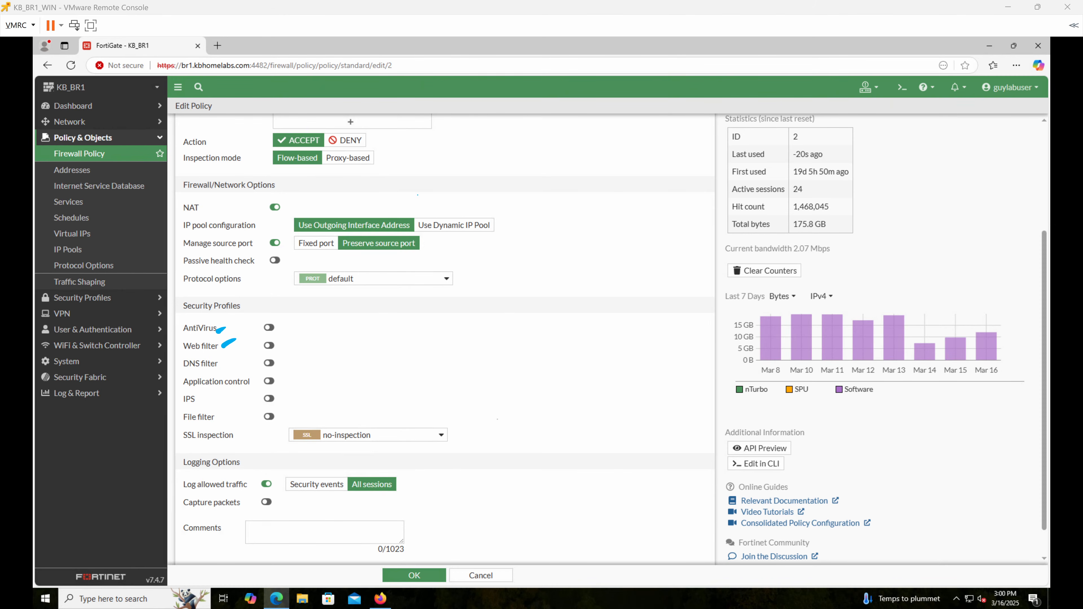
# Step: Check the SSL inspection profiles available to the policy, including the details of custom-deep-inspection
pyautogui.click(391, 436)
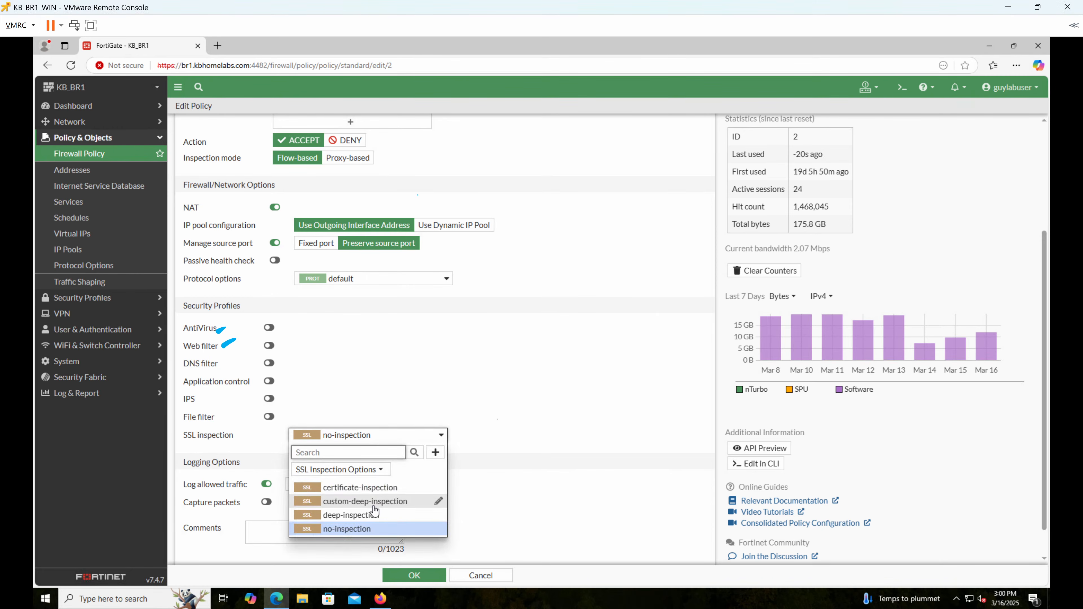
pyautogui.moveTo(374, 508)
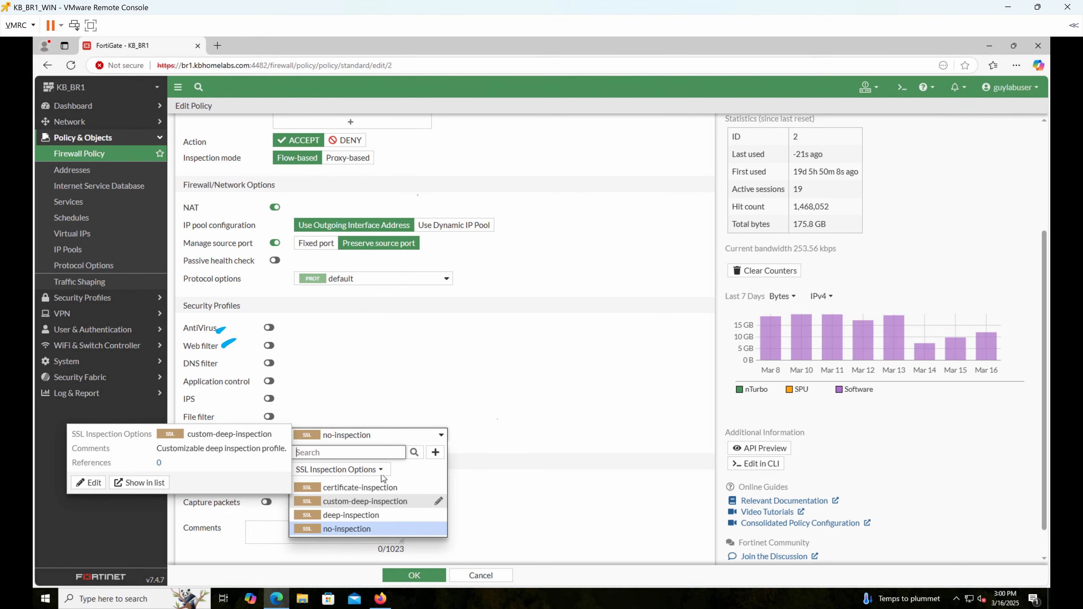
pyautogui.click(368, 365)
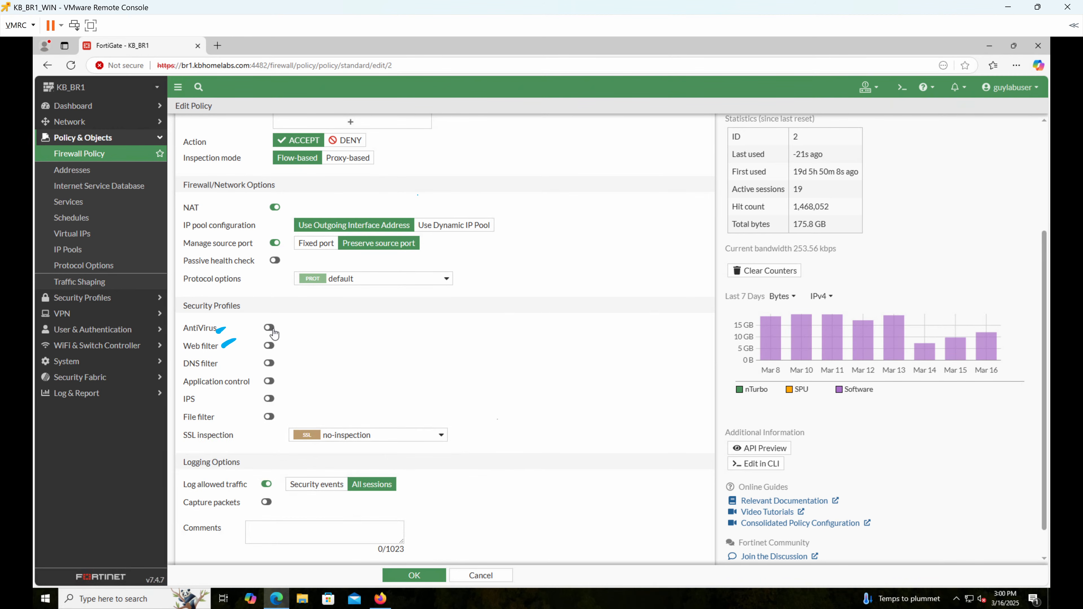
# Step: Try enabling AntiVirus on the policy, look over its selectable profiles, and switch it off again
pyautogui.click(269, 328)
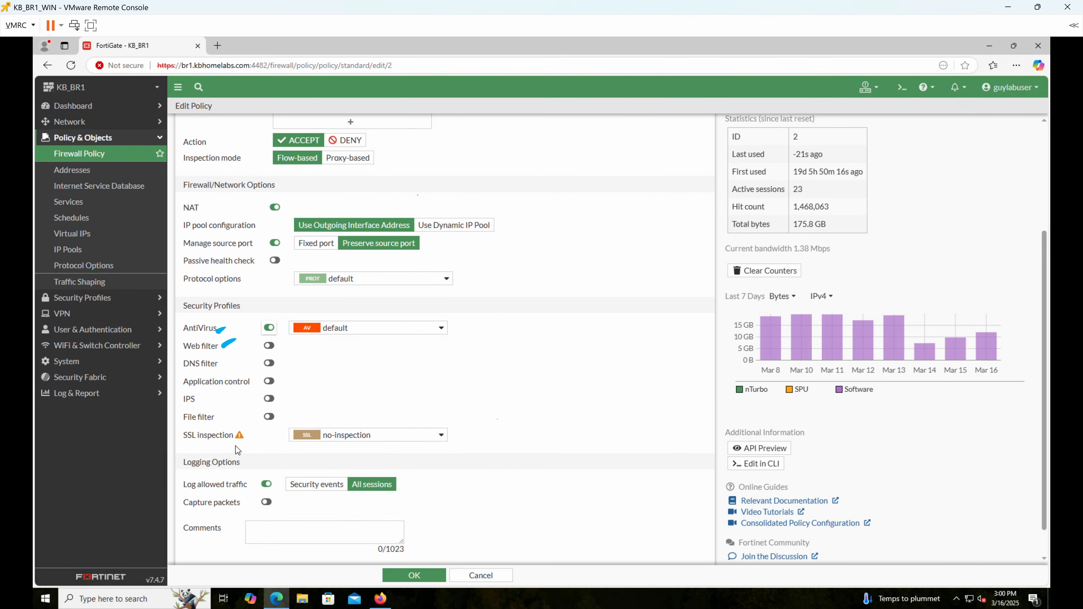
pyautogui.moveTo(240, 438)
pyautogui.click(348, 328)
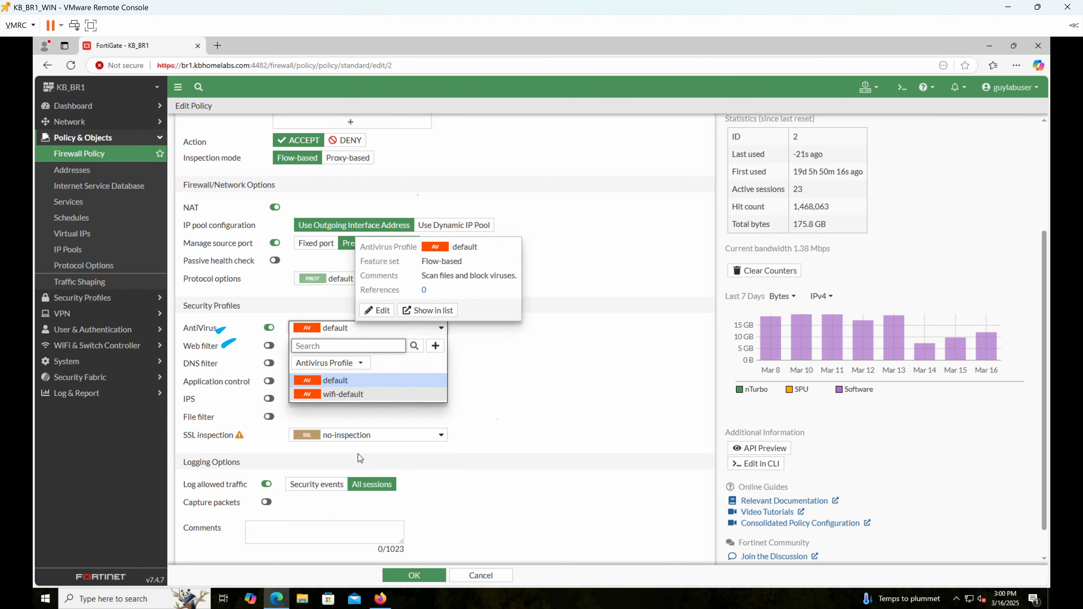
pyautogui.click(363, 424)
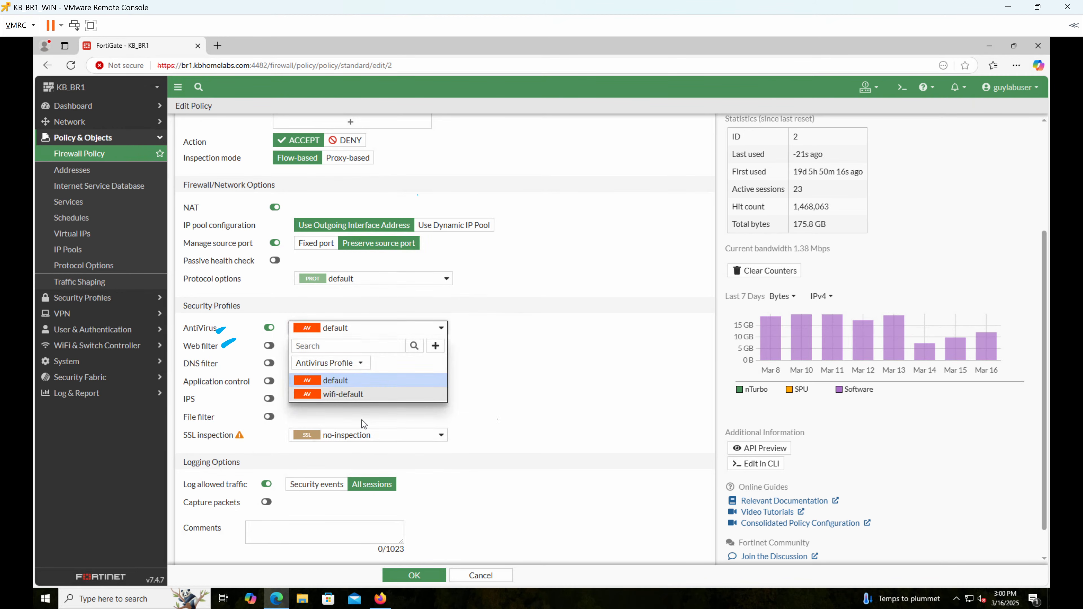
pyautogui.click(270, 331)
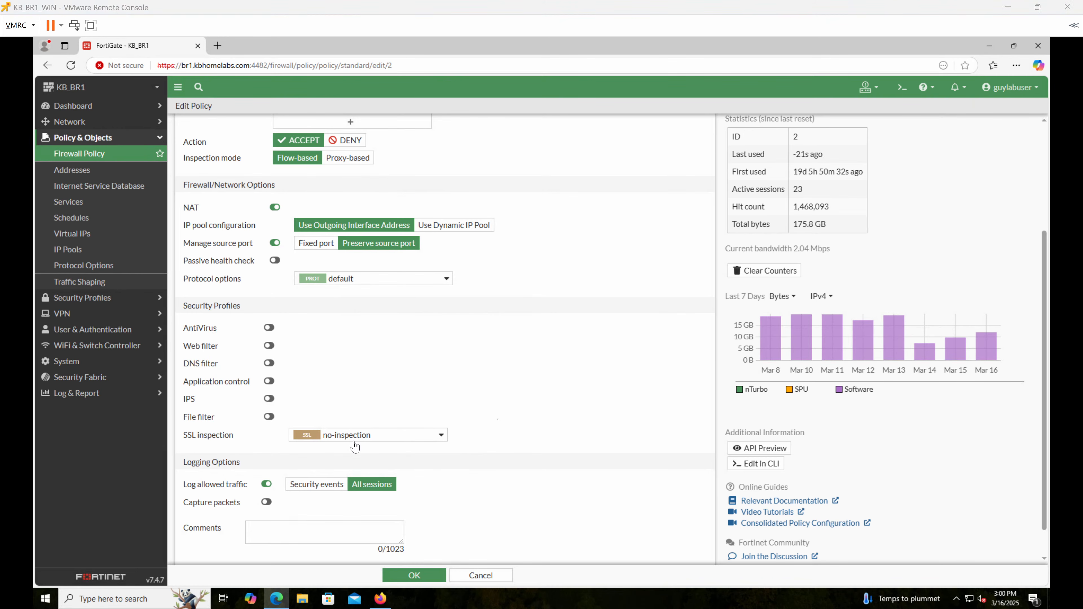
# Step: Start a new SSL/SSH inspection profile from the policy, named kb_live_ssl_inspection, with SSL Certificate Inspection as the inspection method
pyautogui.click(382, 437)
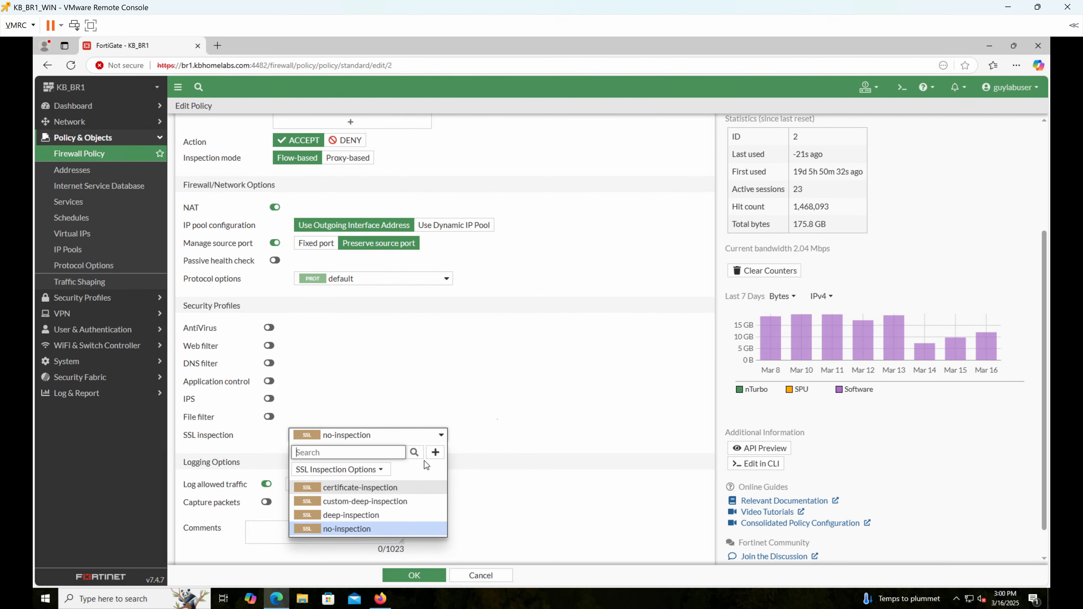
pyautogui.click(435, 453)
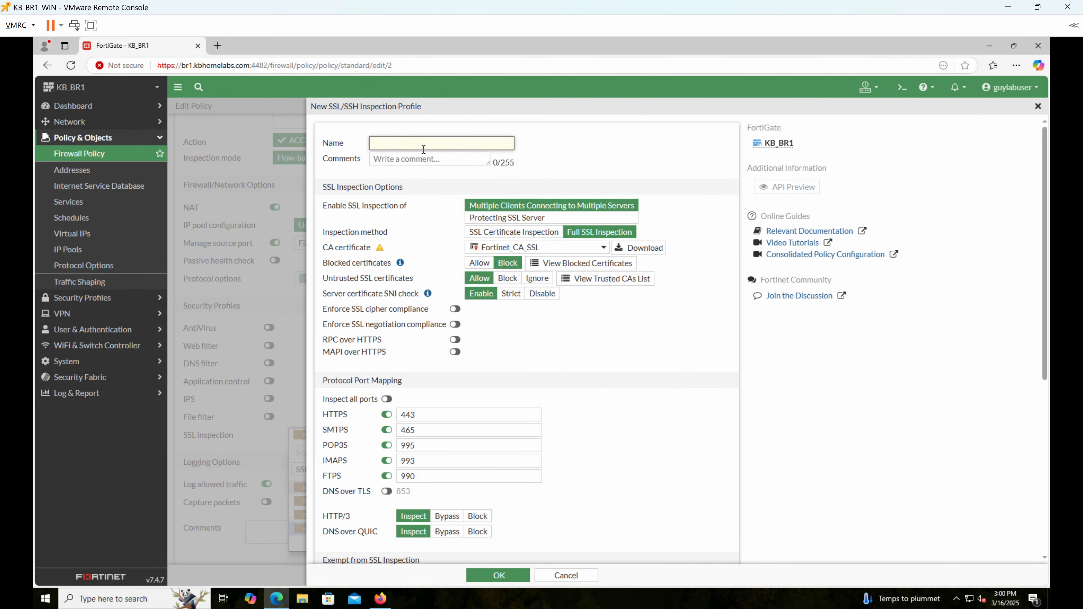
pyautogui.write('kb_live')
pyautogui.write('_ssl_inspection')
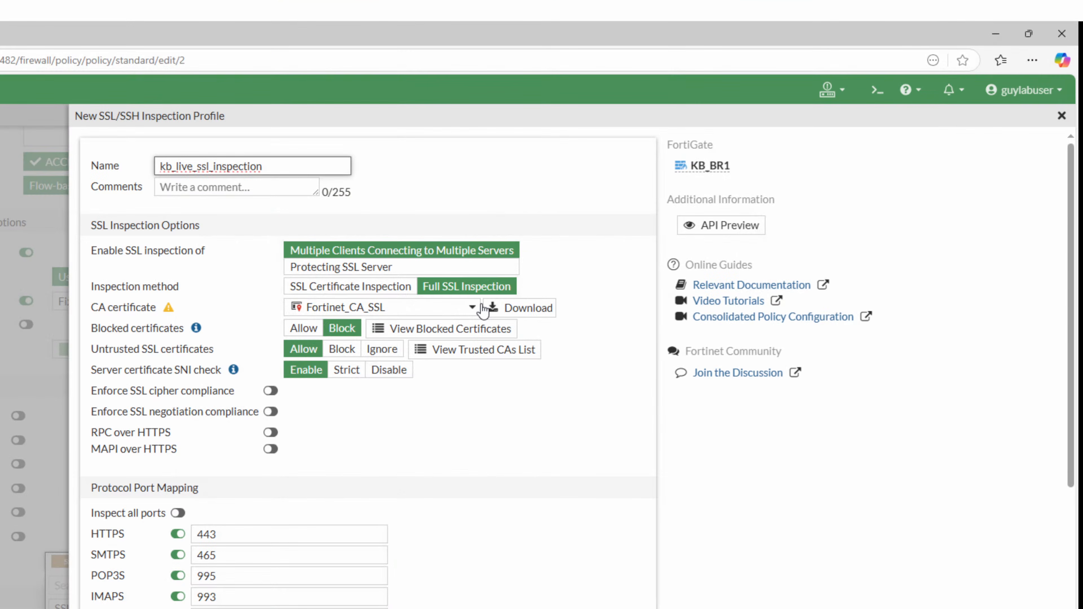
pyautogui.click(388, 292)
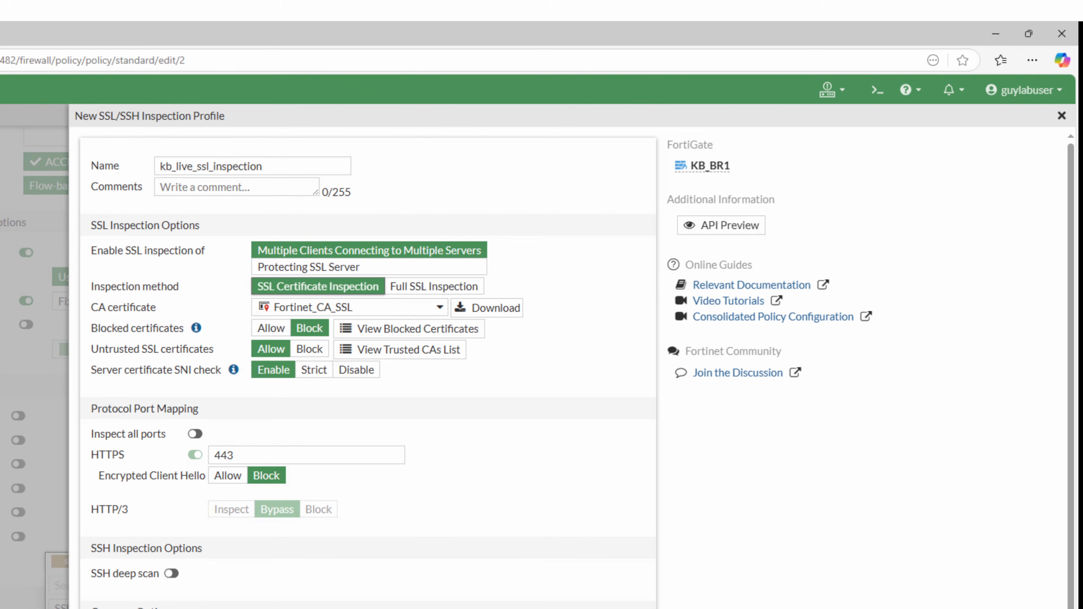
# Step: Open x.com and match.com in separate new browser tabs and dismiss the privacy notice on match.com
pyautogui.hotkey('ctrl', 't')
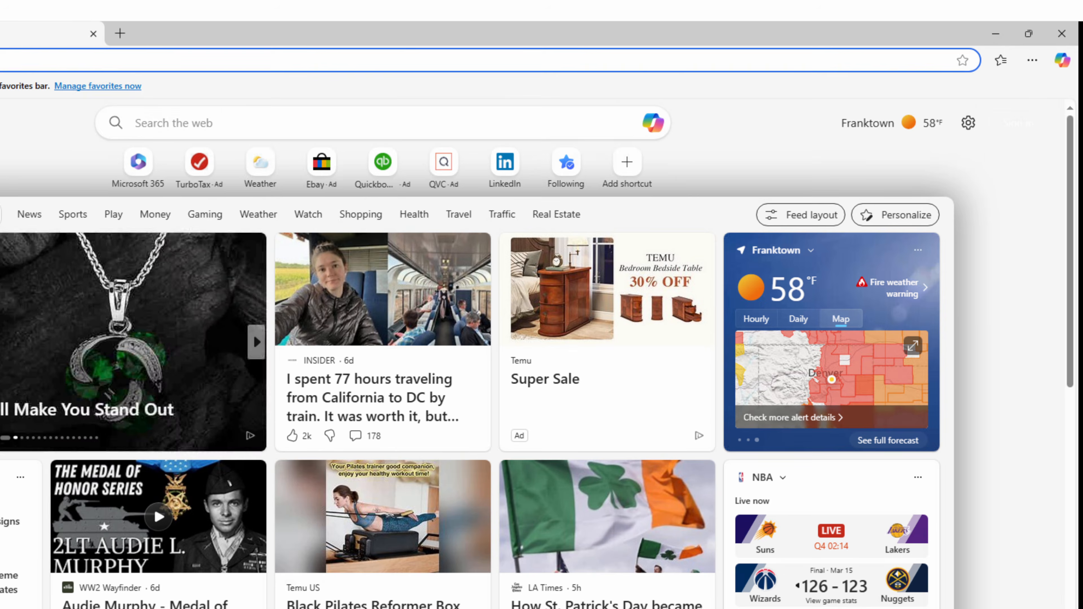
pyautogui.write('x.com')
pyautogui.press('Return')
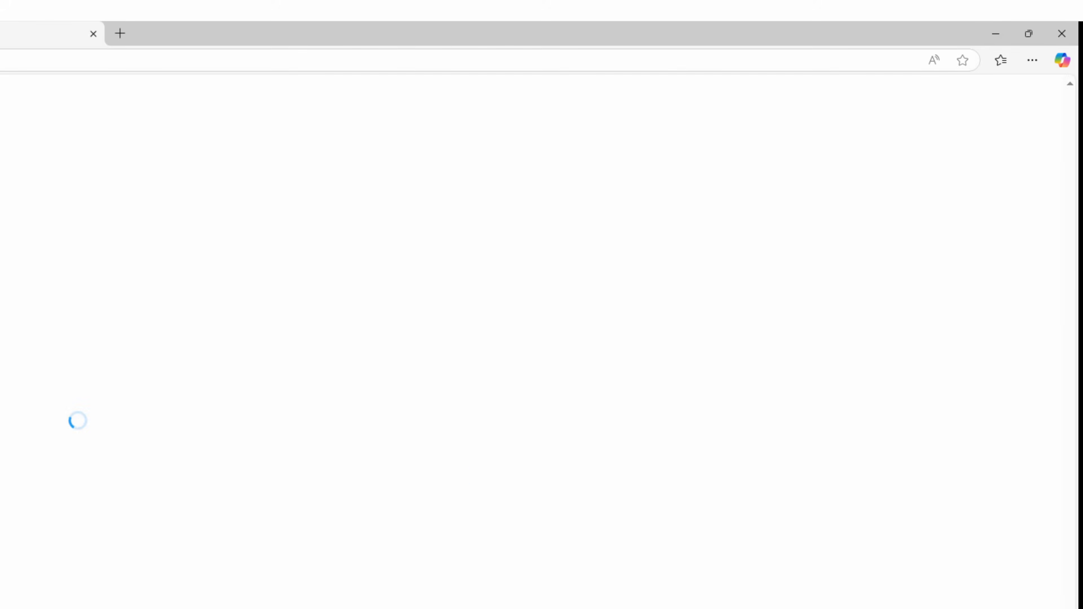
pyautogui.click(121, 34)
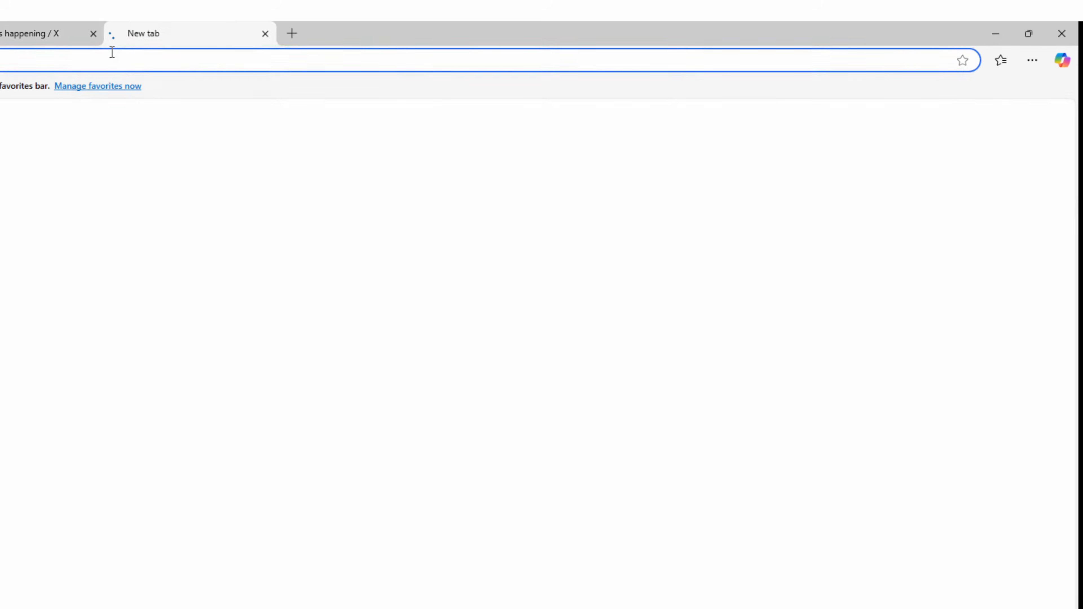
pyautogui.click(111, 57)
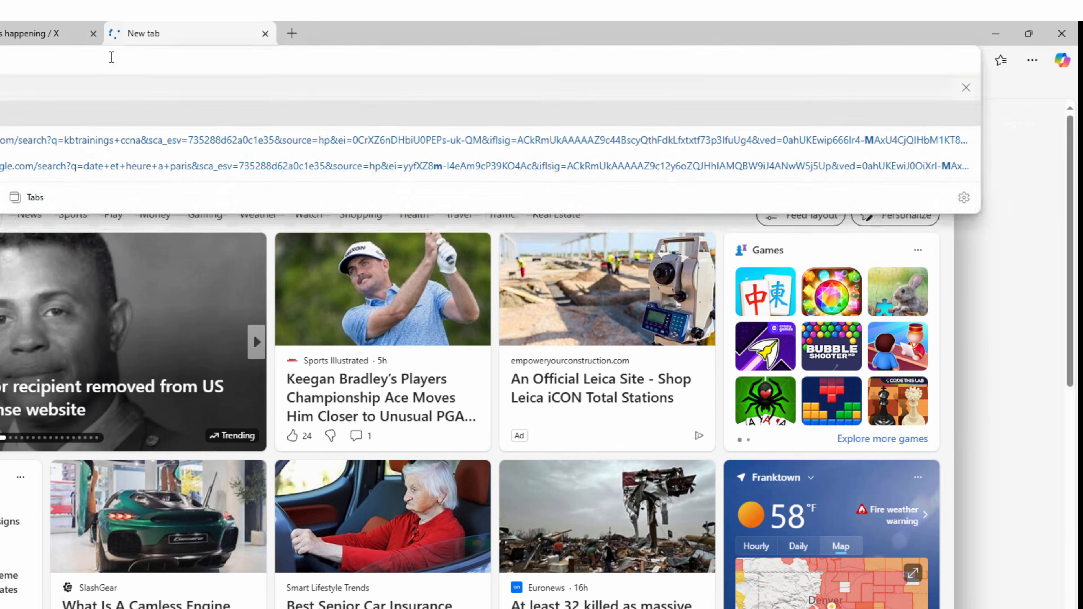
pyautogui.press('Return')
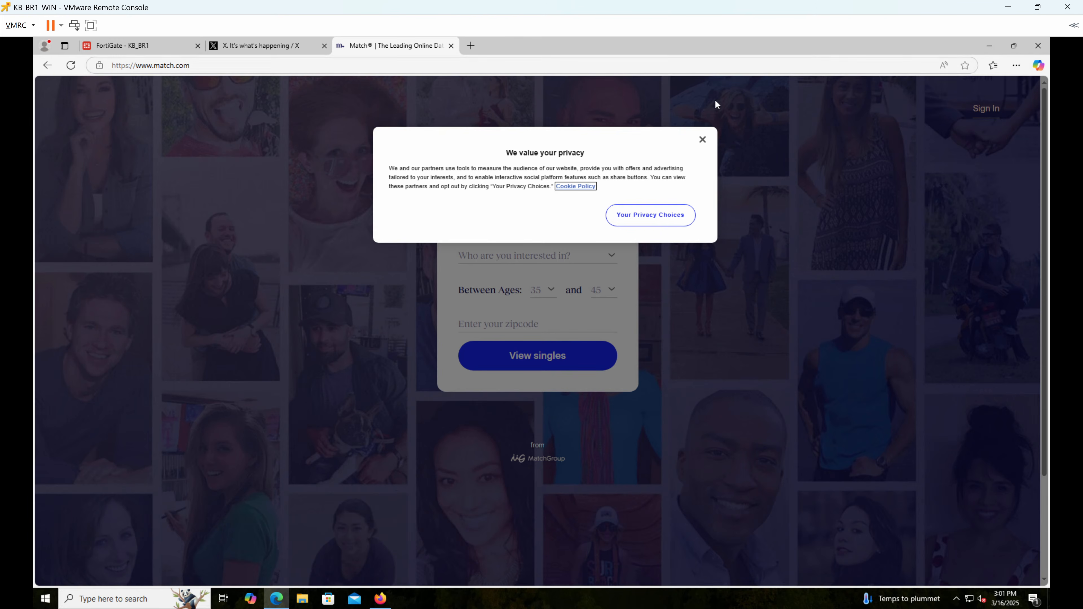
pyautogui.click(702, 139)
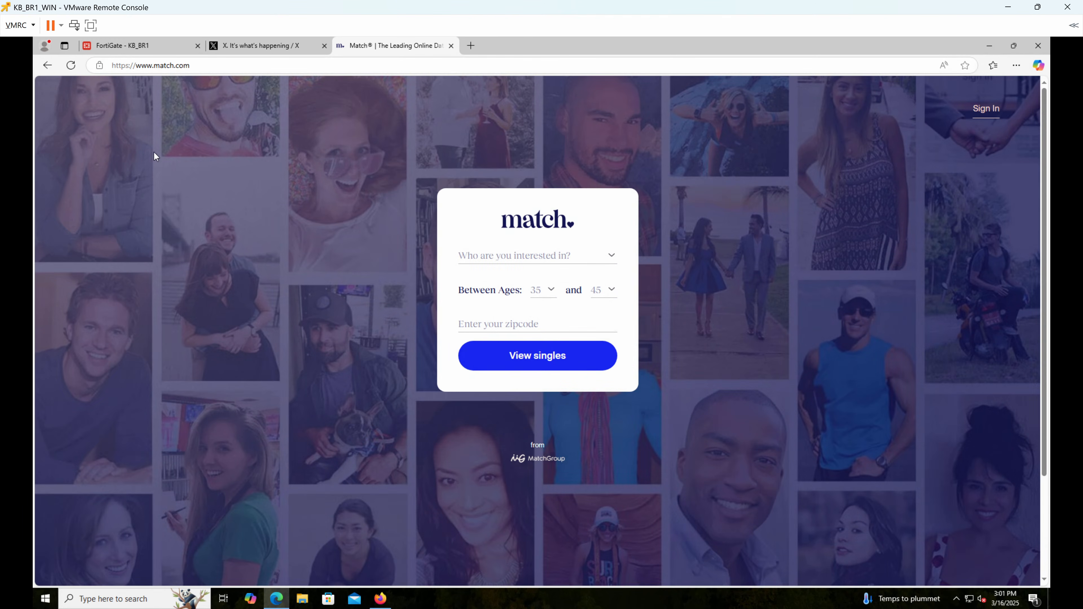
# Step: Inspect the match.com site certificate, examine its Issued By details, and close the certificate viewer
pyautogui.click(100, 67)
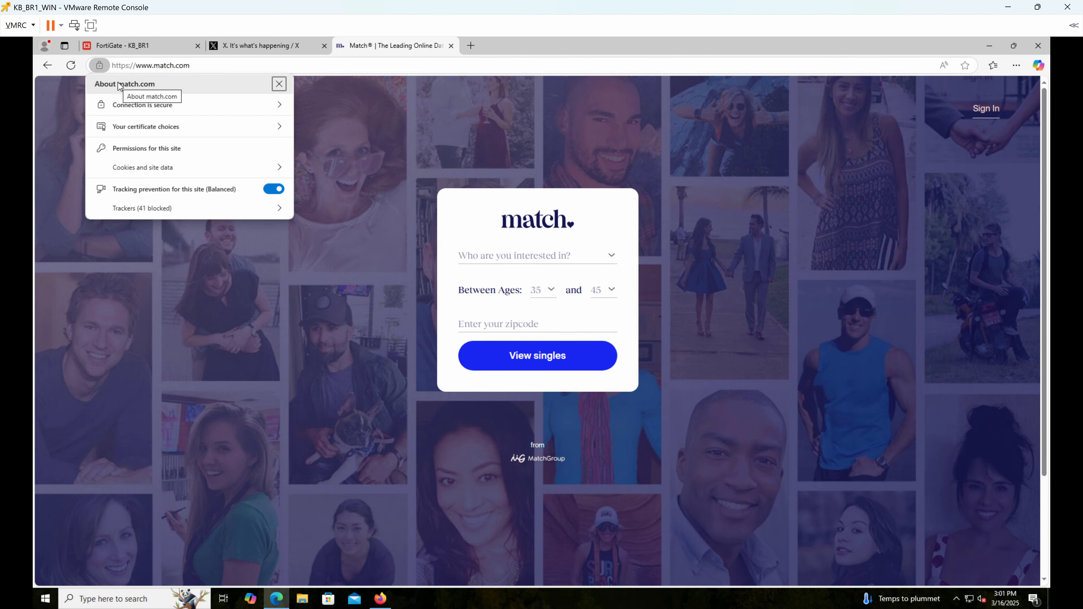
pyautogui.click(157, 107)
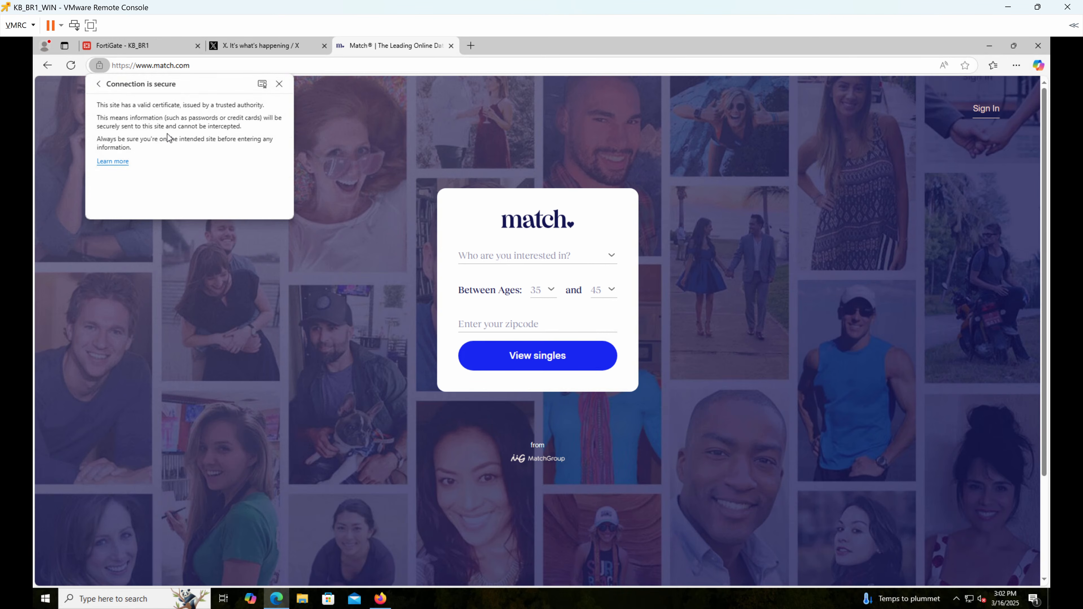
pyautogui.click(262, 84)
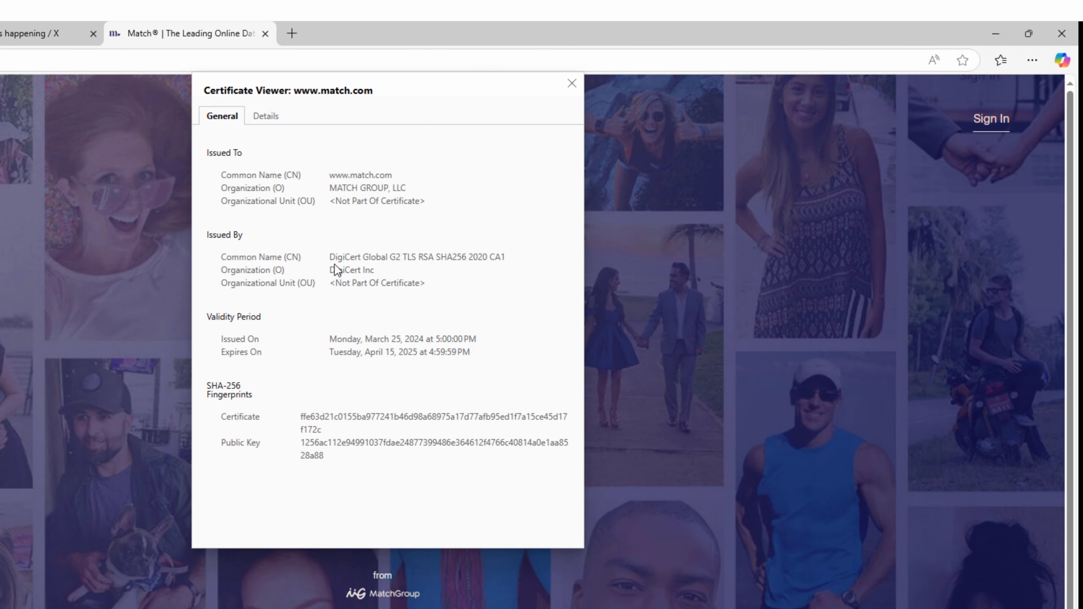
pyautogui.moveTo(335, 269); pyautogui.dragTo(377, 269)
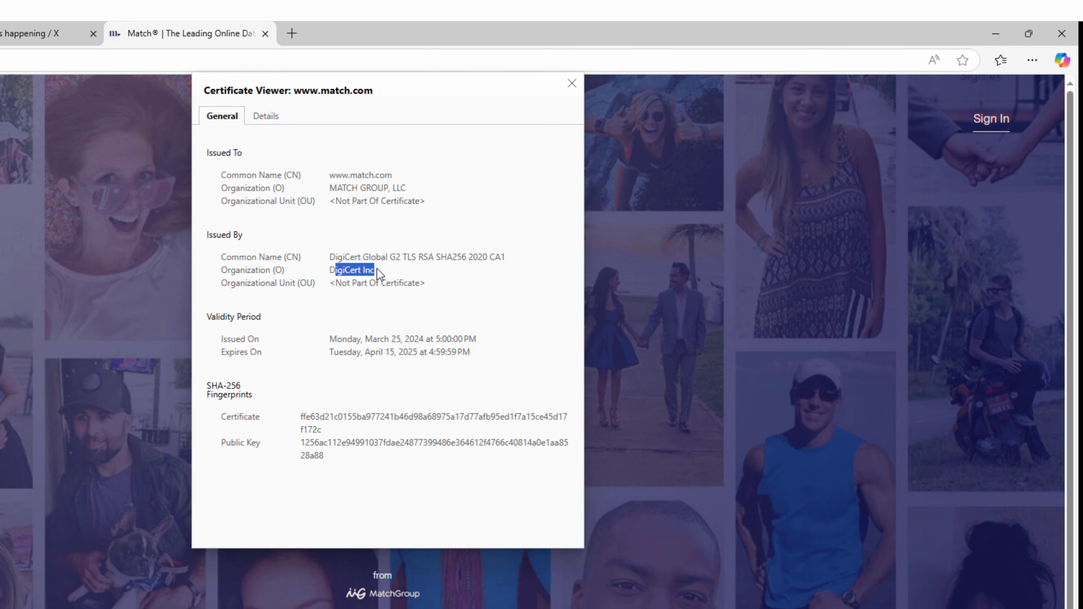
pyautogui.click(350, 267)
pyautogui.moveTo(434, 292); pyautogui.dragTo(431, 290)
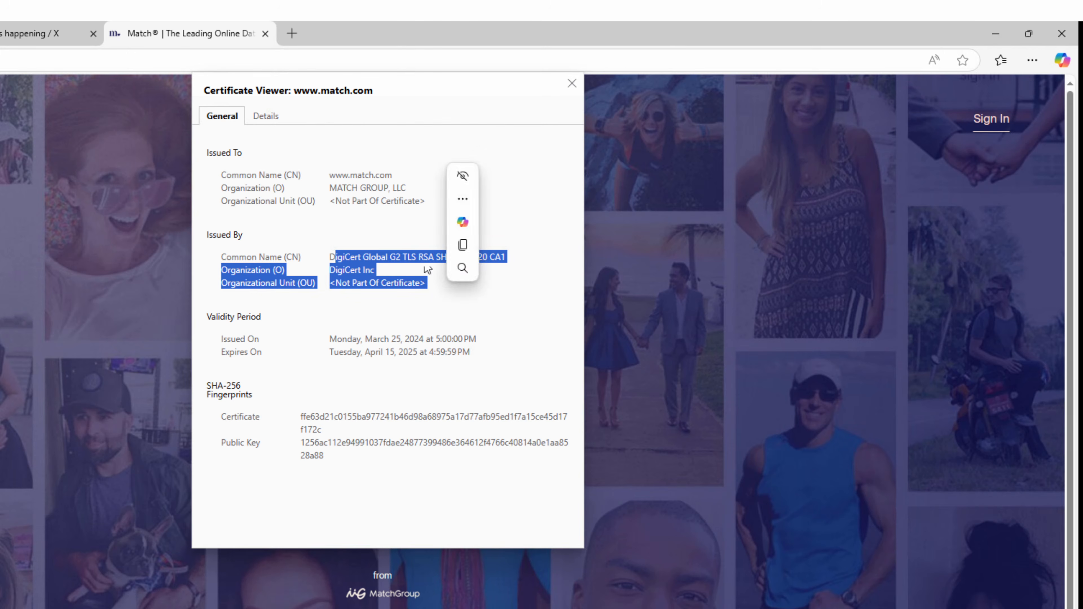
pyautogui.click(571, 83)
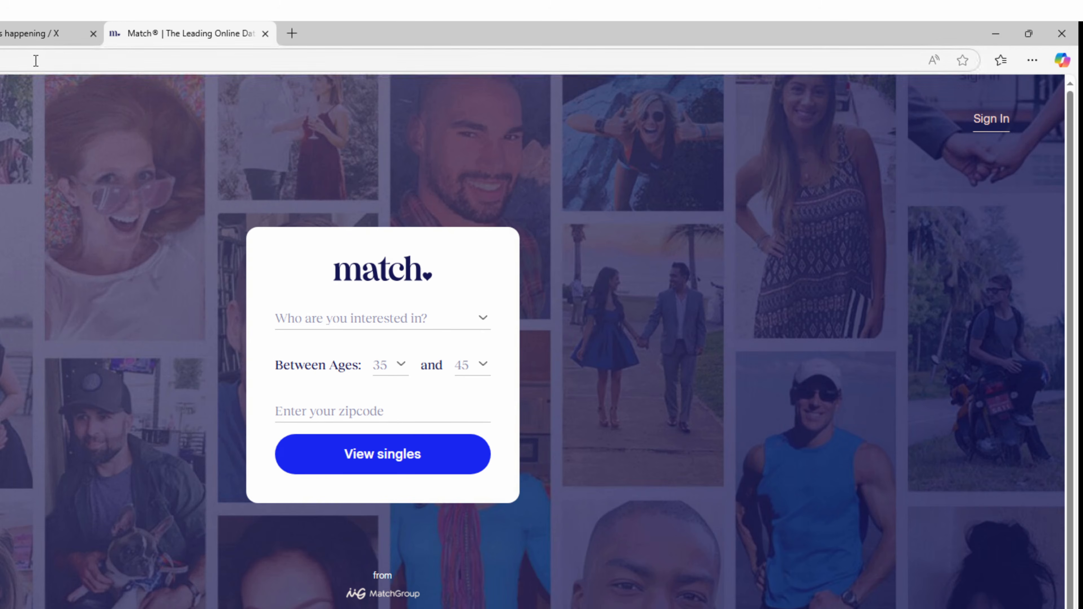
pyautogui.click(15, 41)
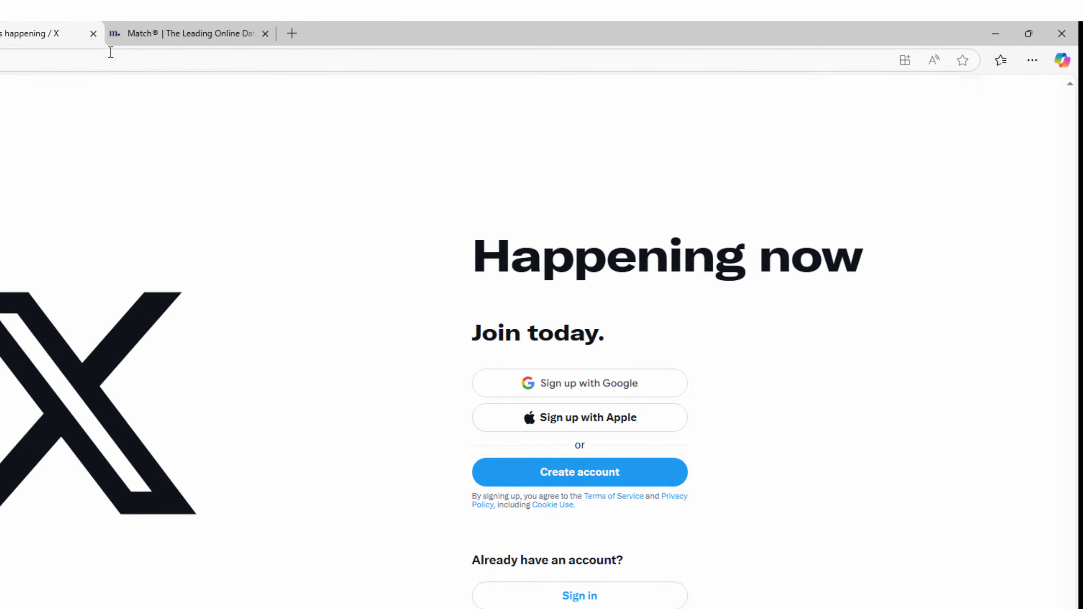
pyautogui.click(153, 38)
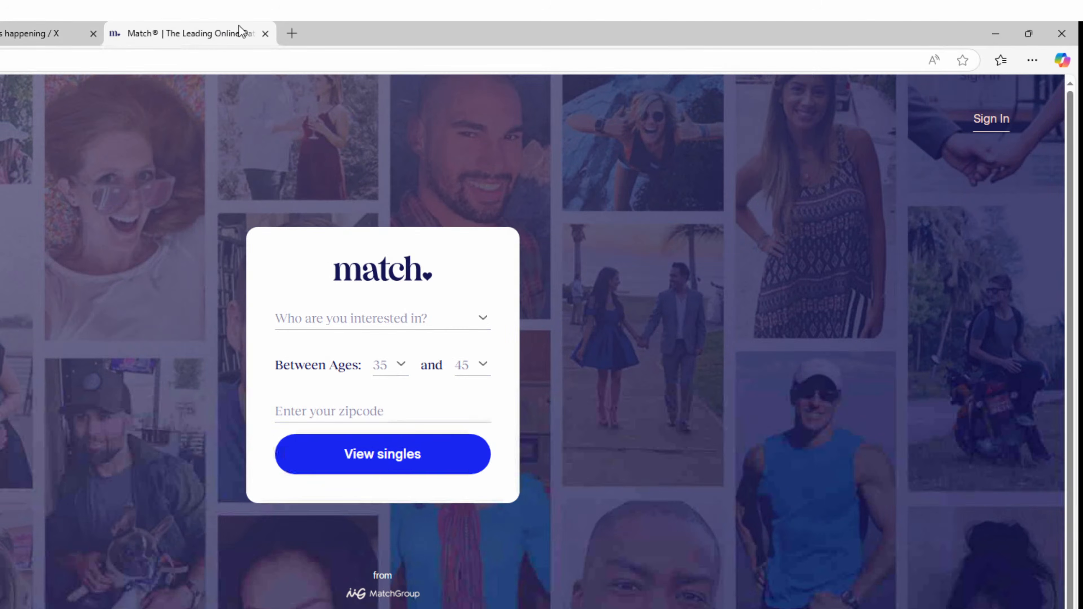
pyautogui.click(293, 34)
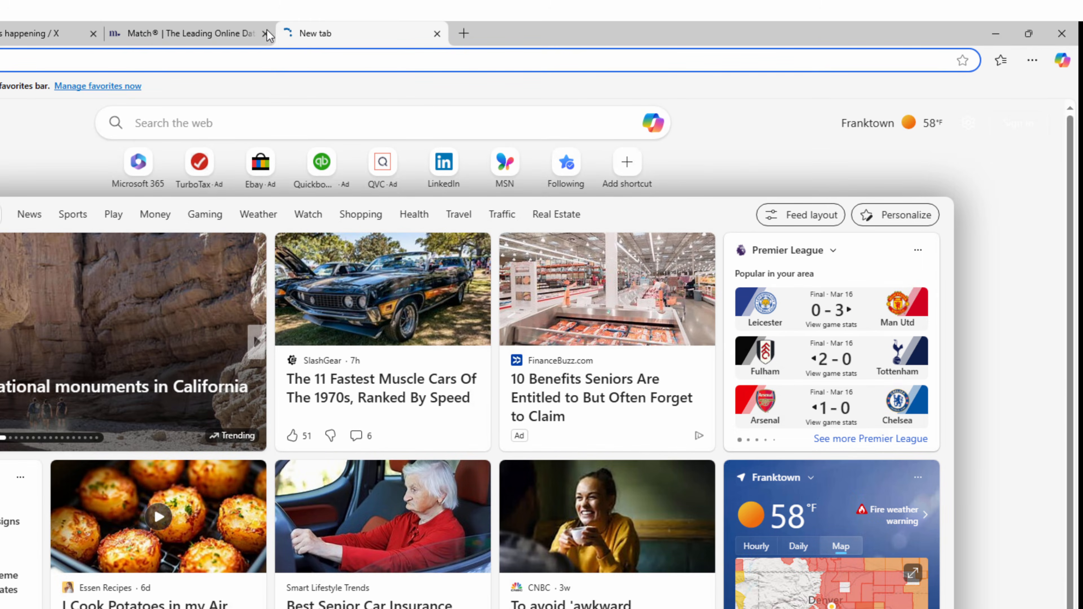
pyautogui.click(155, 36)
# Step: Return to the new FortiGate inspection profile, set untrusted SSL certificates to Block and keep the server certificate SNI check on Enable
pyautogui.click(1, 34)
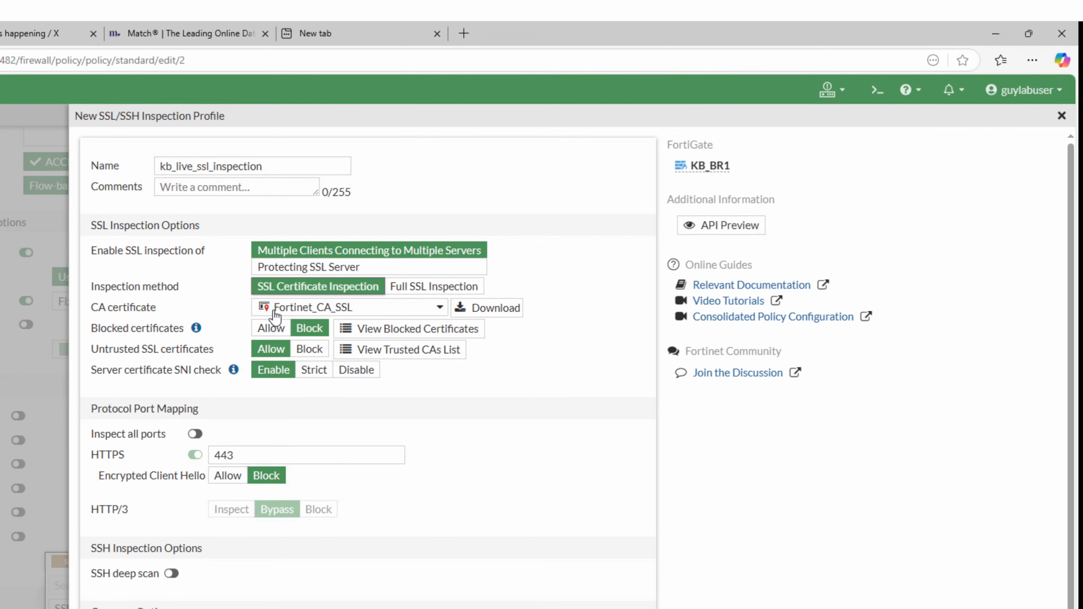
pyautogui.moveTo(275, 312)
pyautogui.click(310, 350)
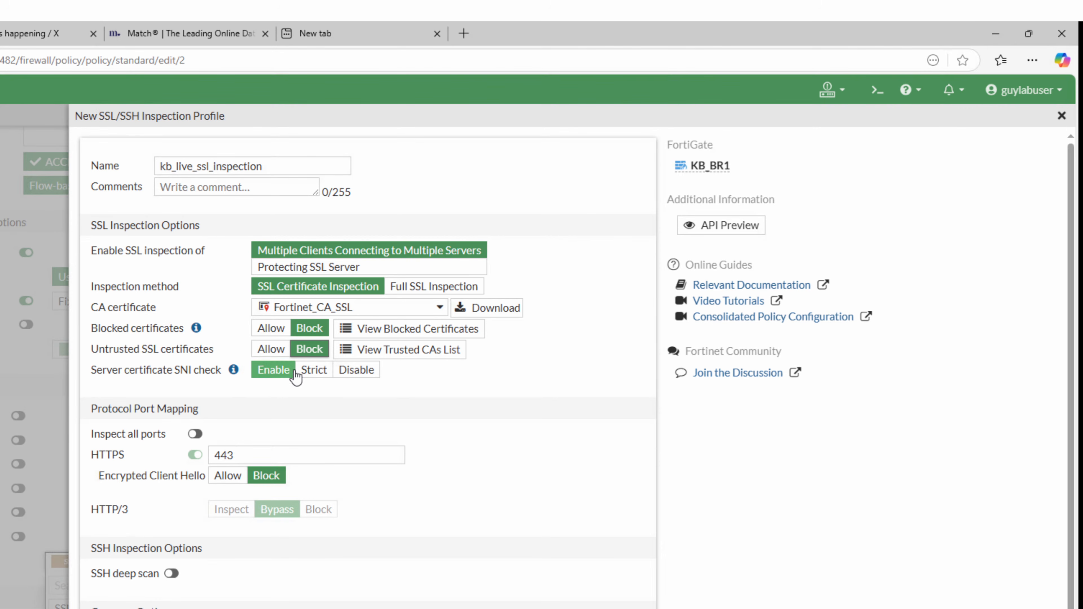
pyautogui.click(280, 375)
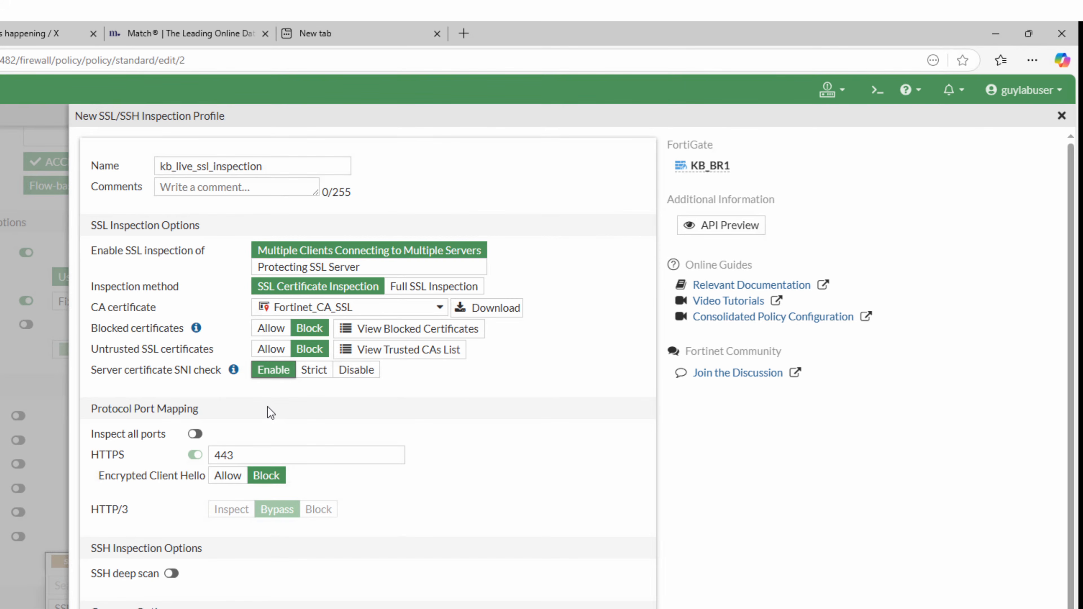
pyautogui.scroll(-1, 267, 406)
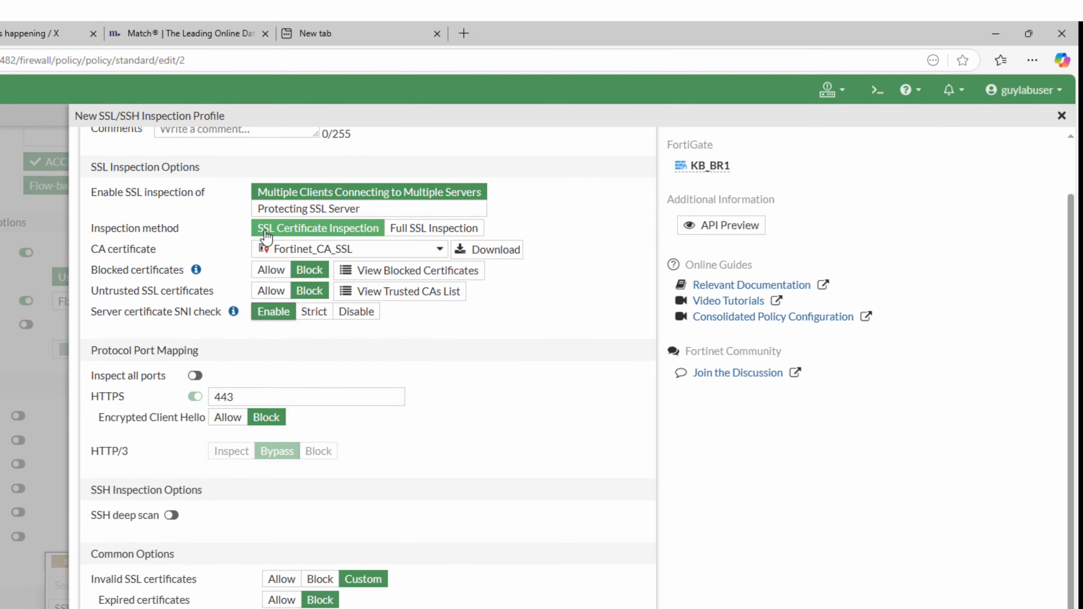
# Step: Keep SSL Certificate Inspection as the method, save the kb_live_ssl_inspection profile and select it as the policy's SSL inspection
pyautogui.click(428, 231)
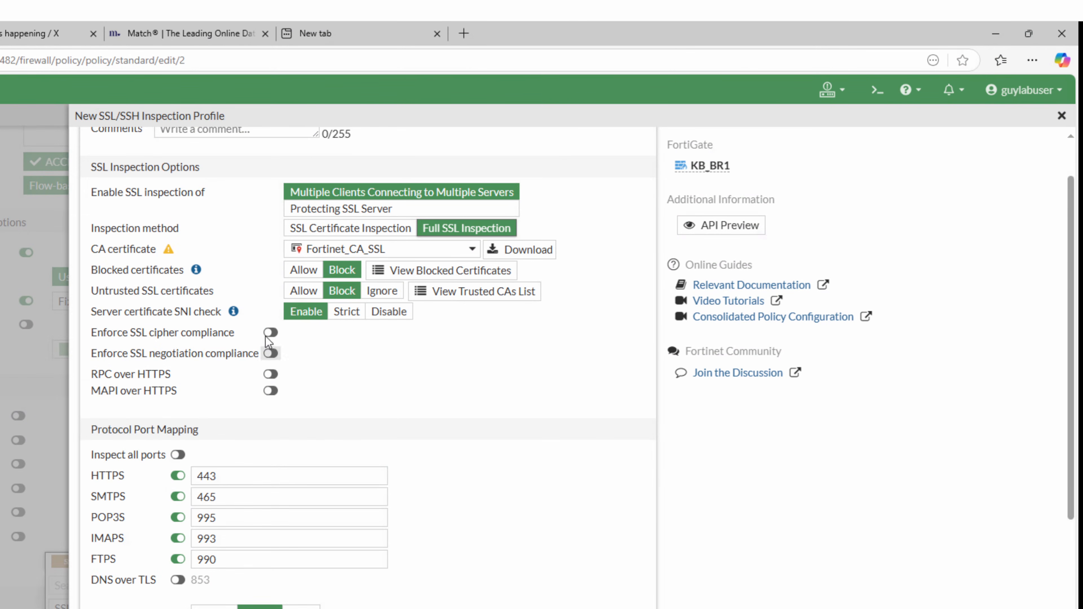
pyautogui.click(314, 230)
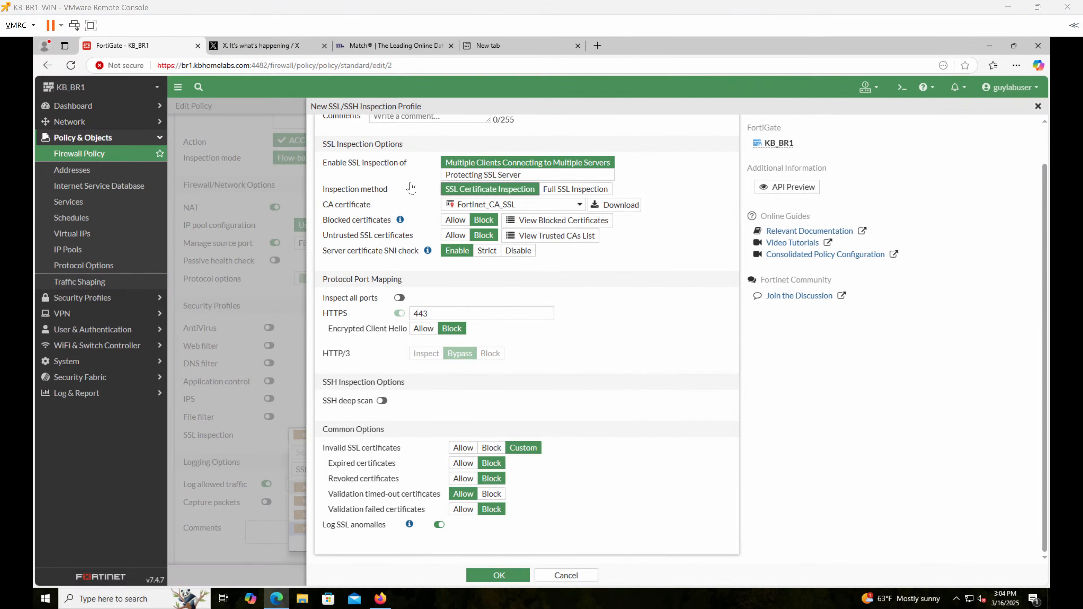
pyautogui.scroll(3, 183, 60)
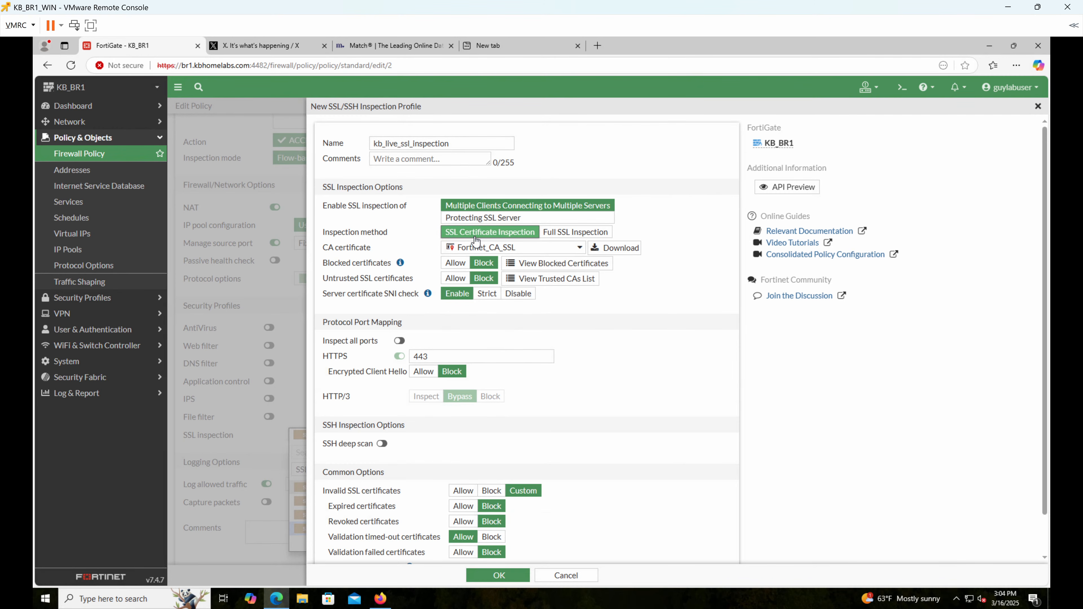
pyautogui.scroll(-1, 571, 412)
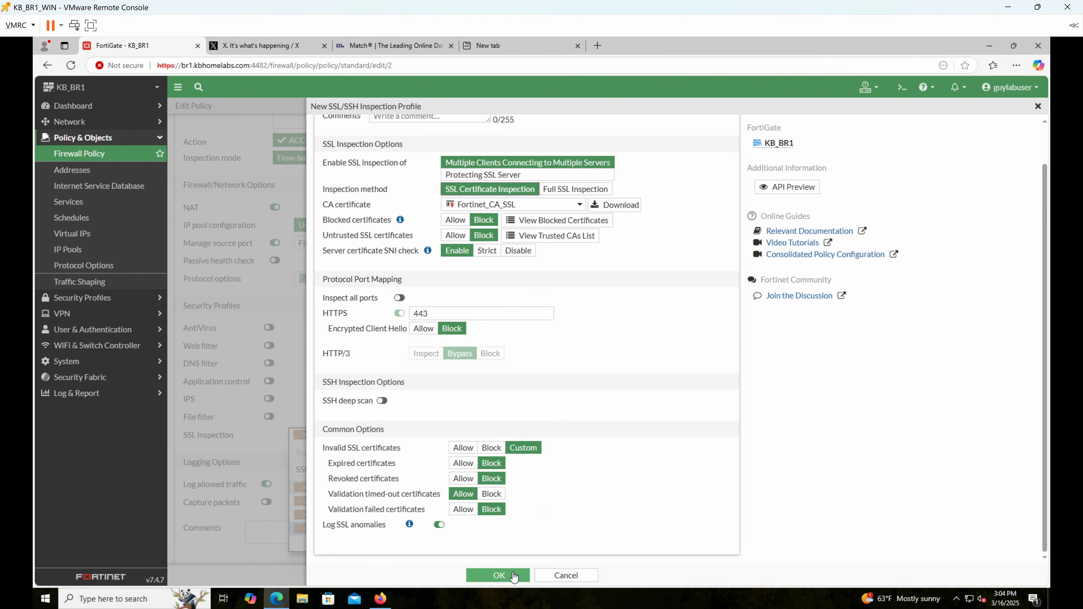
pyautogui.click(498, 575)
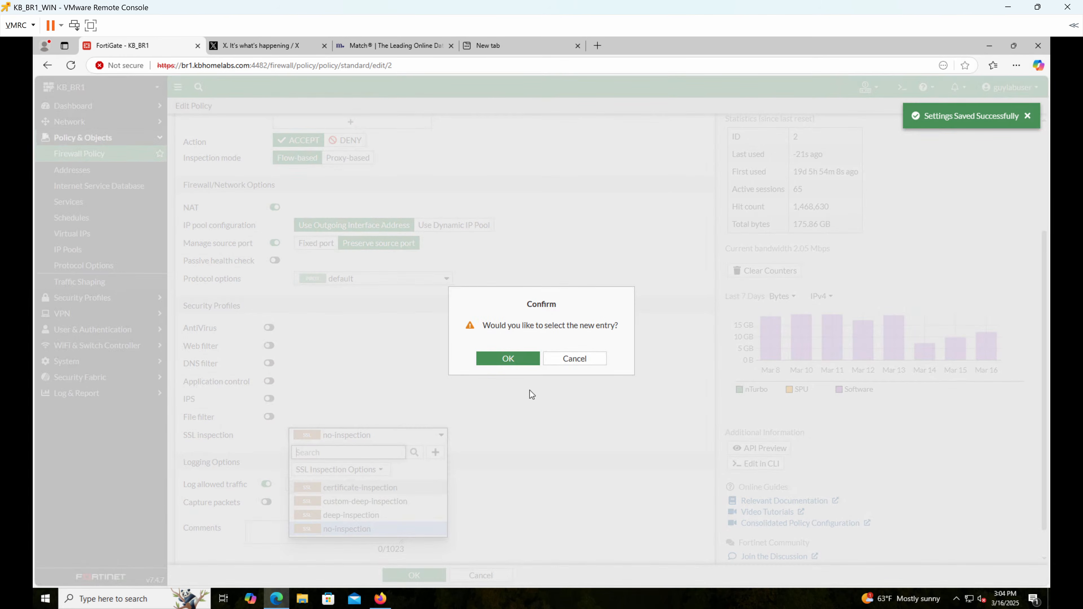
pyautogui.click(506, 362)
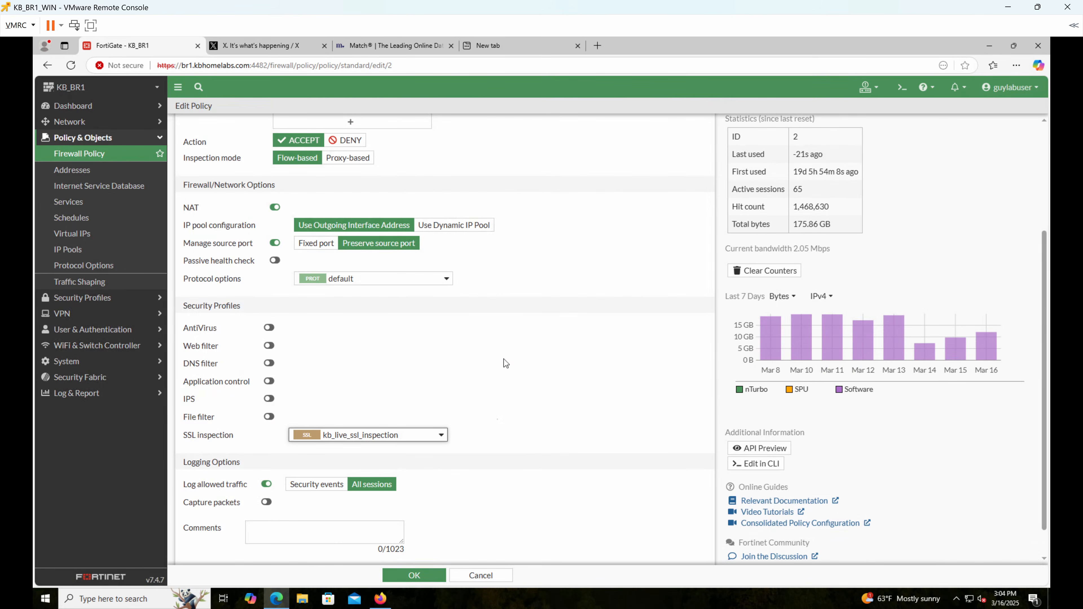
# Step: Enable the web filter on the policy and start a new web filter profile named kb_web_filter
pyautogui.click(269, 346)
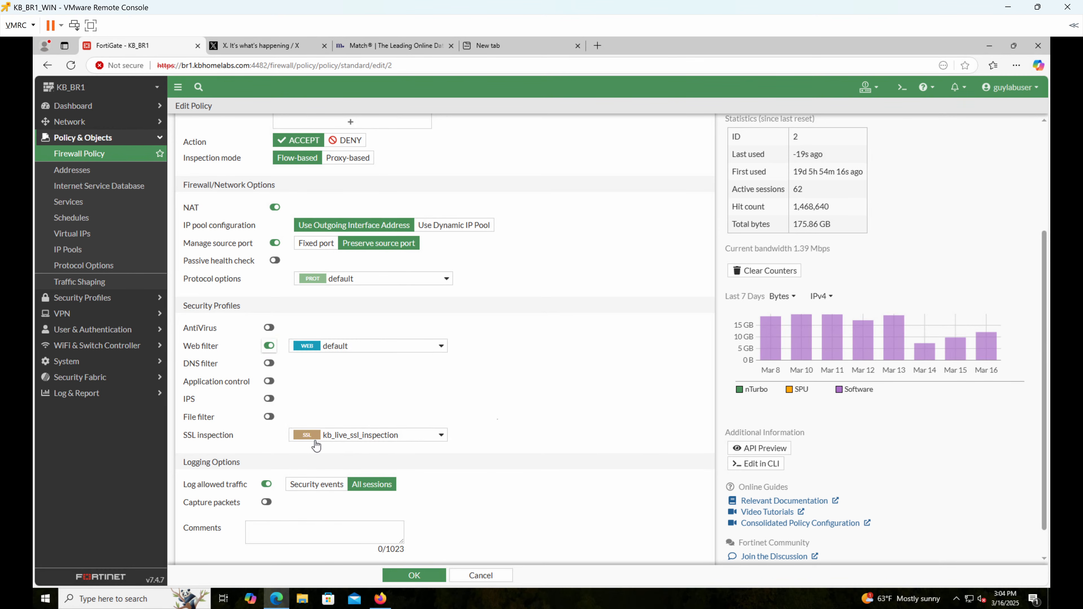
pyautogui.moveTo(318, 443)
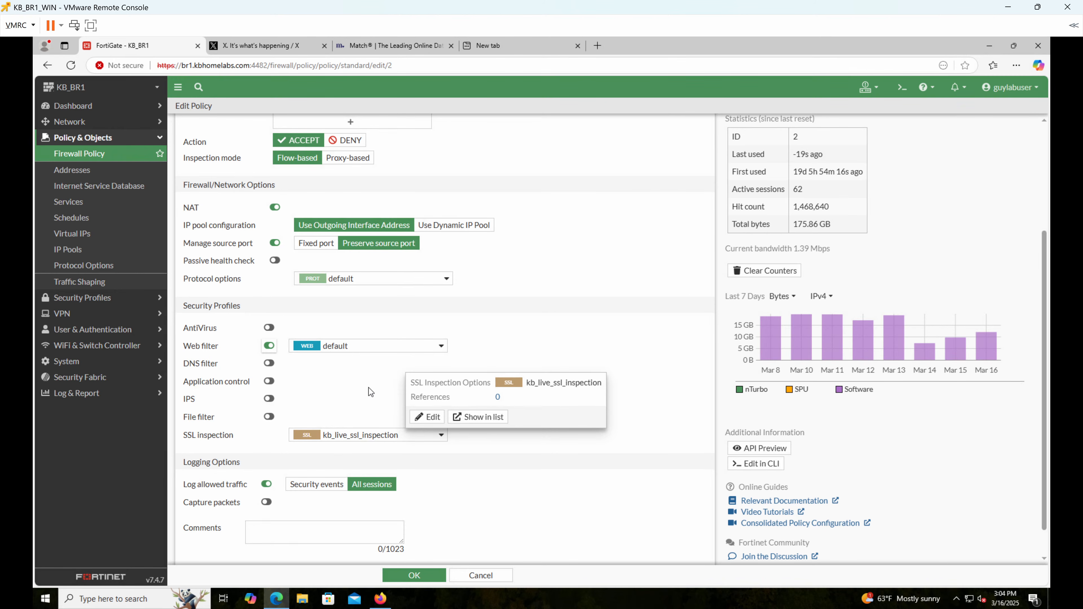
pyautogui.click(369, 347)
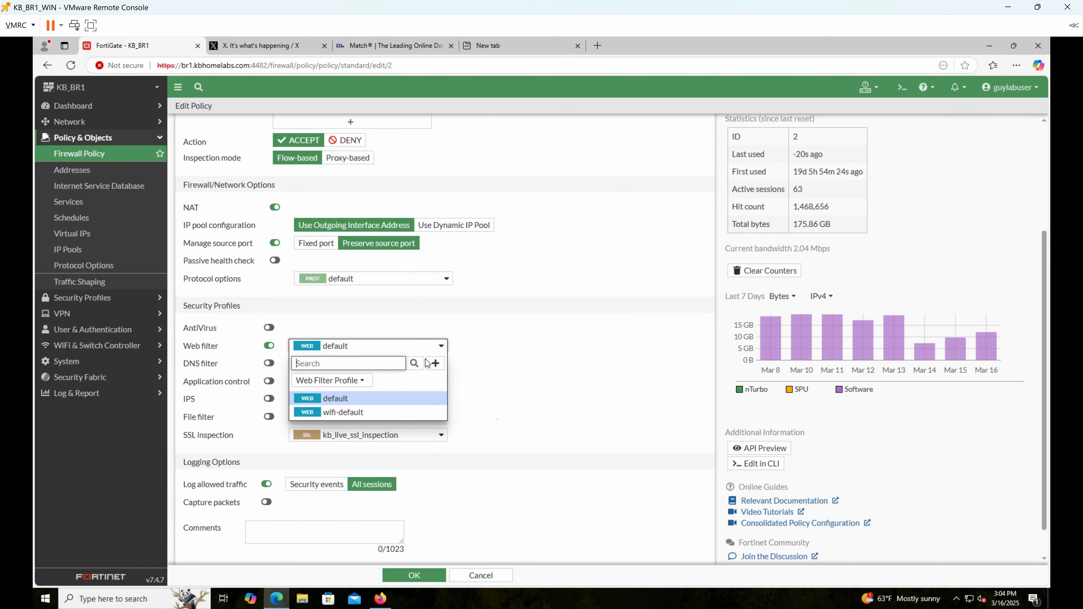
pyautogui.click(434, 365)
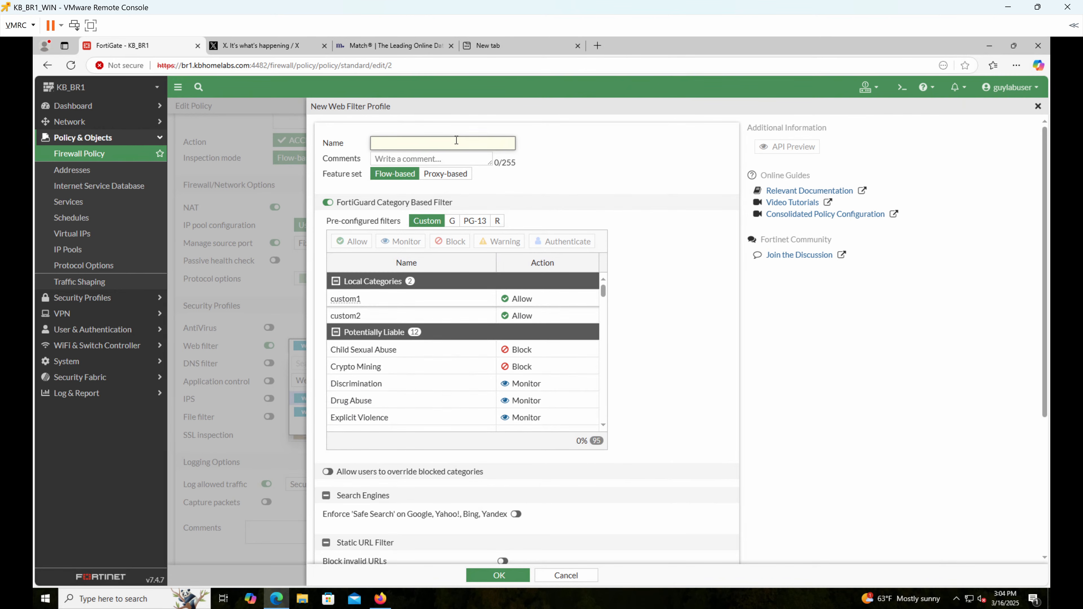
pyautogui.write('kb_web_filter')
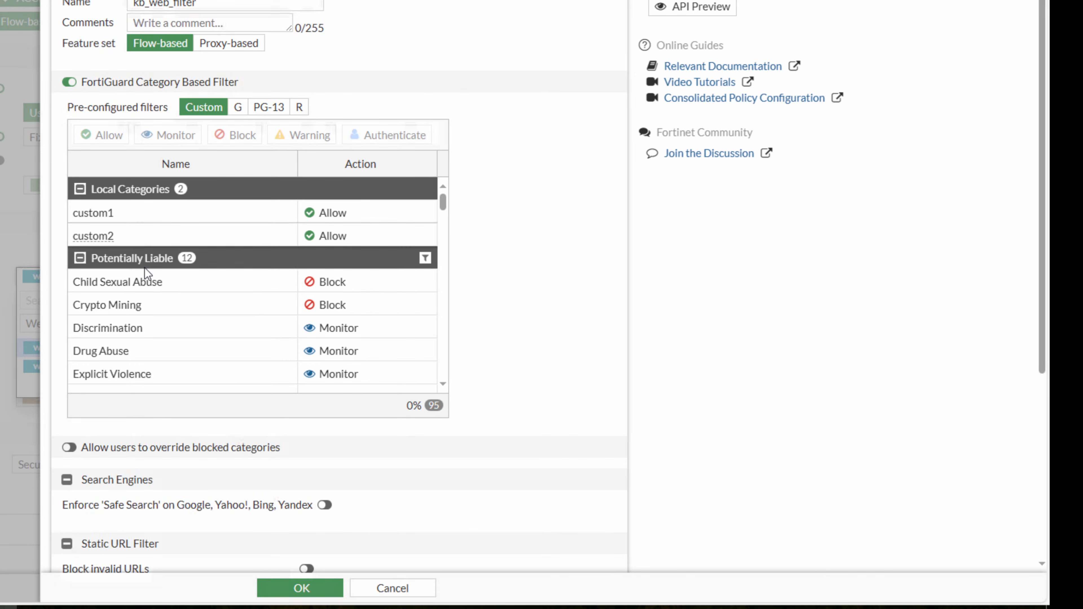
# Step: Switch the Child Sexual Abuse category's action to Monitor and set it back to Block
pyautogui.click(142, 280)
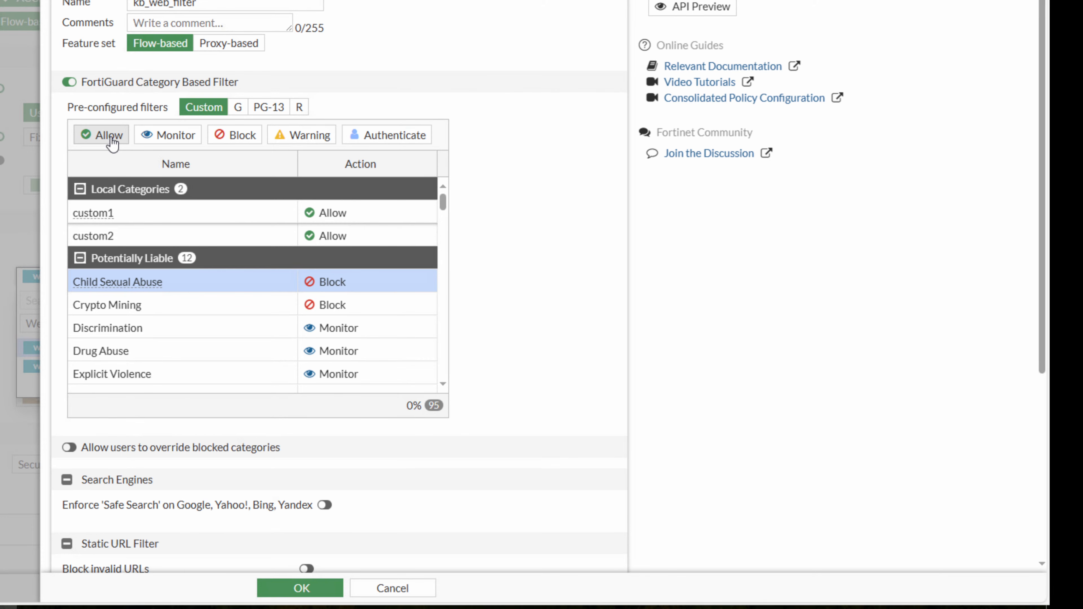
pyautogui.click(169, 142)
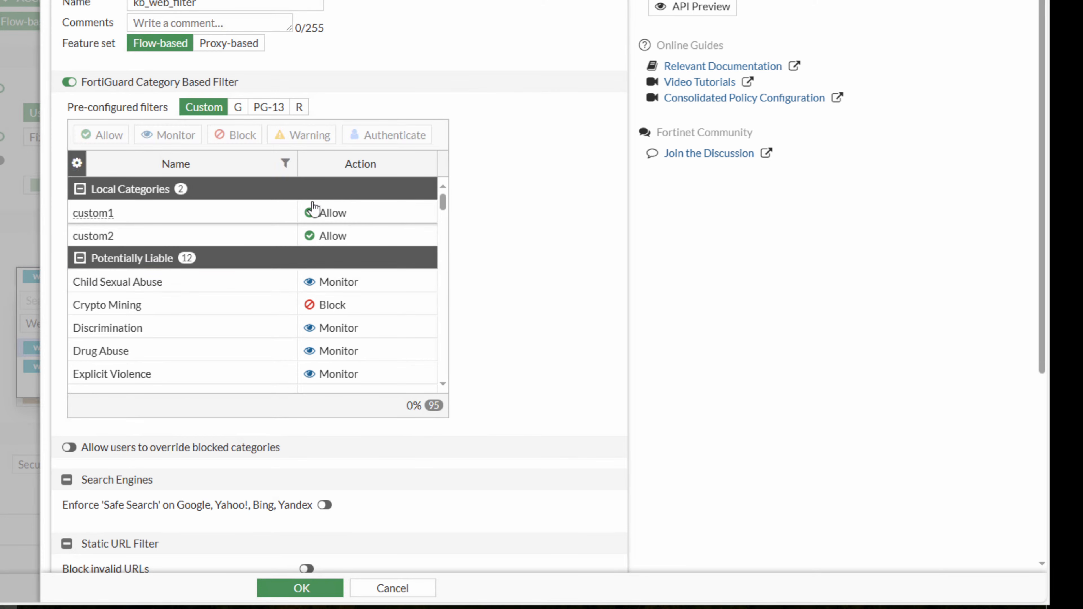
pyautogui.click(363, 291)
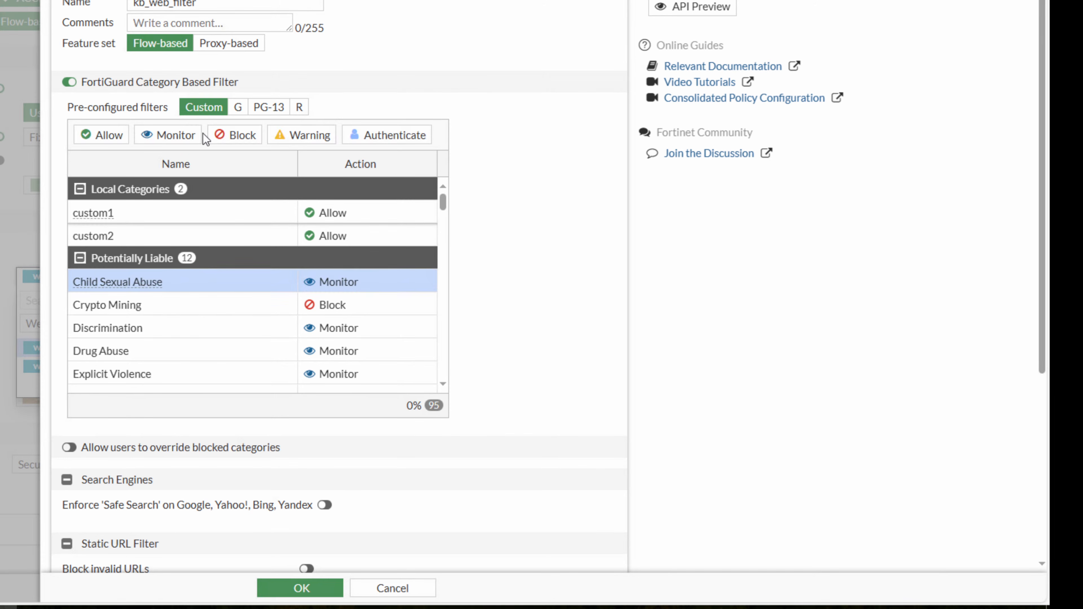
pyautogui.click(229, 137)
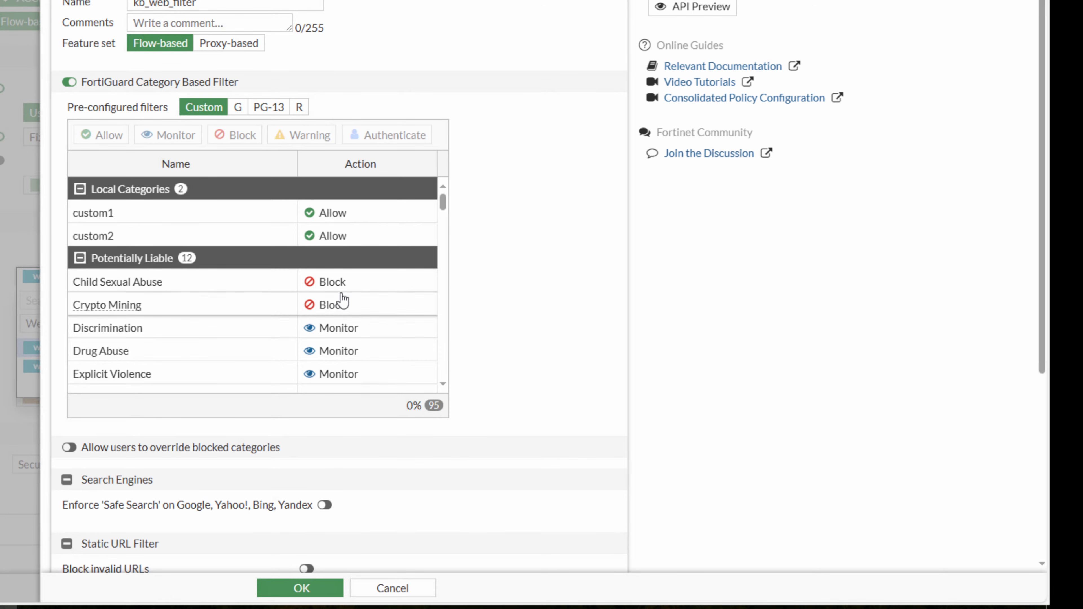
# Step: Set the Dating category under Adult/Mature Content to Block
pyautogui.scroll(-2, 343, 303)
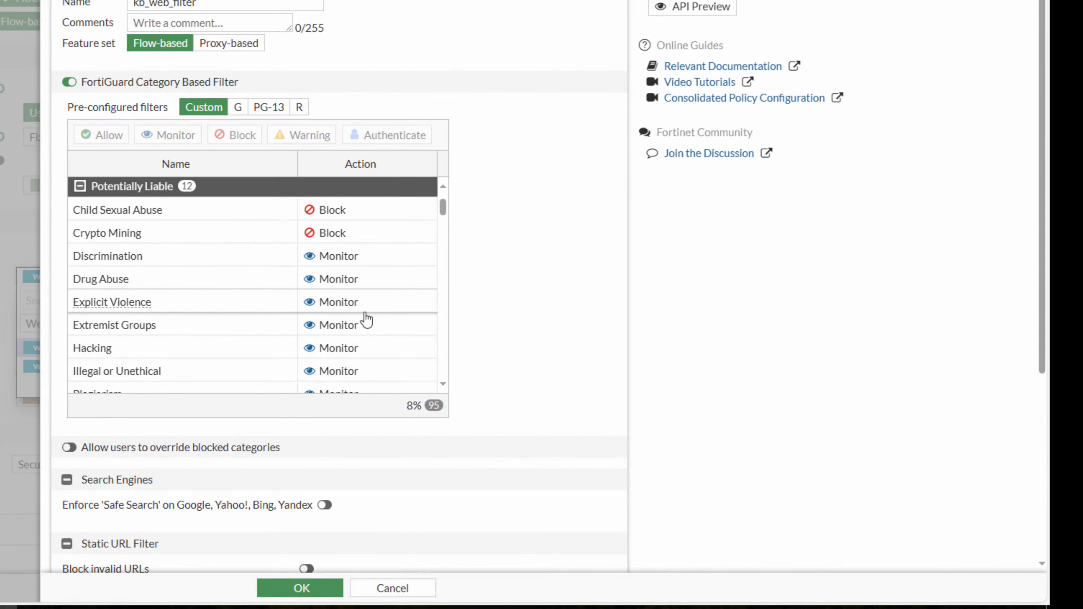
pyautogui.scroll(-8, 367, 320)
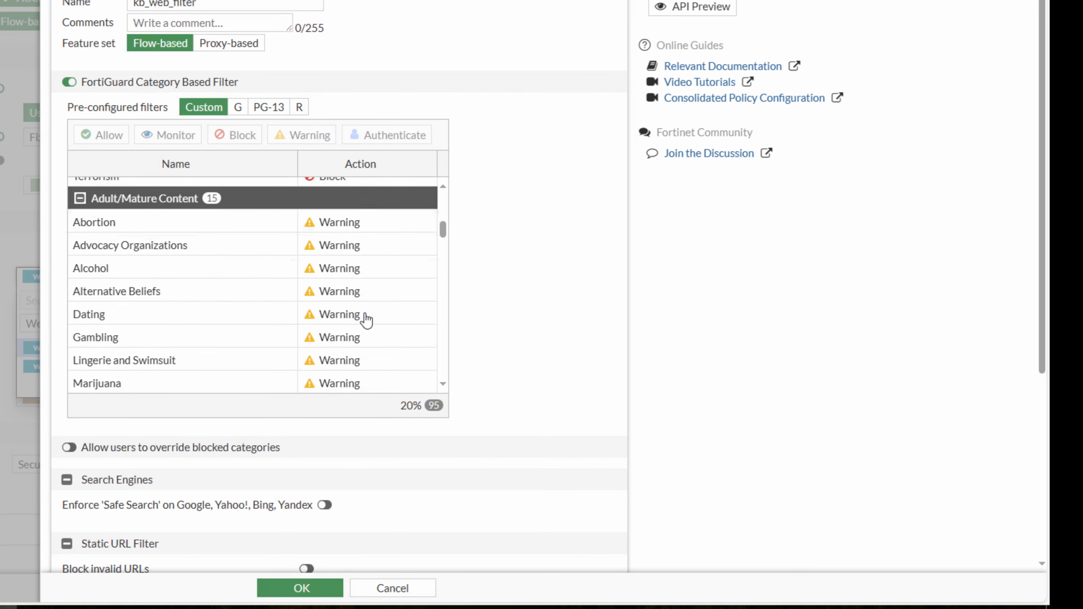
pyautogui.click(206, 248)
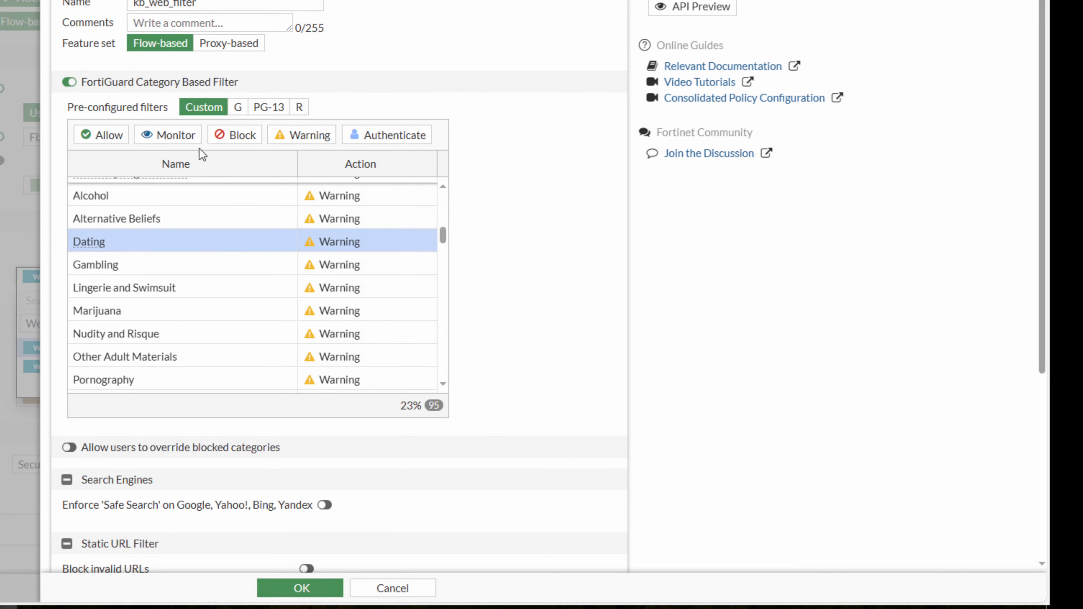
pyautogui.click(235, 135)
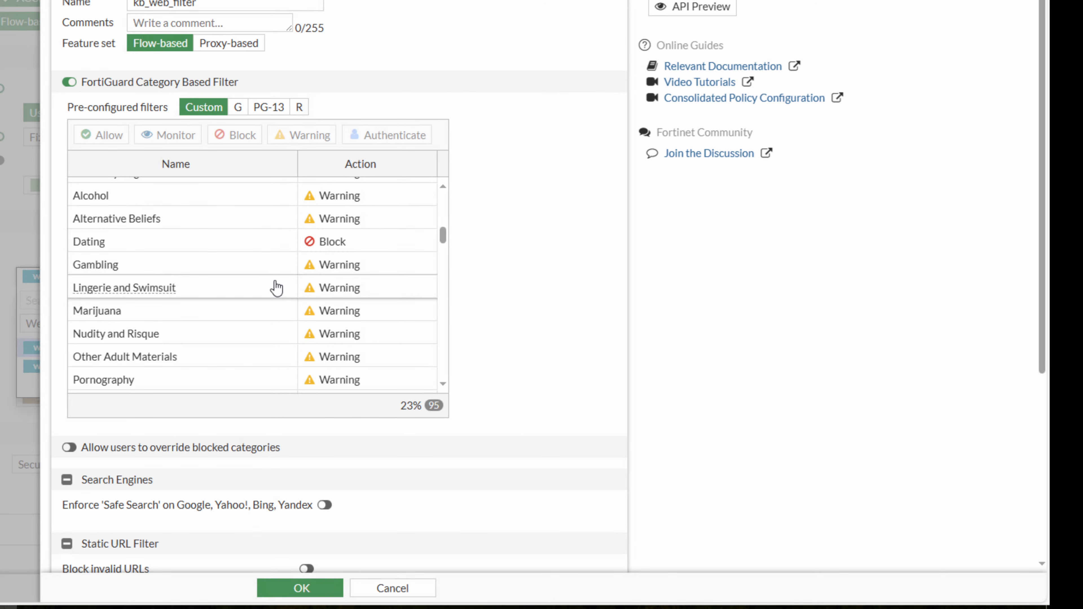
# Step: Review the actions assigned to the Adult/Mature Content, Bandwidth Consuming, Security Risk and General Interest - Personal categories
pyautogui.scroll(2, 275, 289)
pyautogui.scroll(-6, 275, 289)
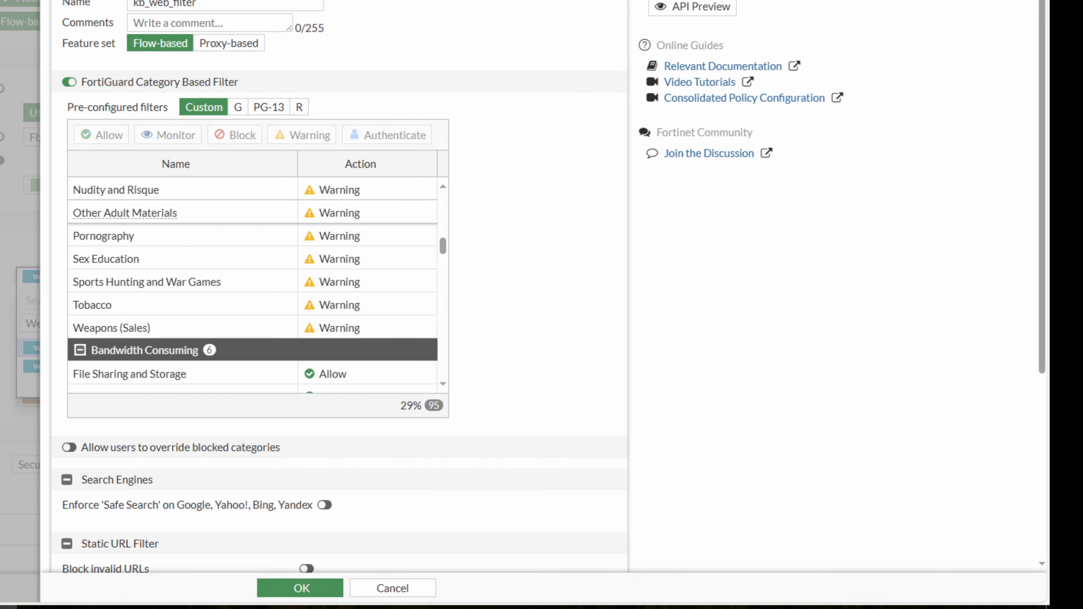
pyautogui.scroll(-2, 240, 312)
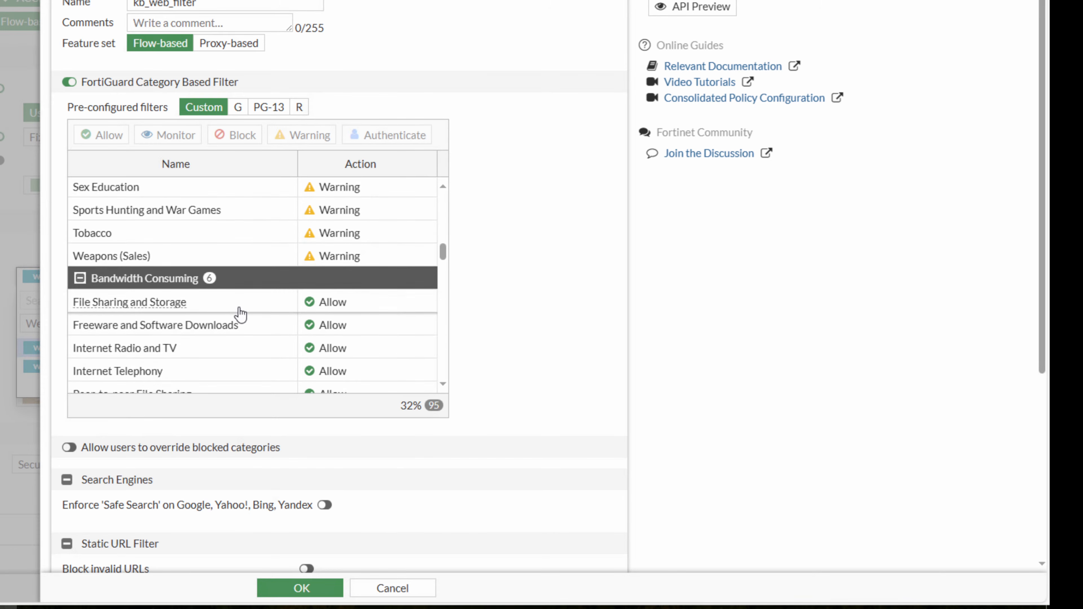
pyautogui.scroll(4, 241, 314)
pyautogui.scroll(3, 241, 314)
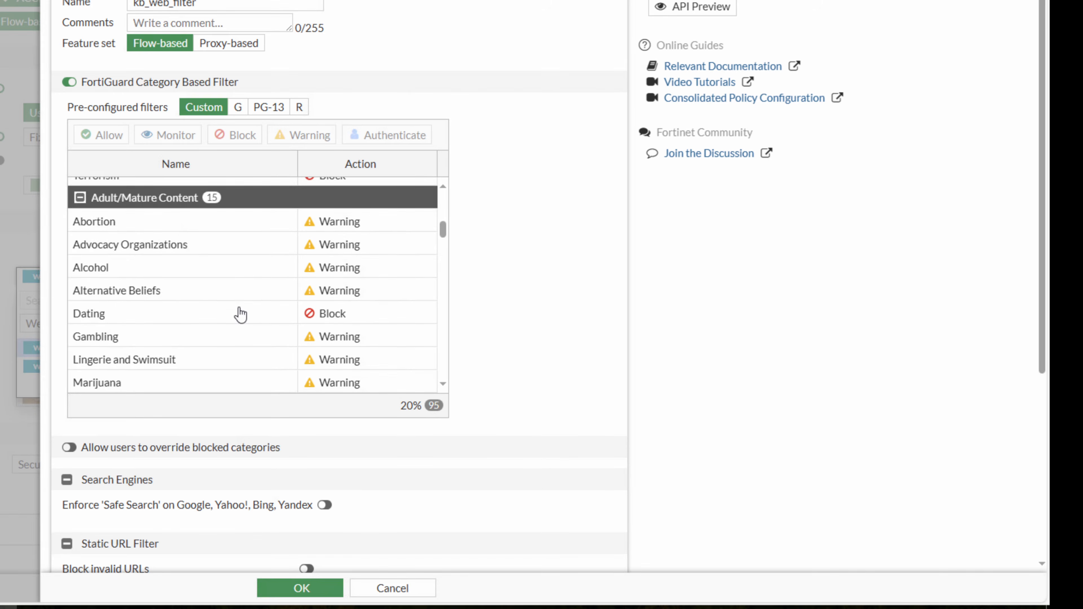
pyautogui.scroll(-3, 250, 315)
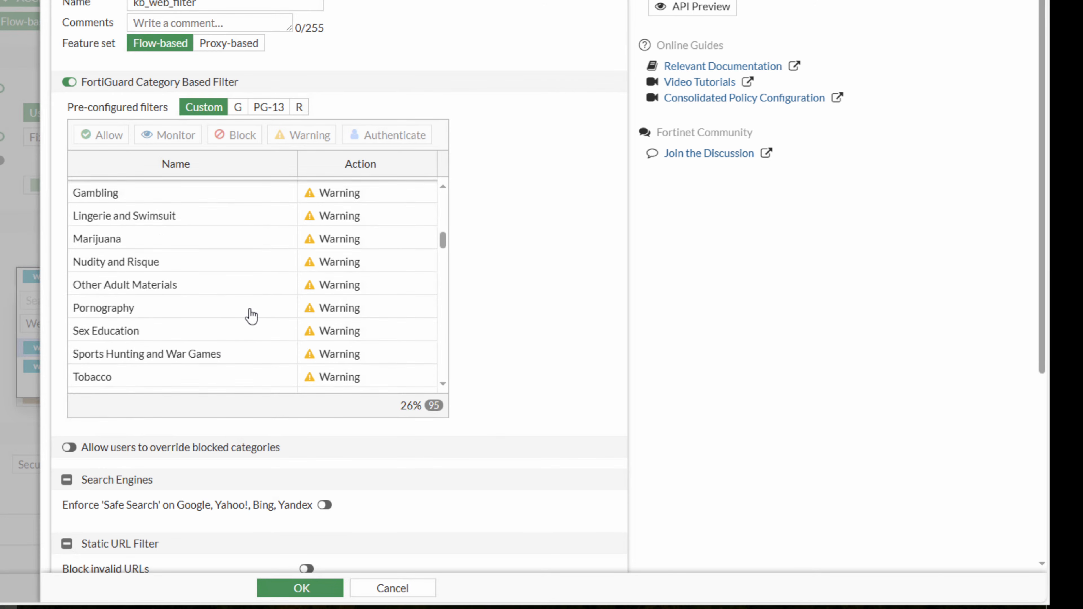
pyautogui.scroll(-5, 244, 256)
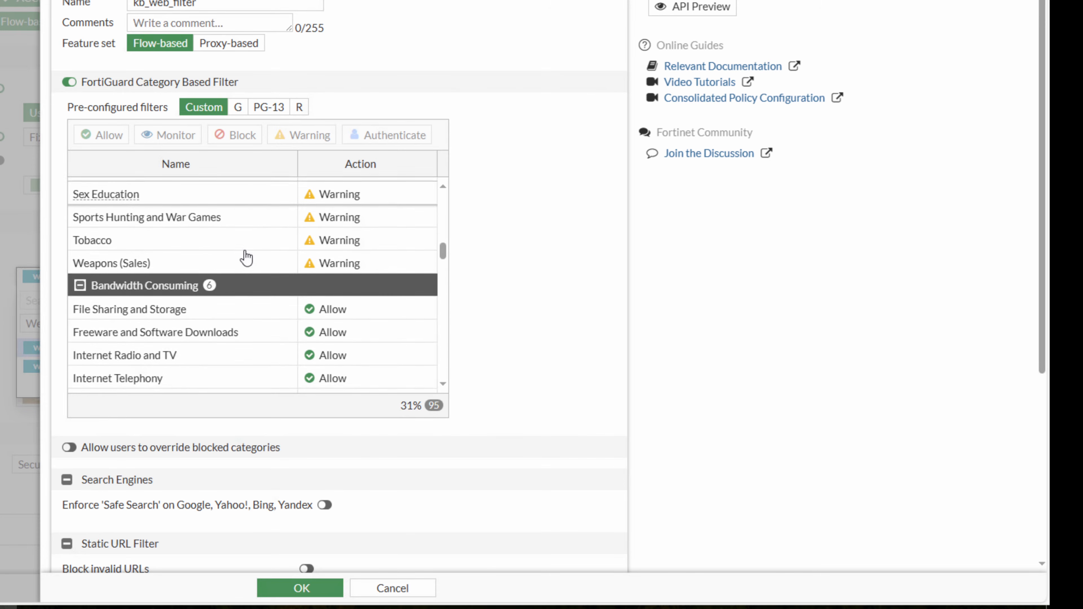
pyautogui.scroll(2, 249, 269)
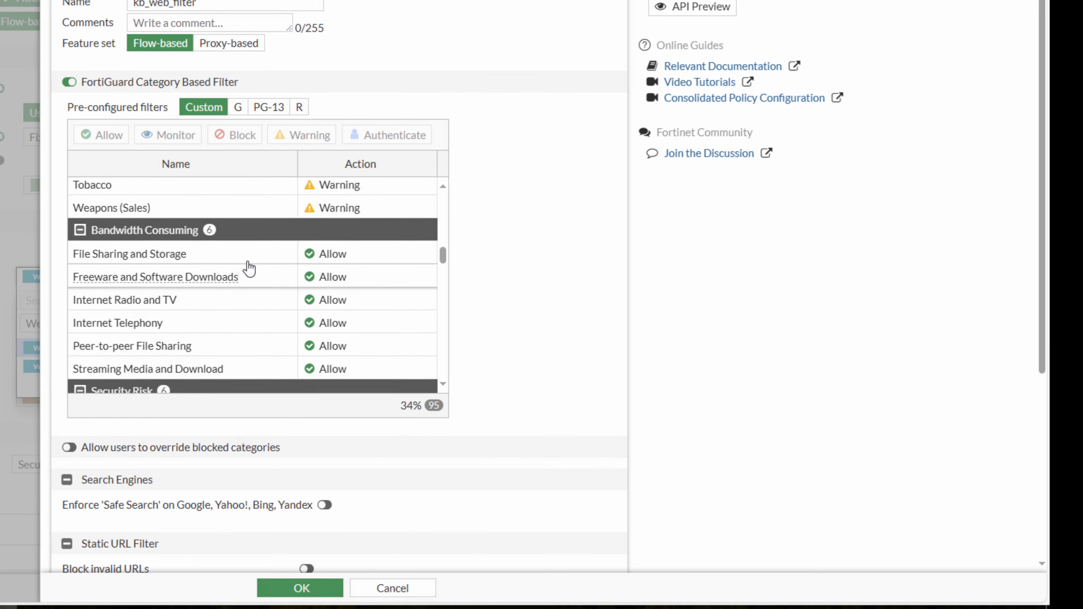
pyautogui.scroll(-5, 250, 269)
pyautogui.scroll(3, 250, 269)
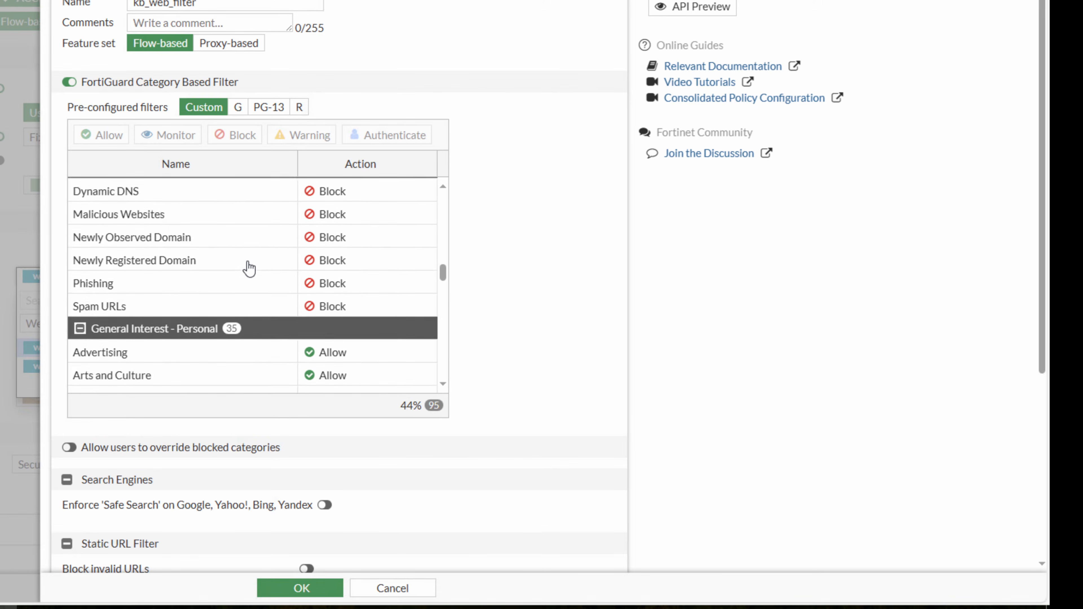
pyautogui.scroll(-4, 250, 269)
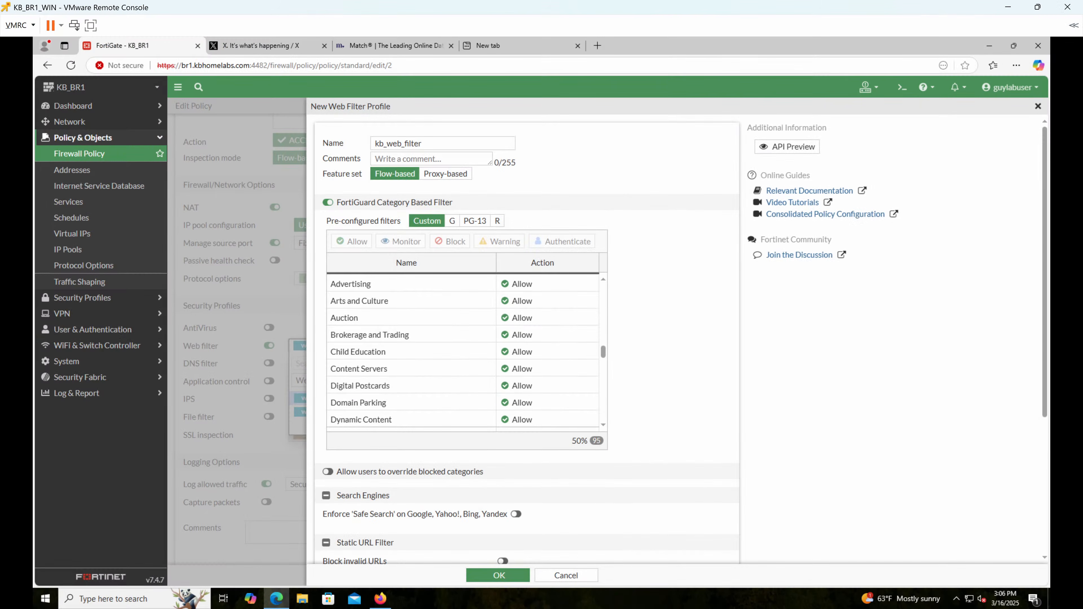
# Step: Enable the URL Filter among the profile's static URL filter options and start a new entry
pyautogui.scroll(-4, 471, 477)
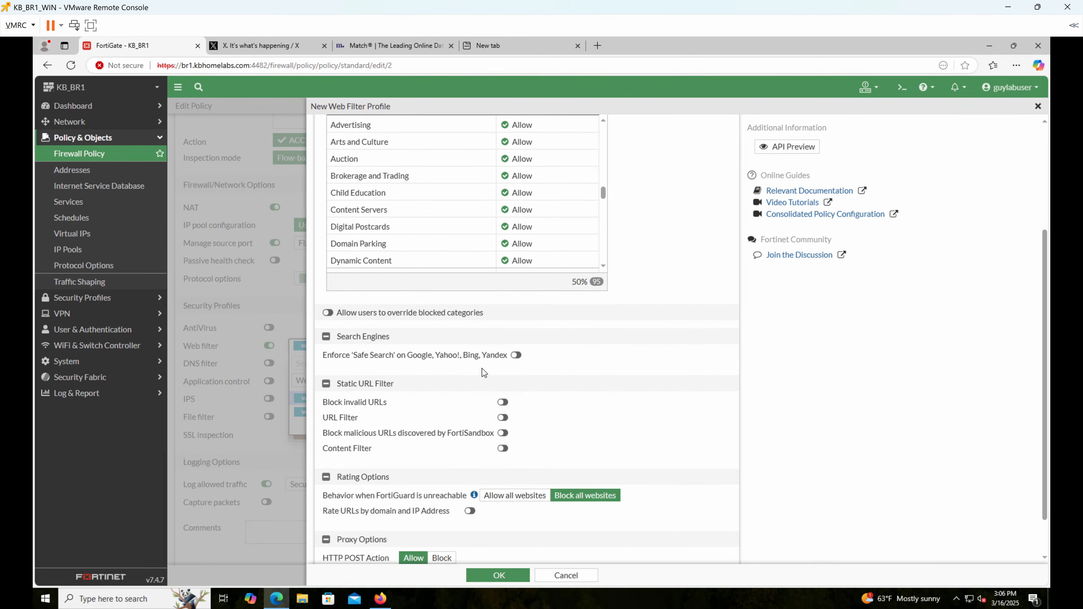
pyautogui.scroll(-1, 374, 344)
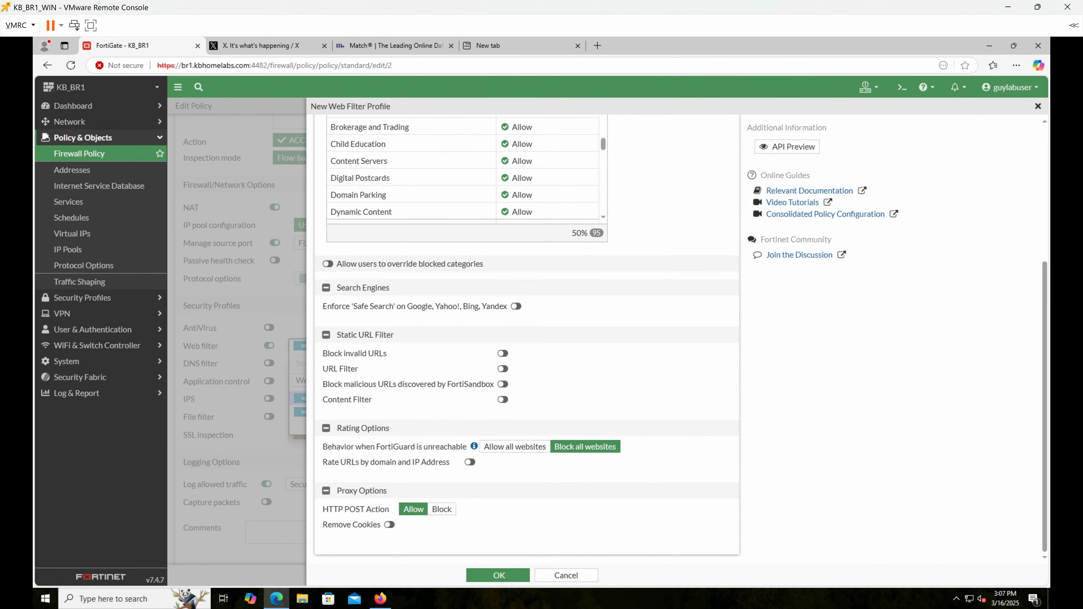
pyautogui.click(503, 369)
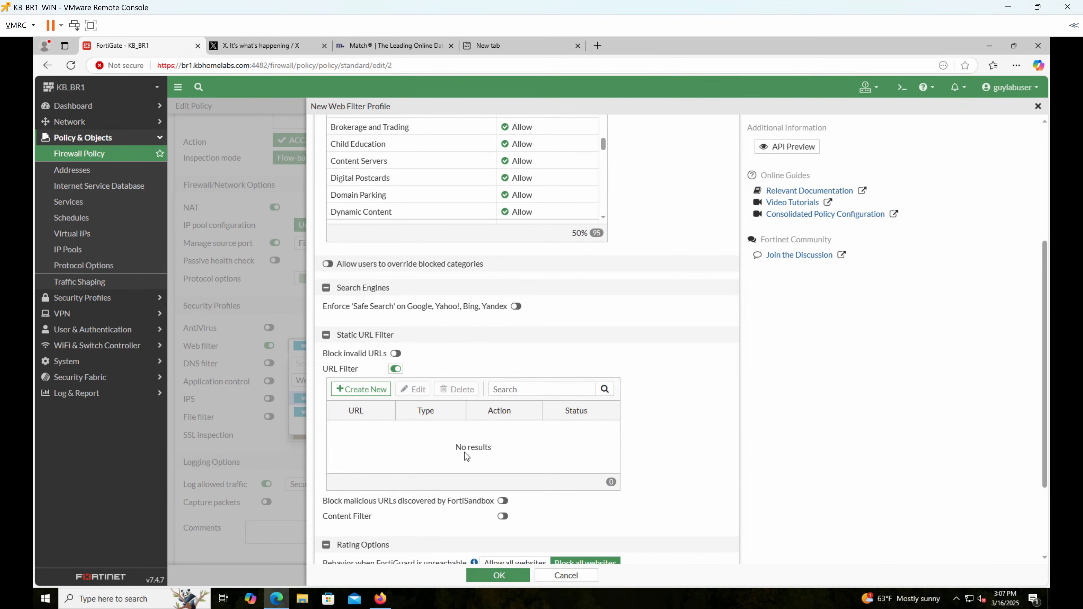
pyautogui.click(377, 389)
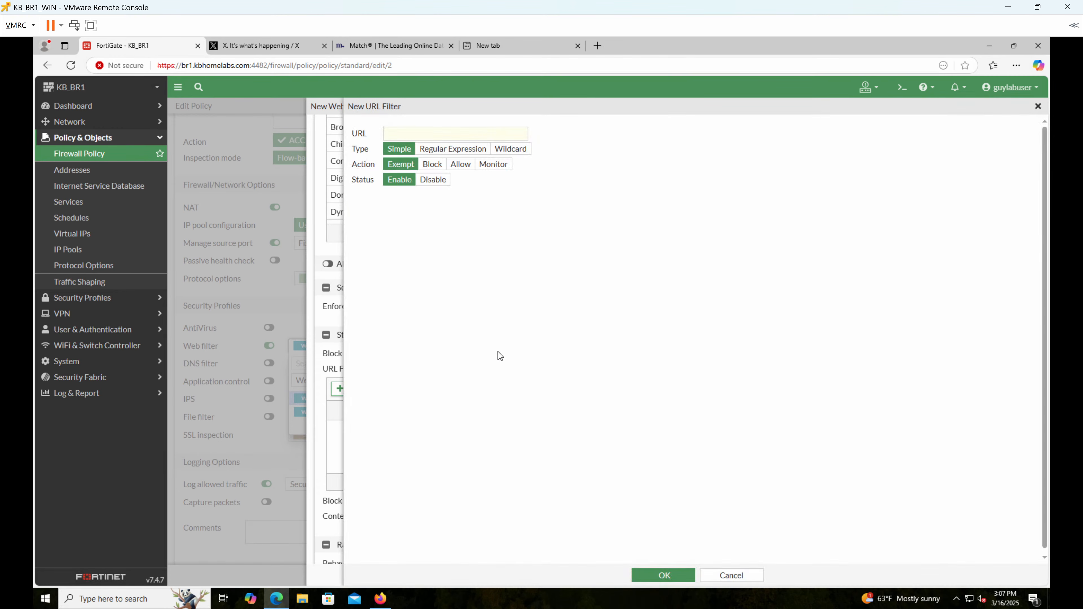
# Step: Add a URL filter entry for *.kbtrainings.com with type Wildcard, action Block and status Enable
pyautogui.click(395, 132)
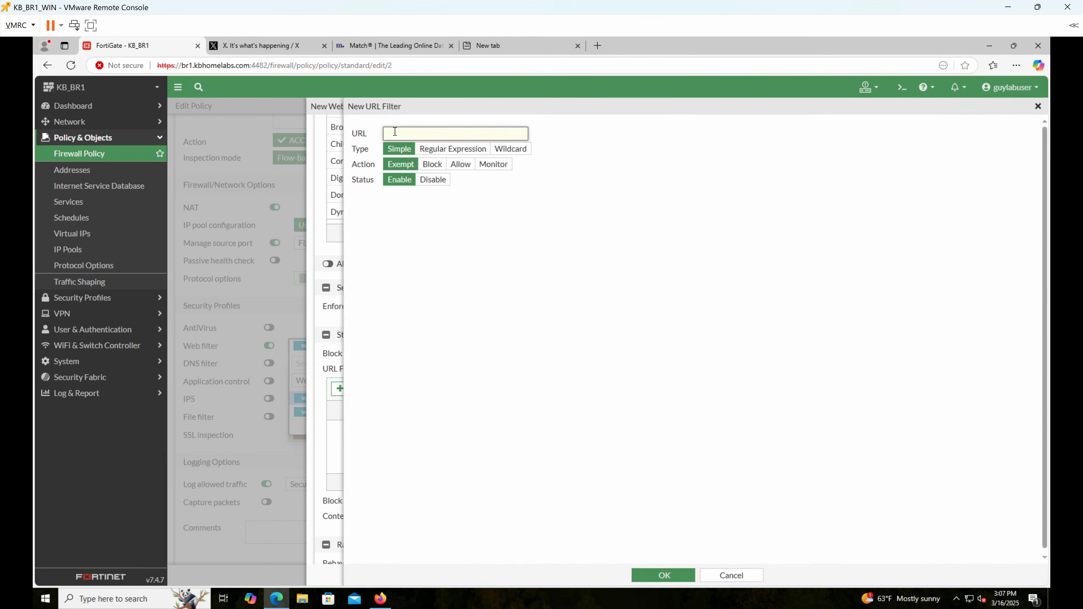
pyautogui.write('*')
pyautogui.click(486, 137)
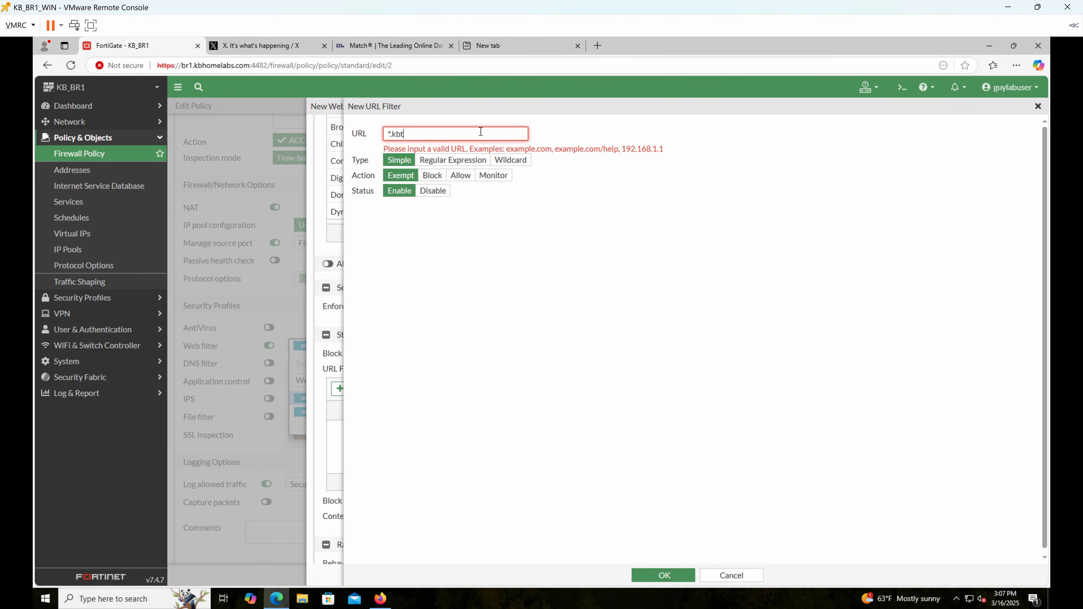
pyautogui.write('.kbtrainings.com')
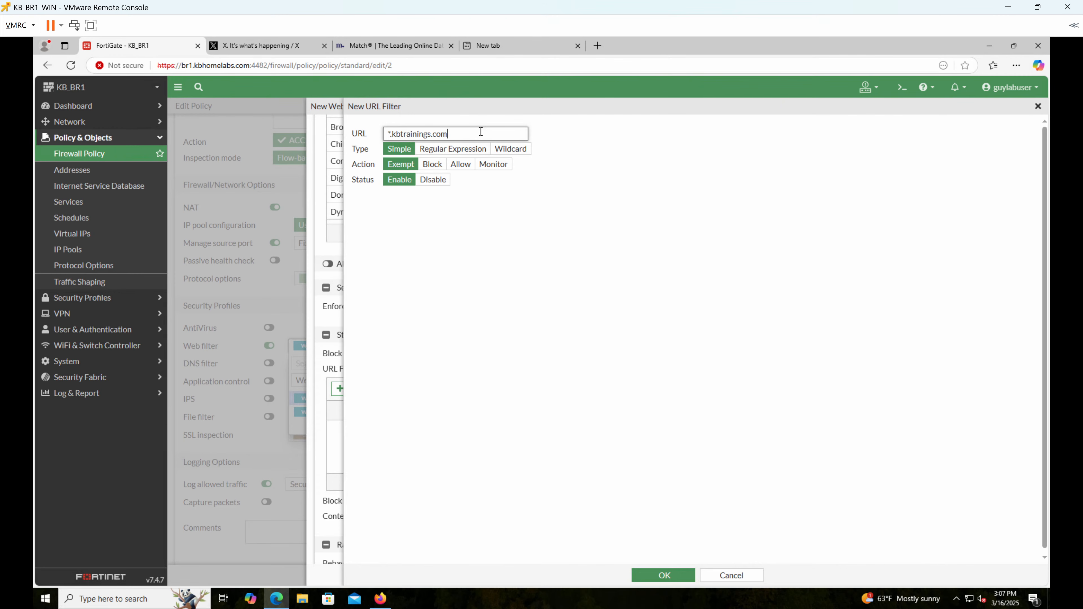
pyautogui.click(510, 150)
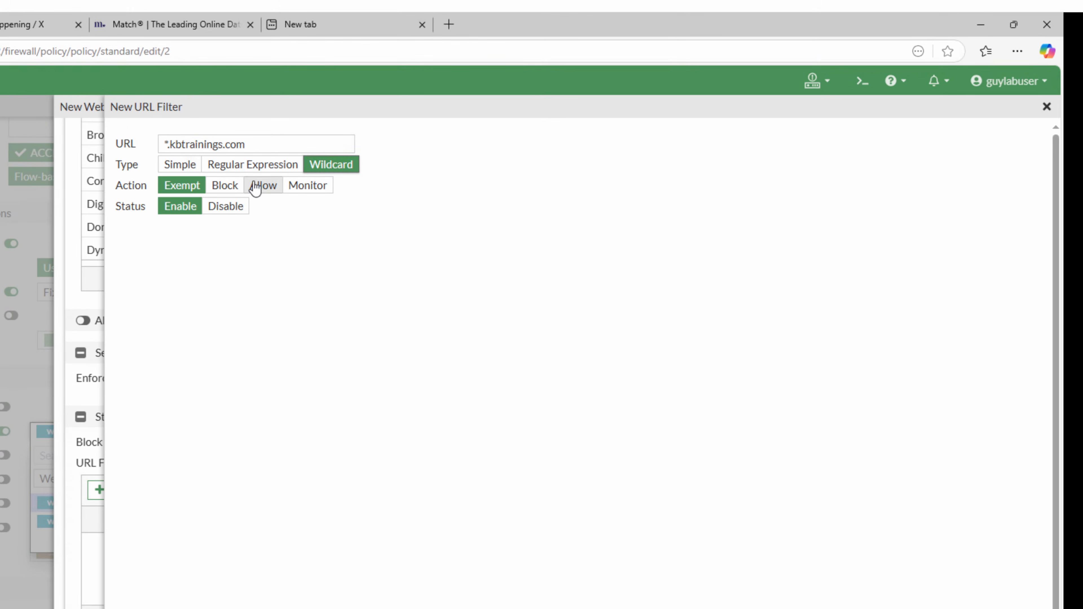
pyautogui.click(223, 192)
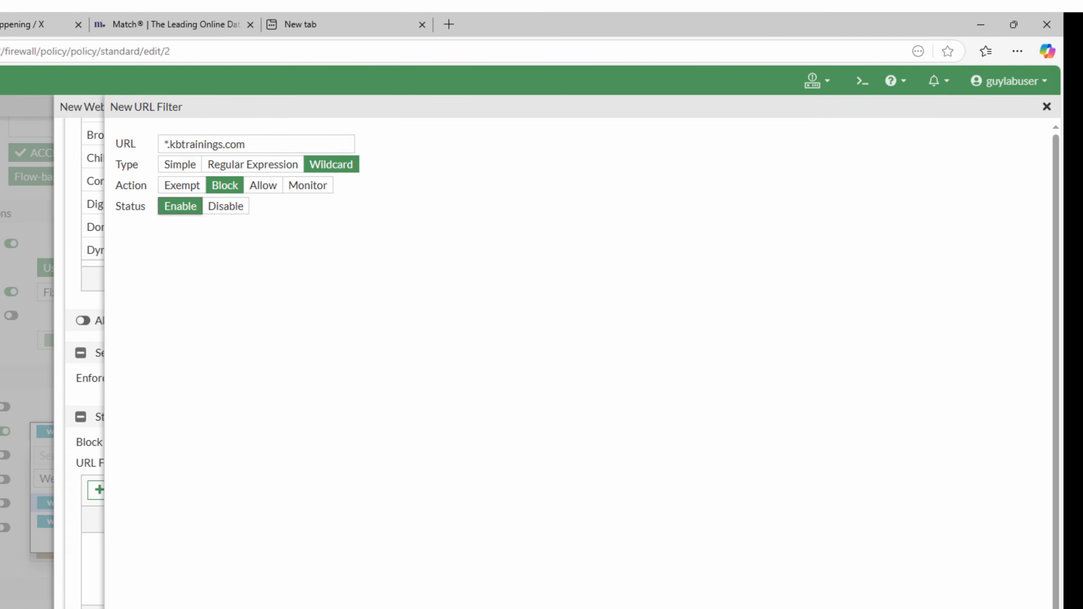
pyautogui.press('Return')
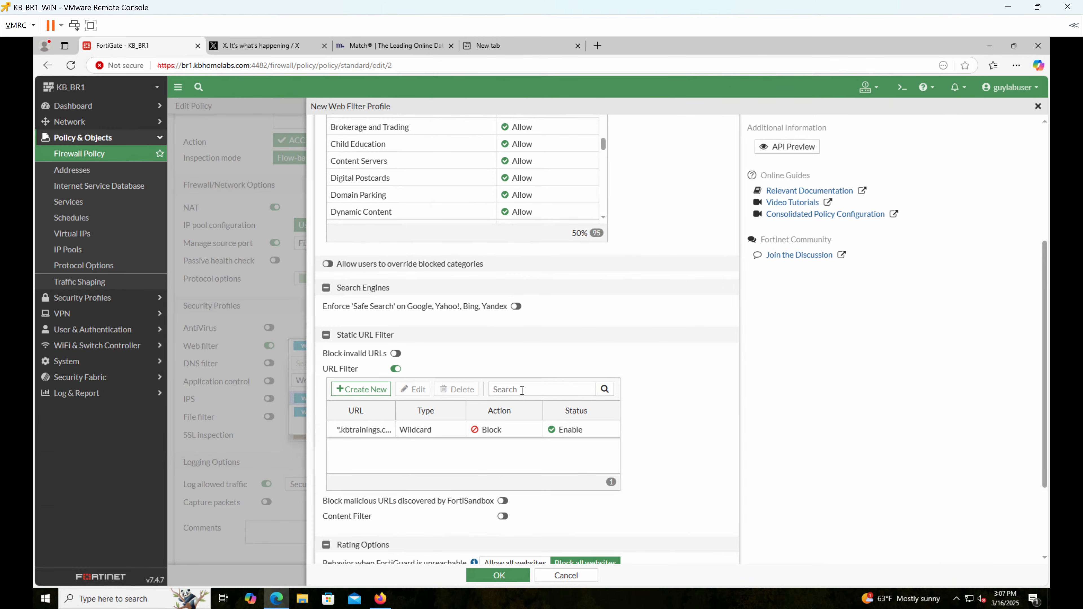
# Step: Enable blocking of invalid URLs and of malicious URLs discovered by FortiSandbox, and allow all websites when FortiGuard is unreachable
pyautogui.scroll(-3, 466, 527)
pyautogui.scroll(-1, 623, 427)
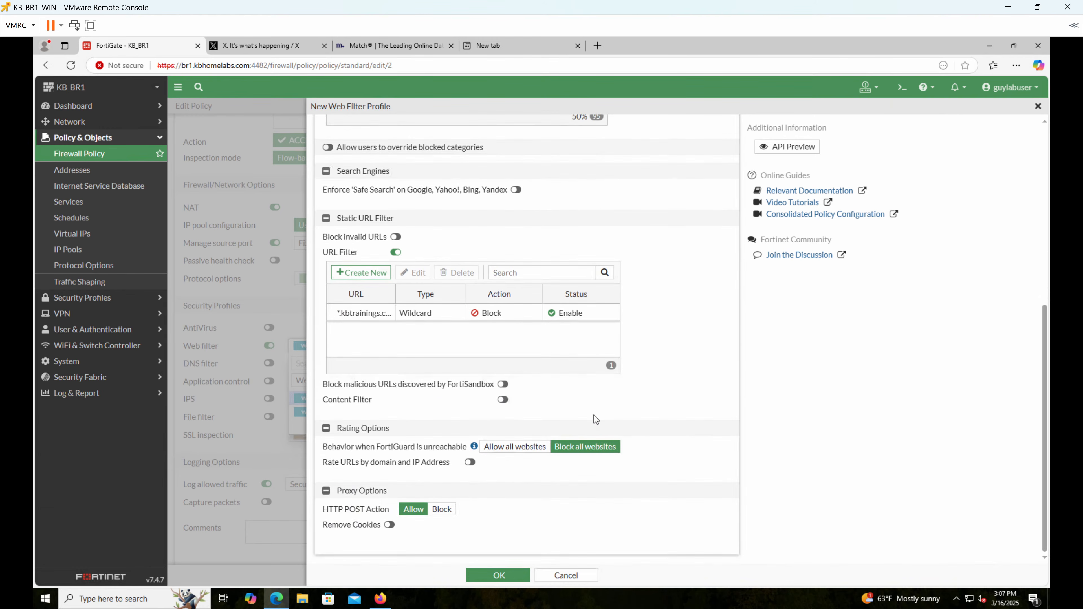
pyautogui.click(393, 238)
pyautogui.click(503, 385)
pyautogui.click(503, 400)
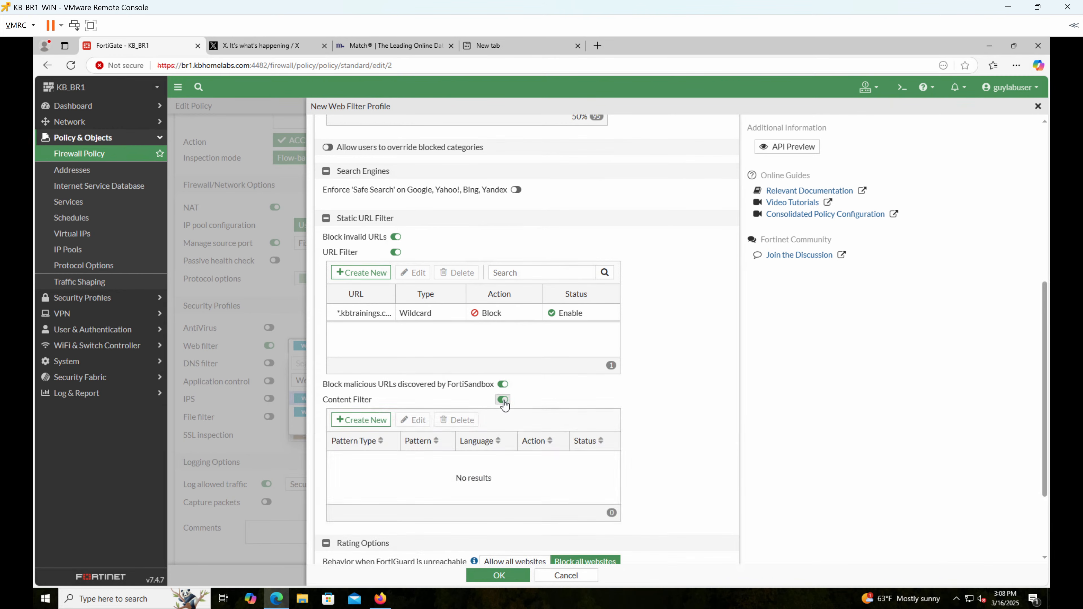
pyautogui.click(503, 401)
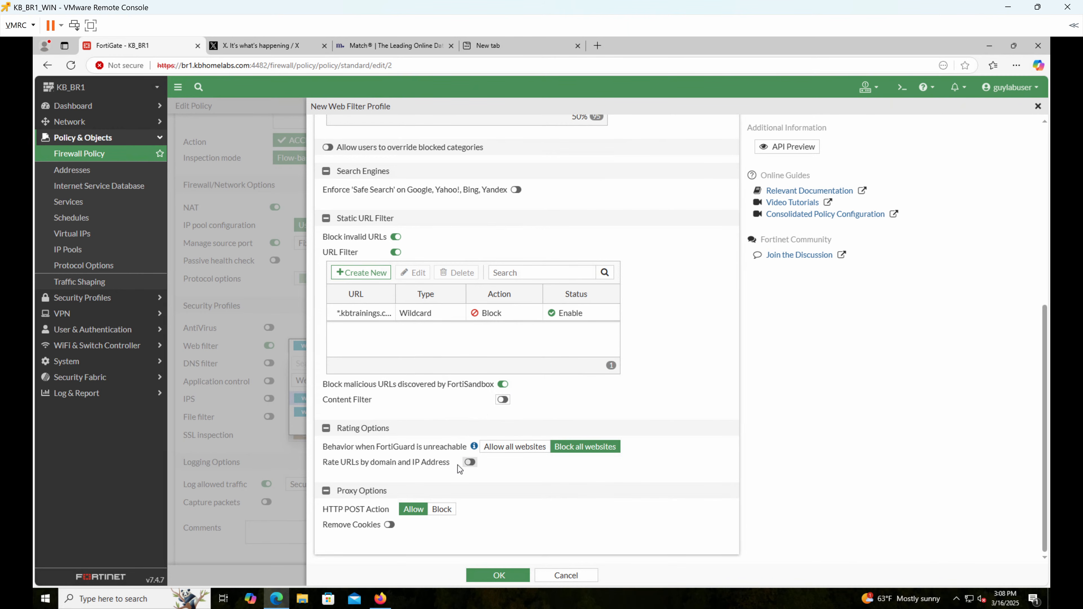
pyautogui.click(498, 451)
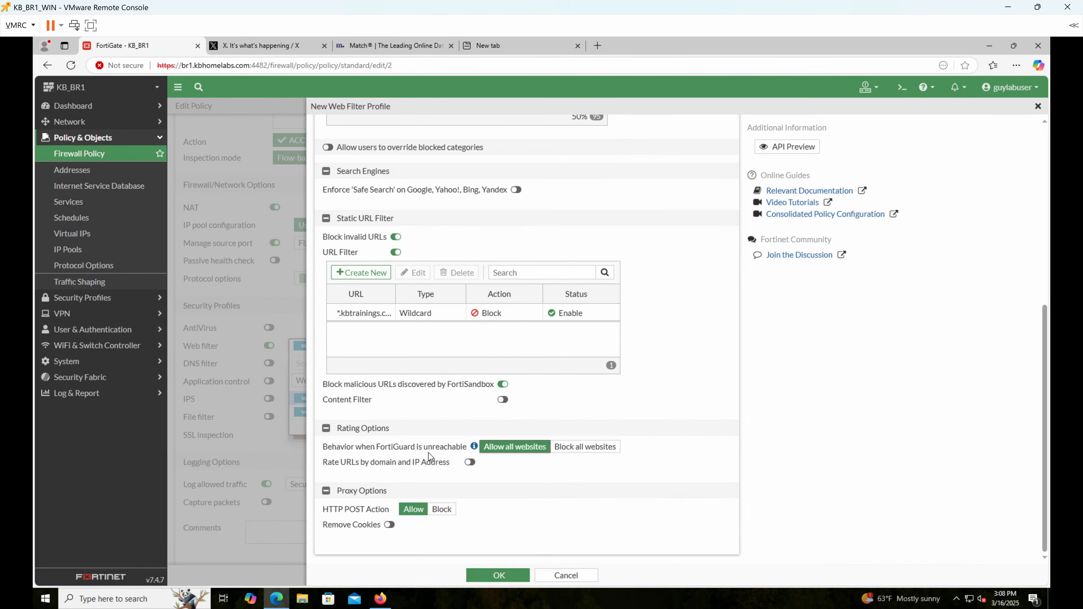
# Step: Open the system's FortiGuard page in a duplicate browser tab and examine the Web Filter rating server's status
pyautogui.rightClick(114, 47)
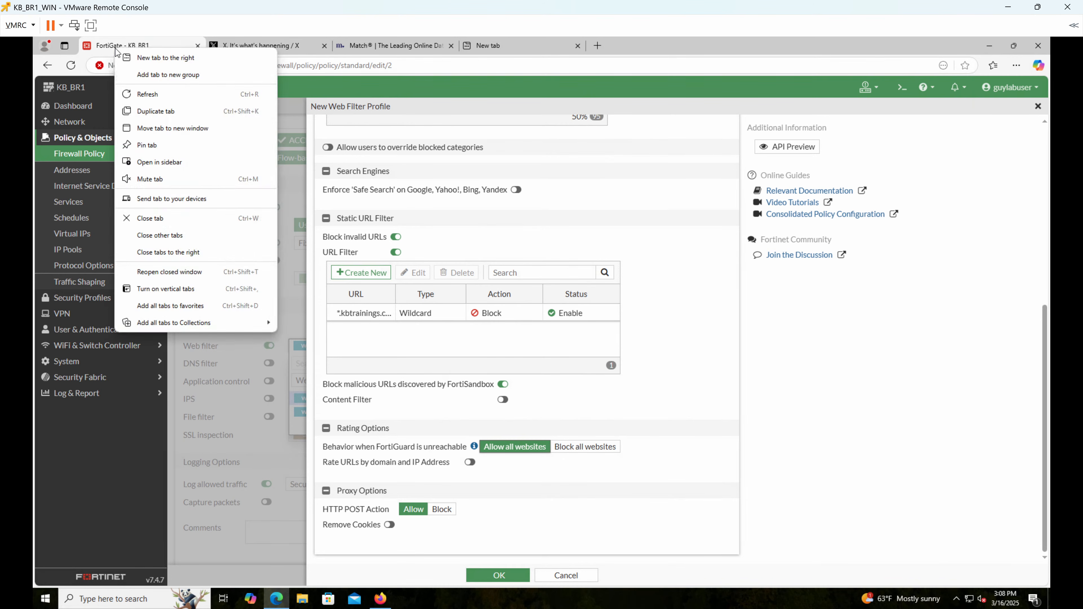
pyautogui.click(145, 111)
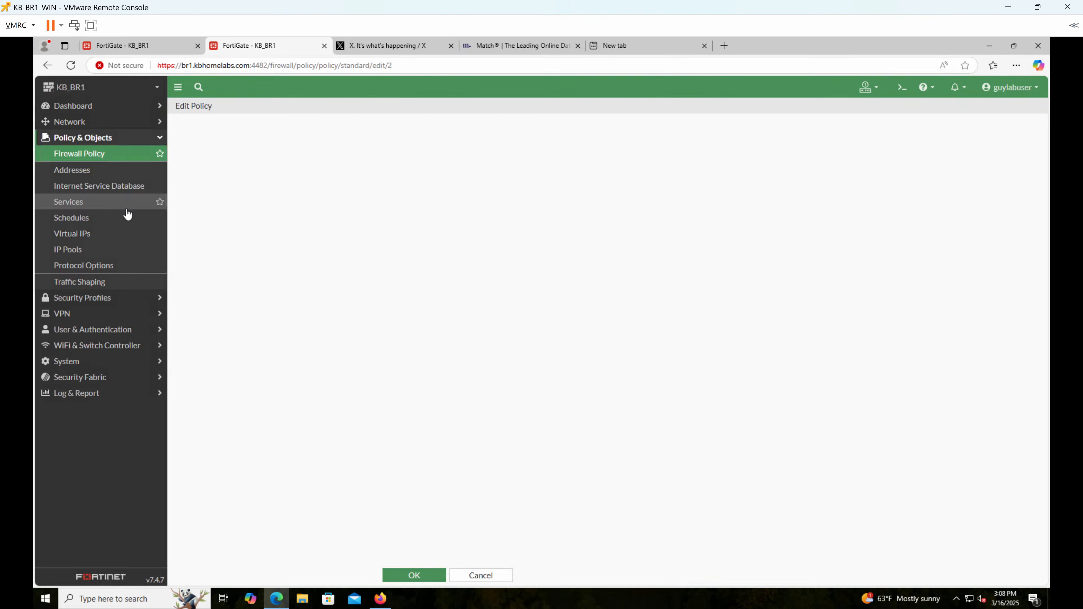
pyautogui.click(72, 365)
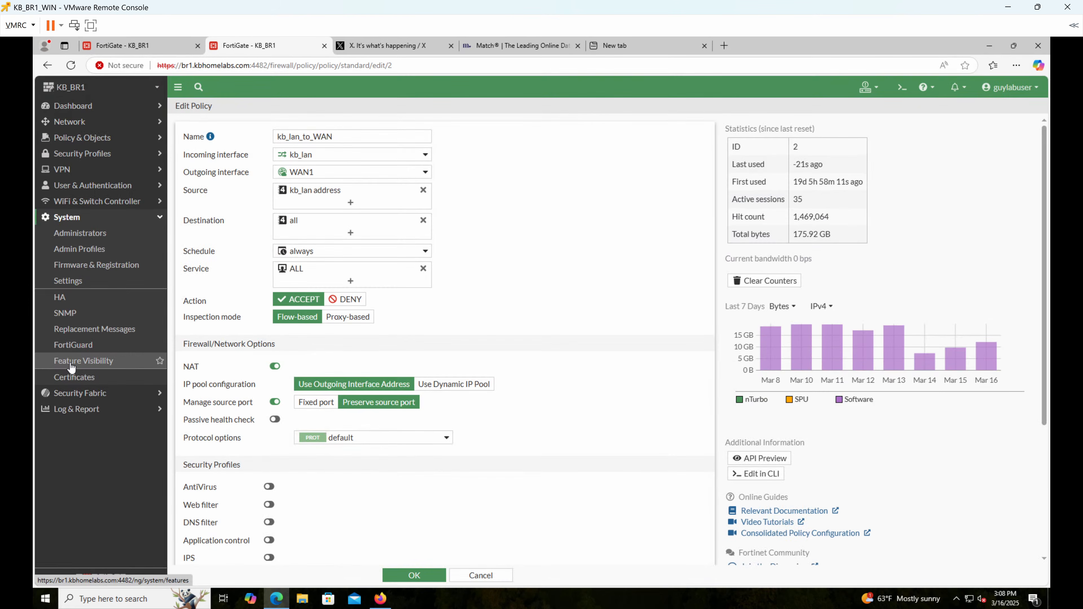
pyautogui.click(85, 346)
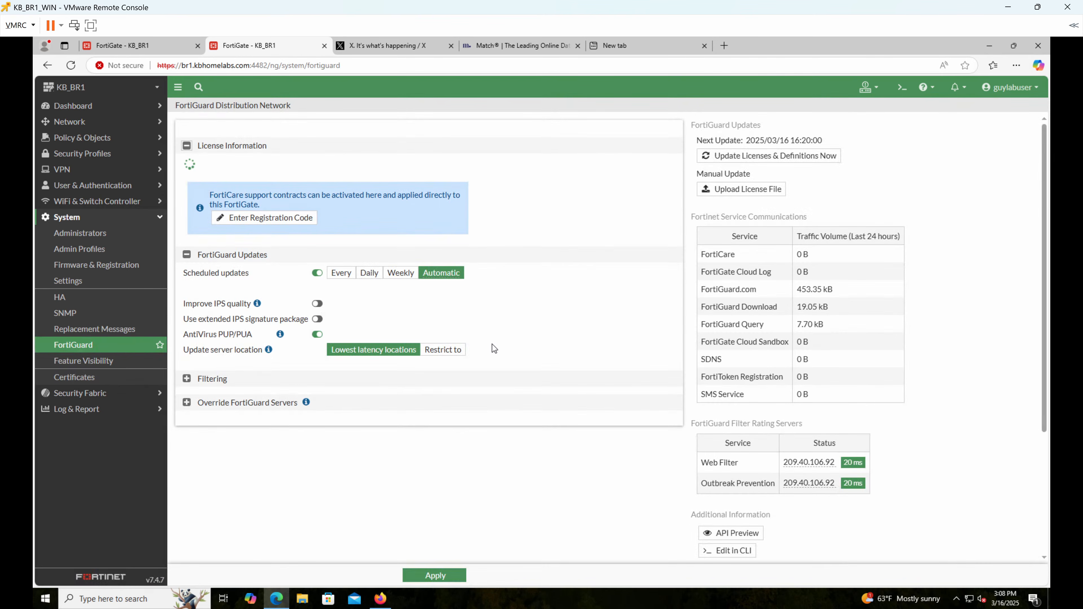
pyautogui.scroll(-4, 494, 349)
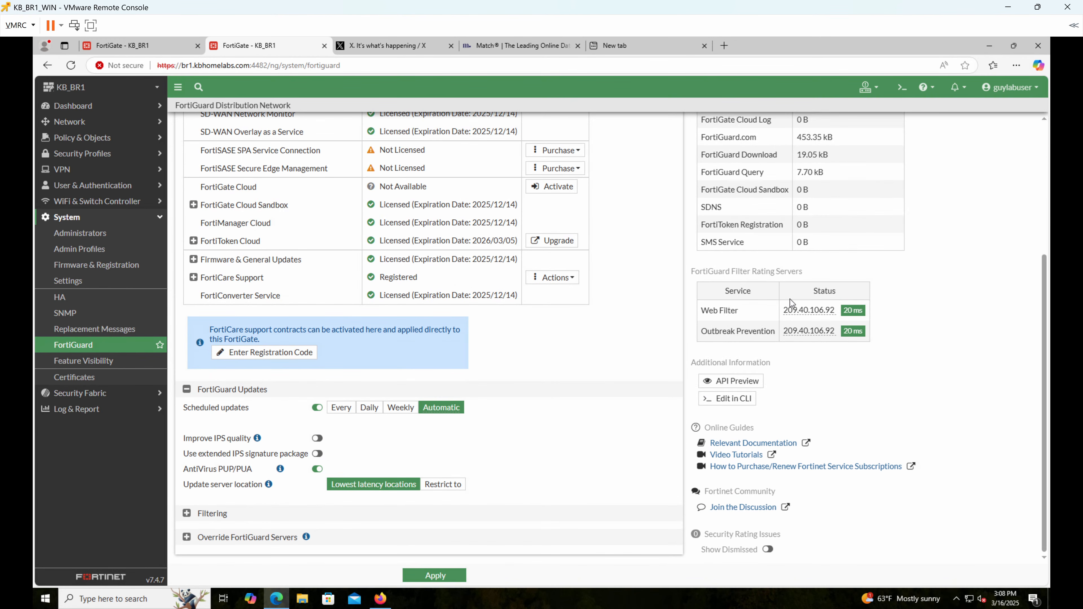
pyautogui.moveTo(789, 310); pyautogui.dragTo(830, 311)
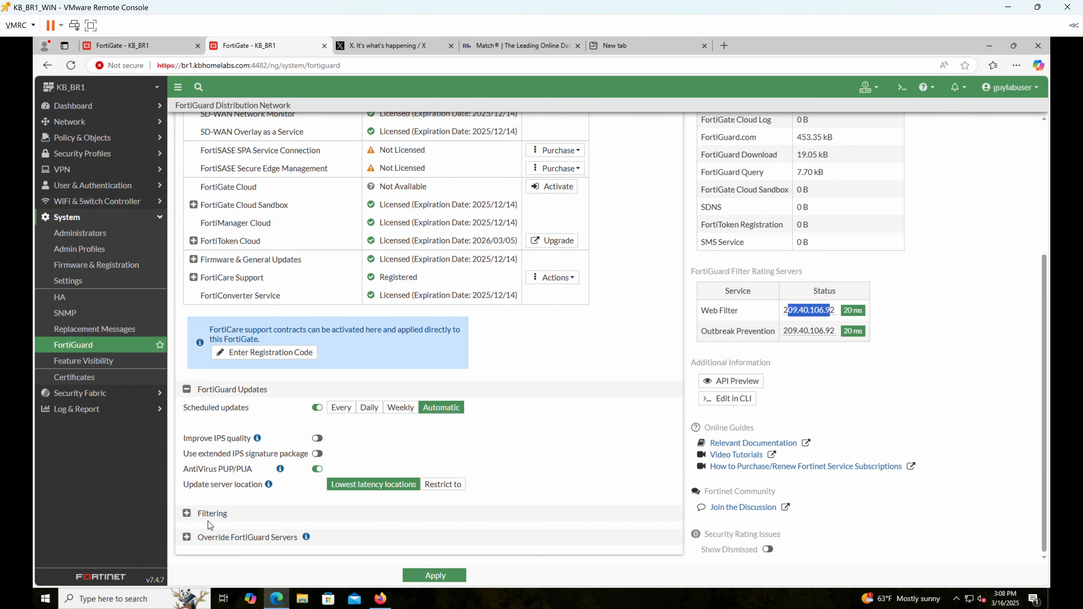
# Step: Examine the FortiGuard filtering settings and the Web Filtering and Anti-Spam availability, and dismiss the connectivity test
pyautogui.click(188, 514)
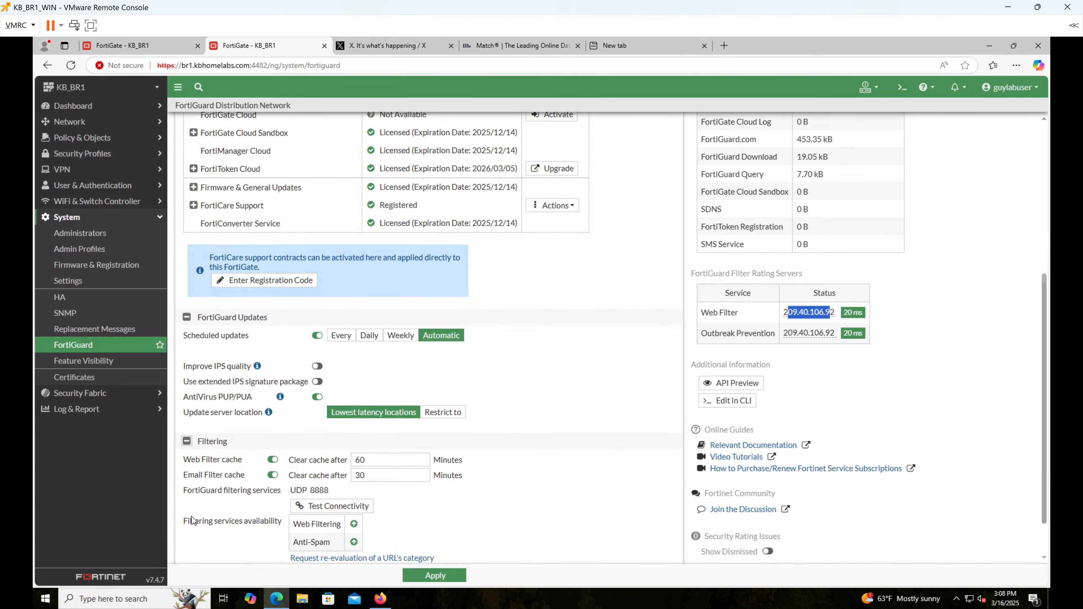
pyautogui.doubleClick(326, 474)
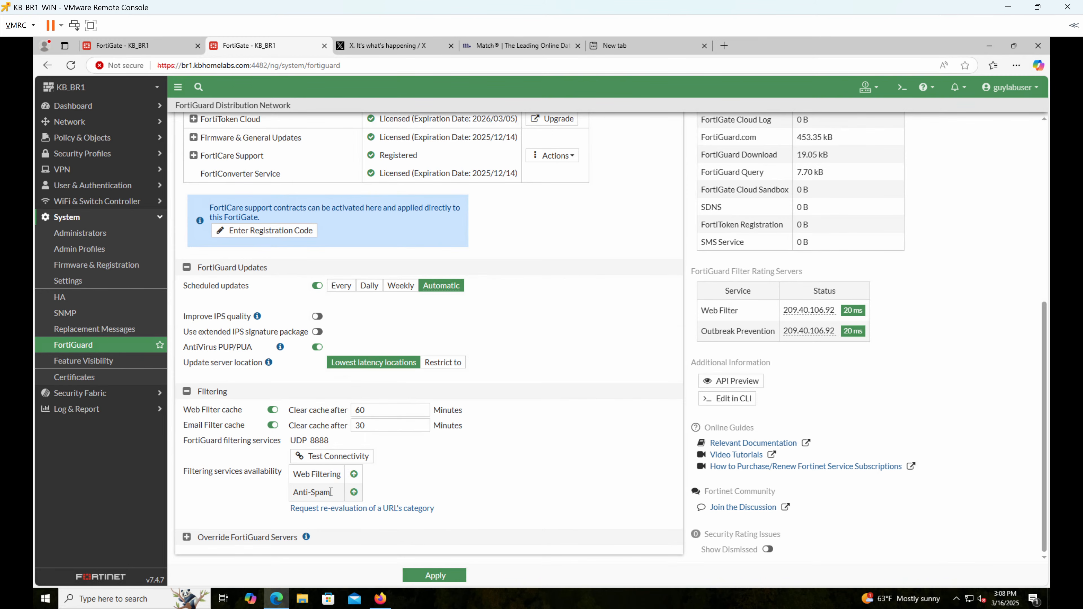
pyautogui.doubleClick(327, 493)
pyautogui.click(318, 472)
pyautogui.doubleClick(322, 474)
pyautogui.click(311, 458)
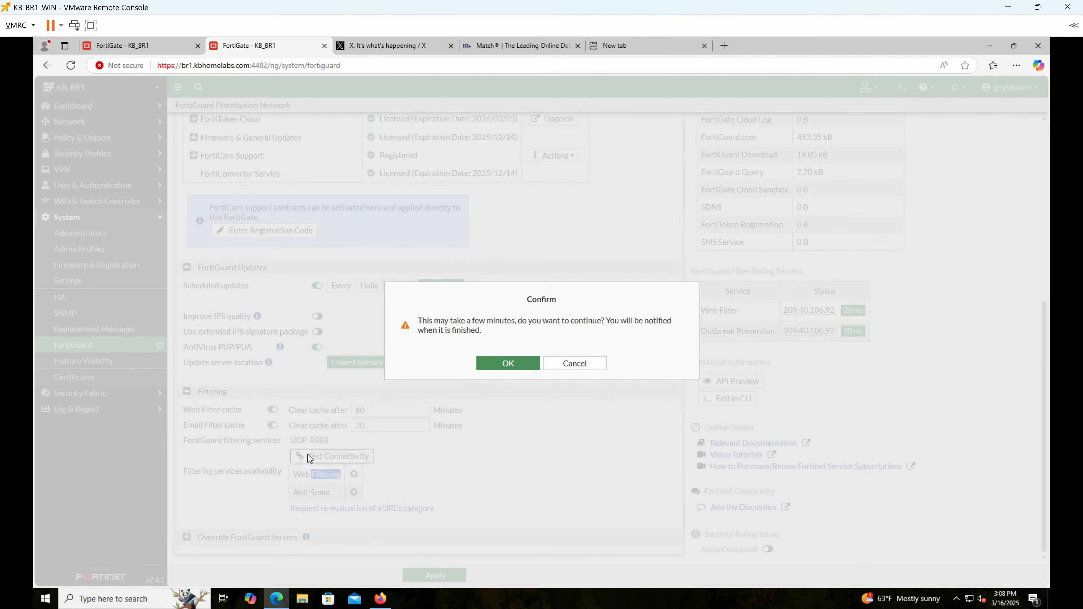
pyautogui.click(562, 366)
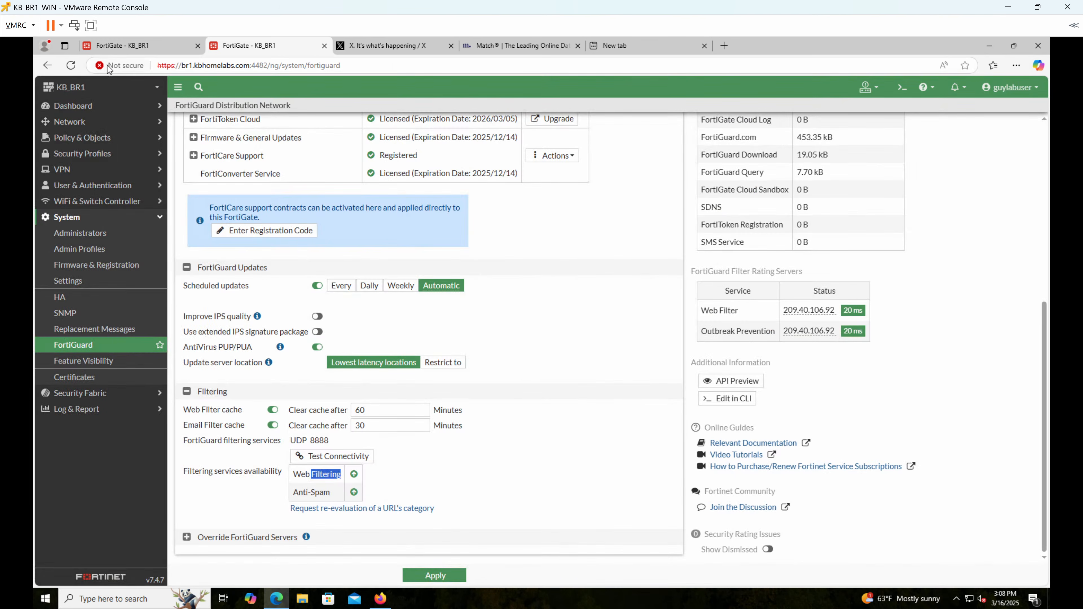
# Step: Return to the policy being edited, save the new web filter profile, select kb_web_filter for kb_lan_to_WAN and save the policy
pyautogui.click(119, 46)
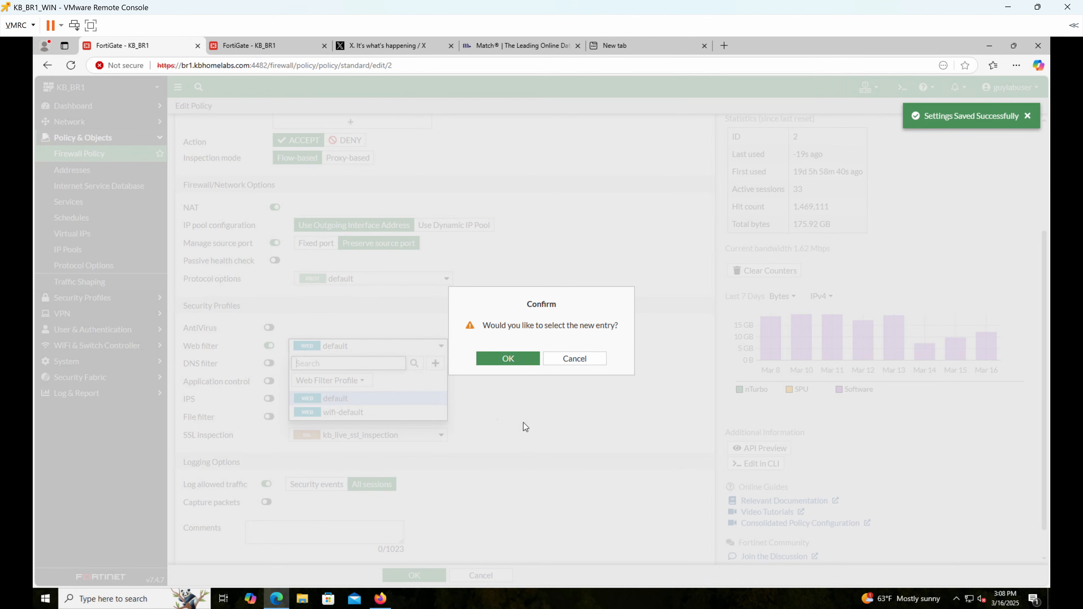
pyautogui.click(518, 357)
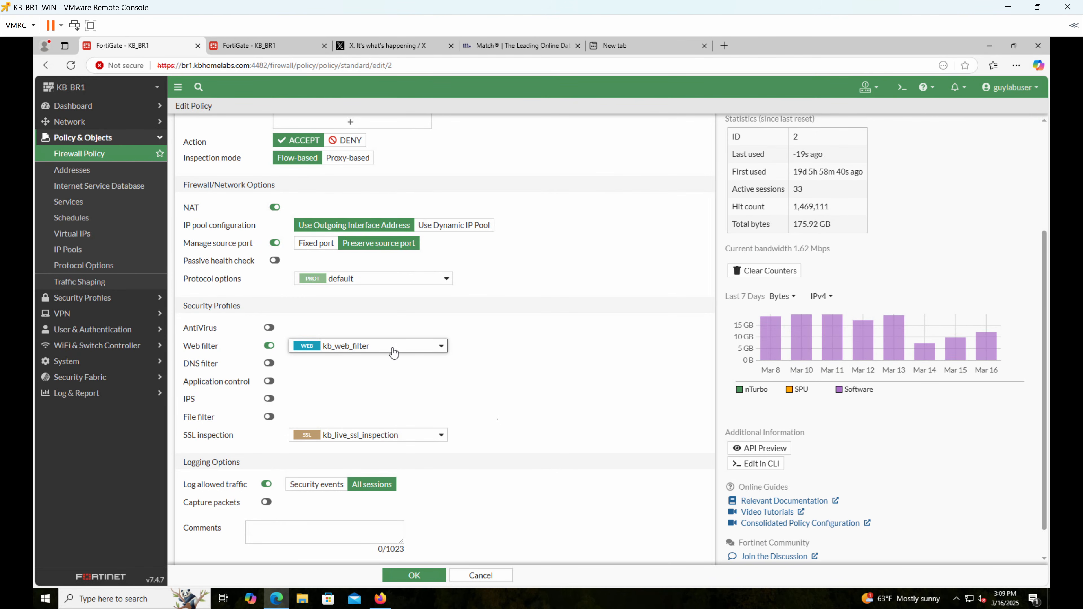
pyautogui.scroll(4, 463, 295)
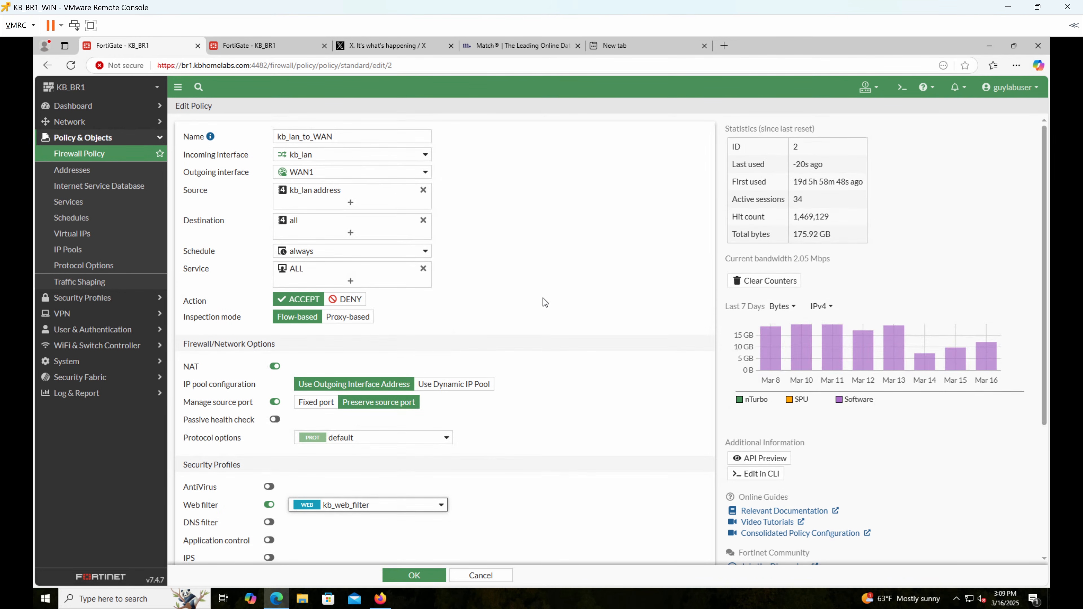
pyautogui.scroll(-4, 546, 315)
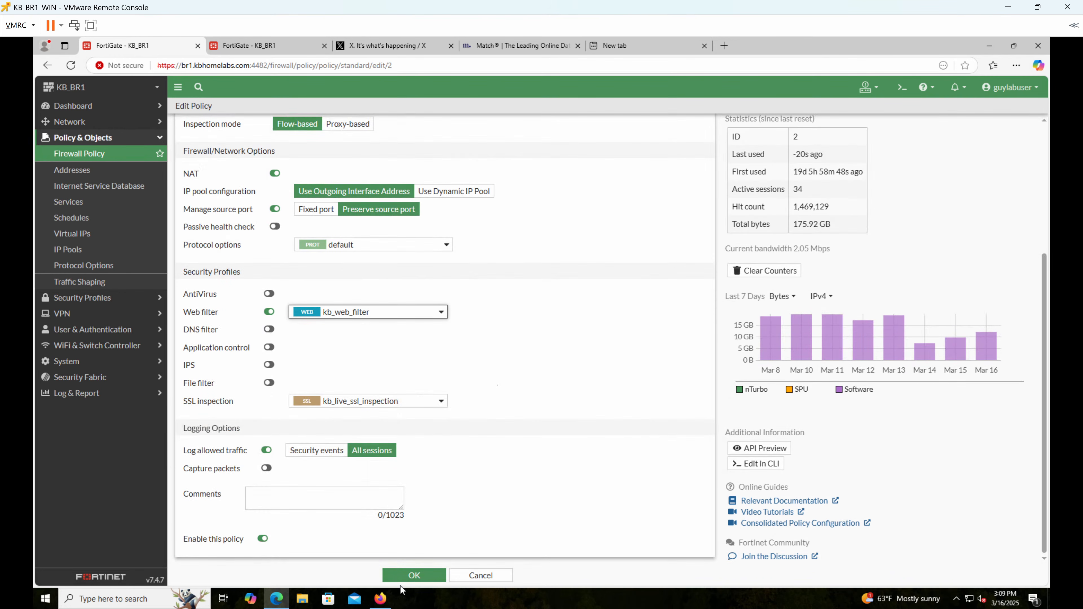
pyautogui.click(409, 579)
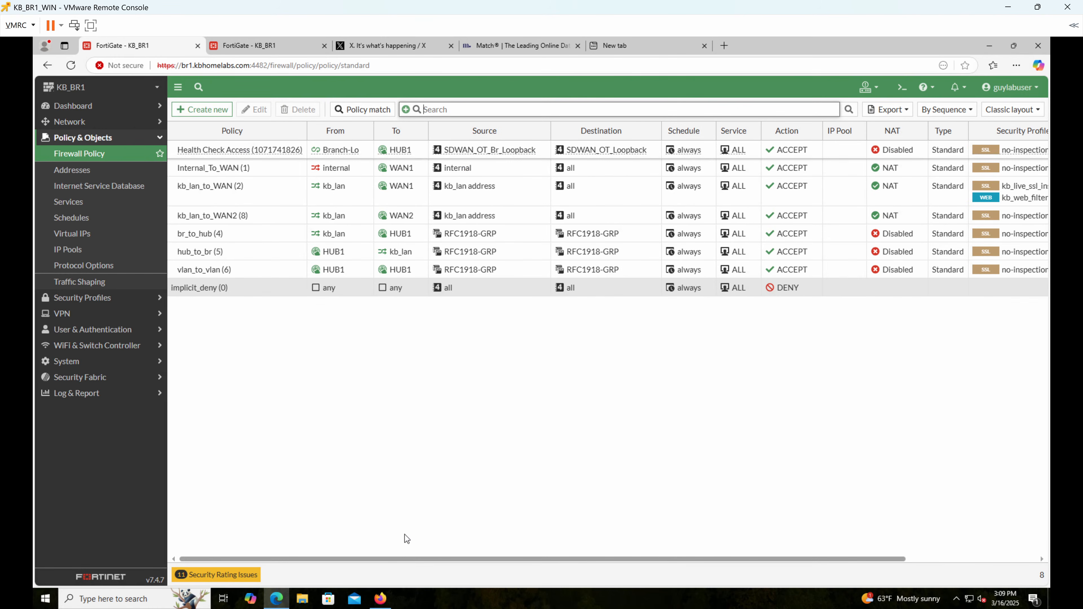
# Step: Reopen the kb_lan_to_WAN policy to check its assigned security profiles and return to the firewall policy list
pyautogui.doubleClick(259, 187)
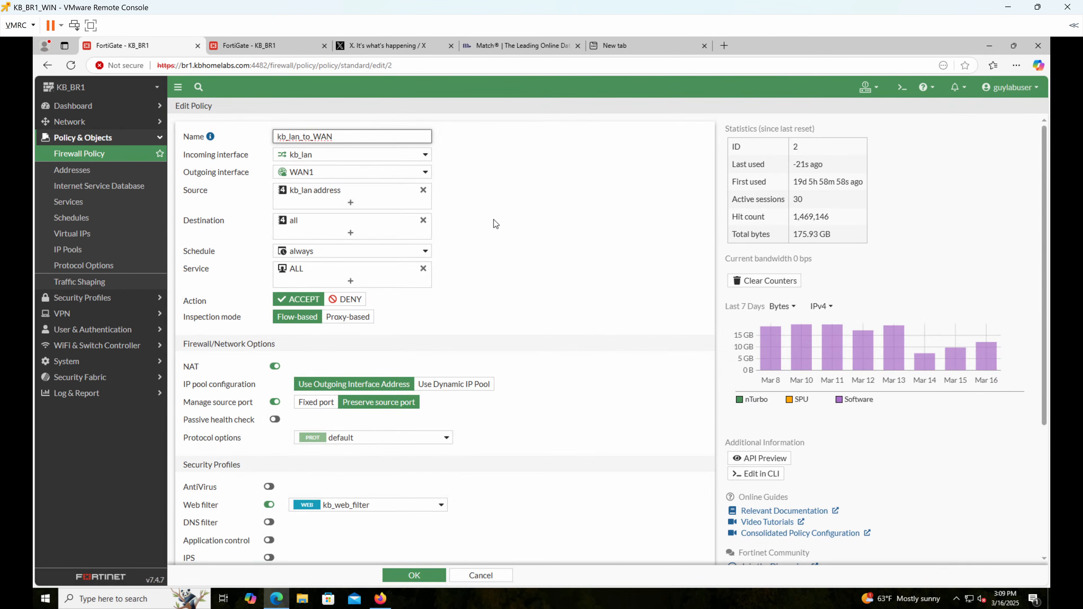
pyautogui.scroll(-3, 375, 412)
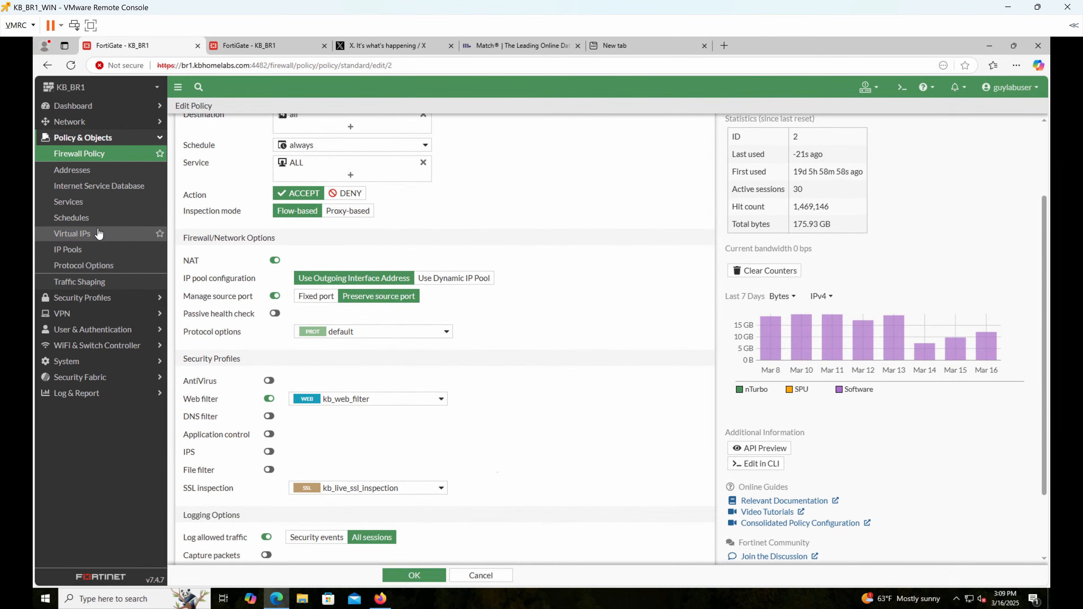
pyautogui.click(112, 155)
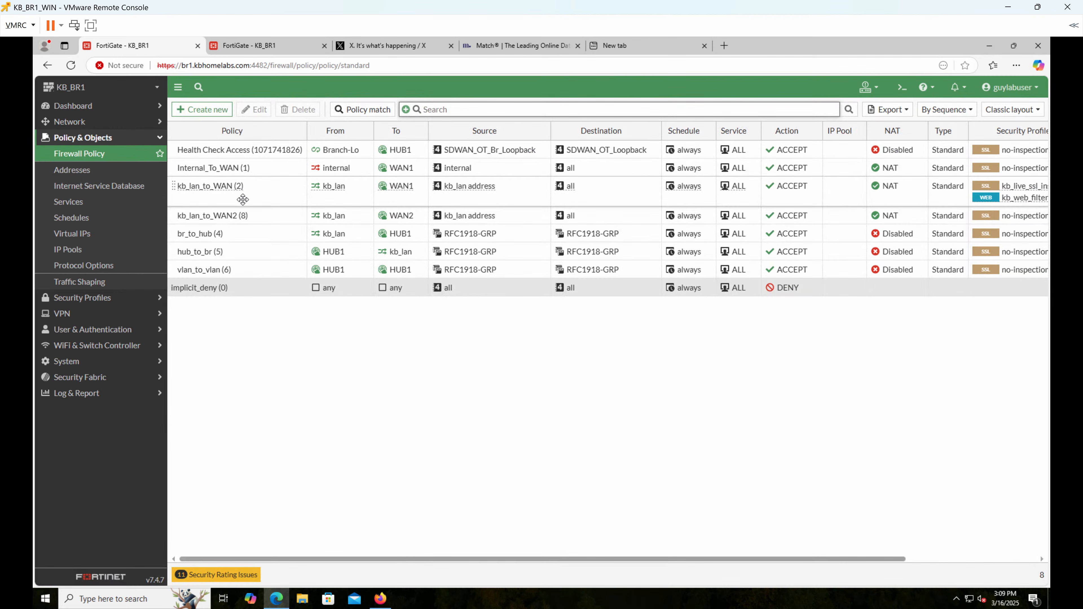
# Step: Assign the kb_web_filter web filter and kb_live_ssl_inspection SSL inspection profiles to the kb_lan_to_WAN2 policy and save it
pyautogui.doubleClick(252, 215)
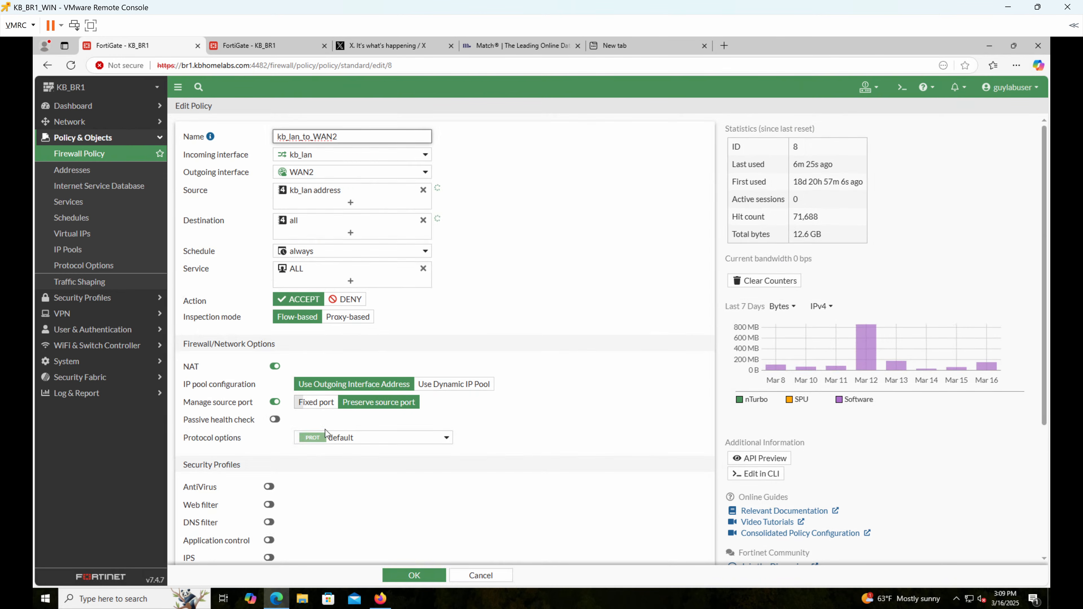
pyautogui.scroll(-3, 273, 299)
pyautogui.click(268, 344)
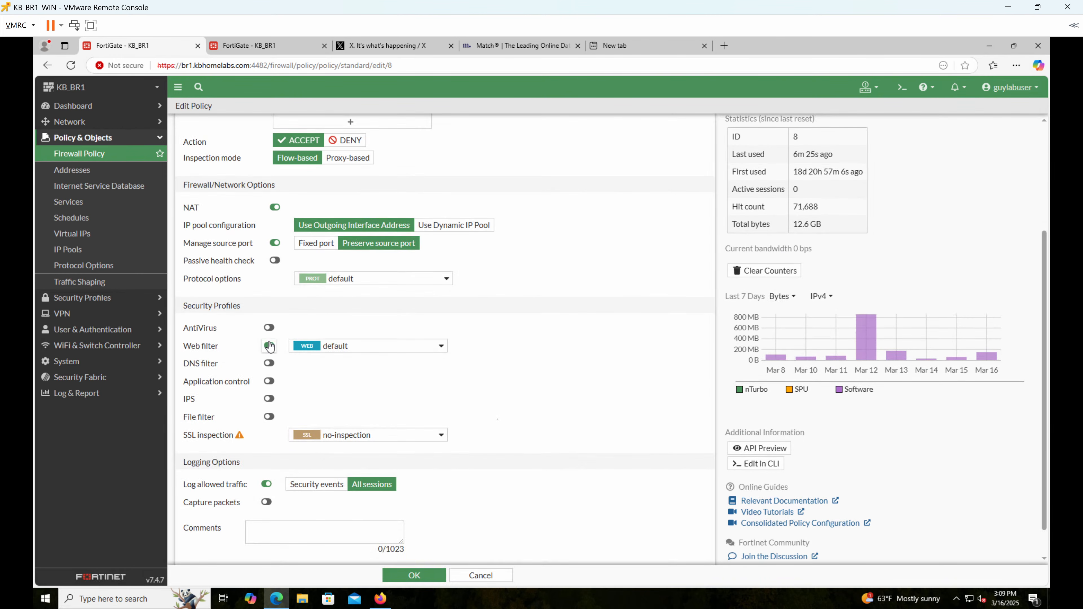
pyautogui.click(308, 348)
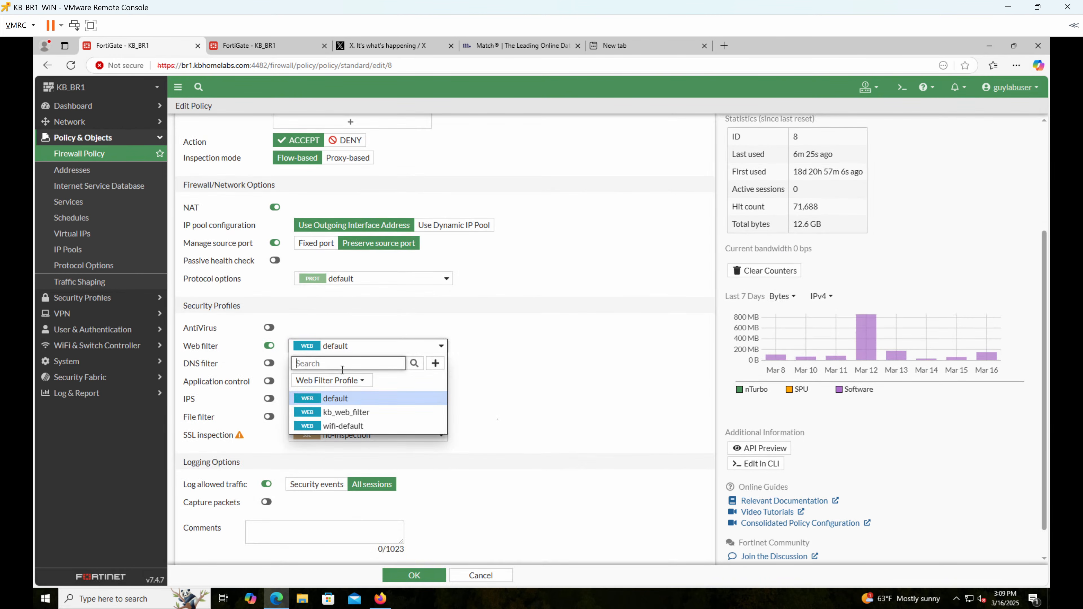
pyautogui.click(343, 412)
pyautogui.click(324, 443)
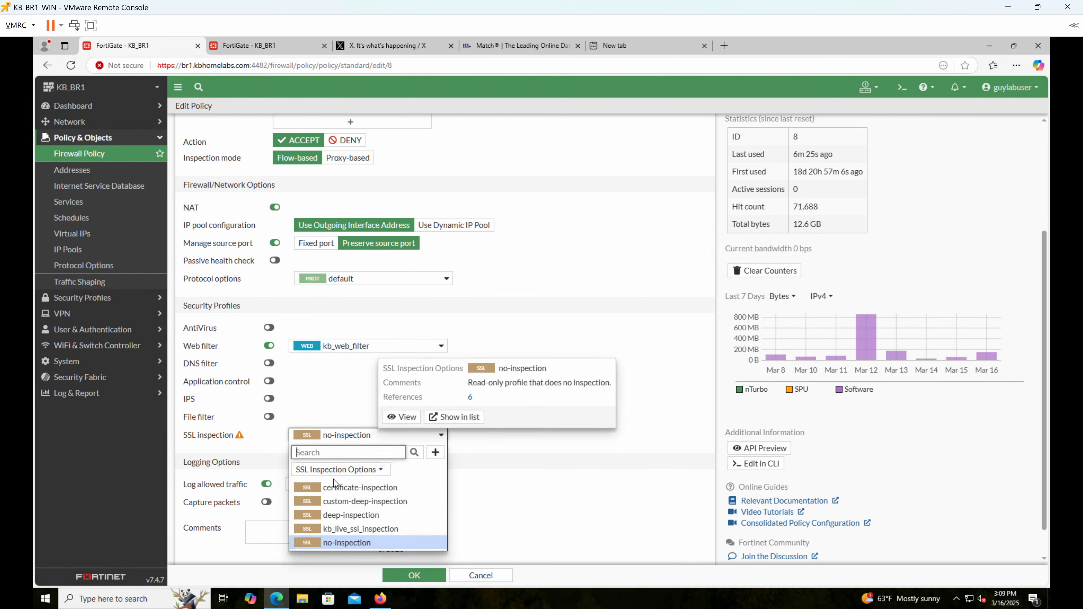
pyautogui.click(339, 528)
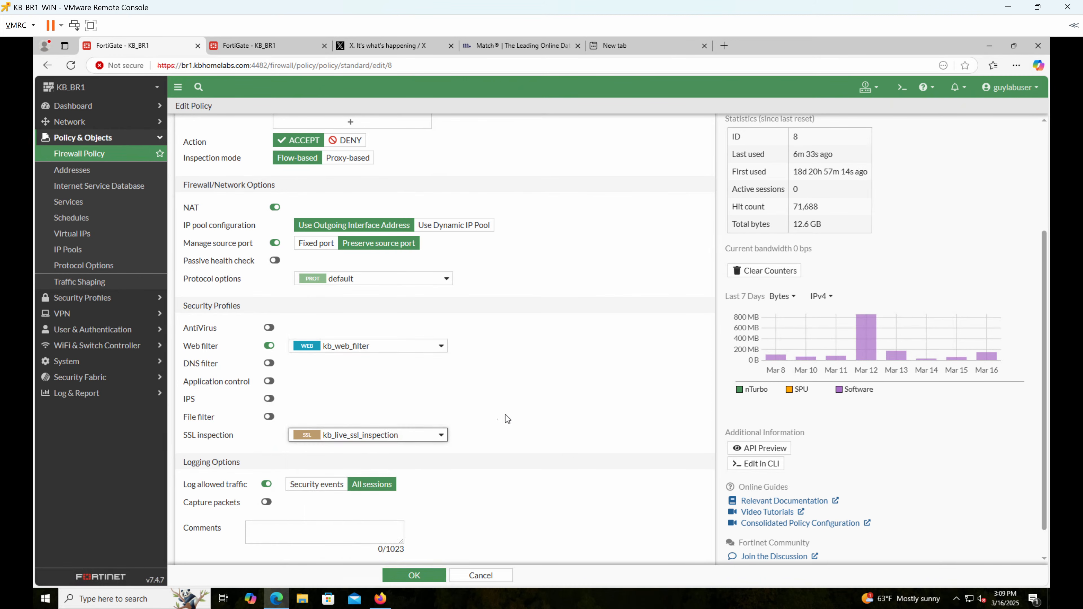
pyautogui.scroll(-1, 517, 406)
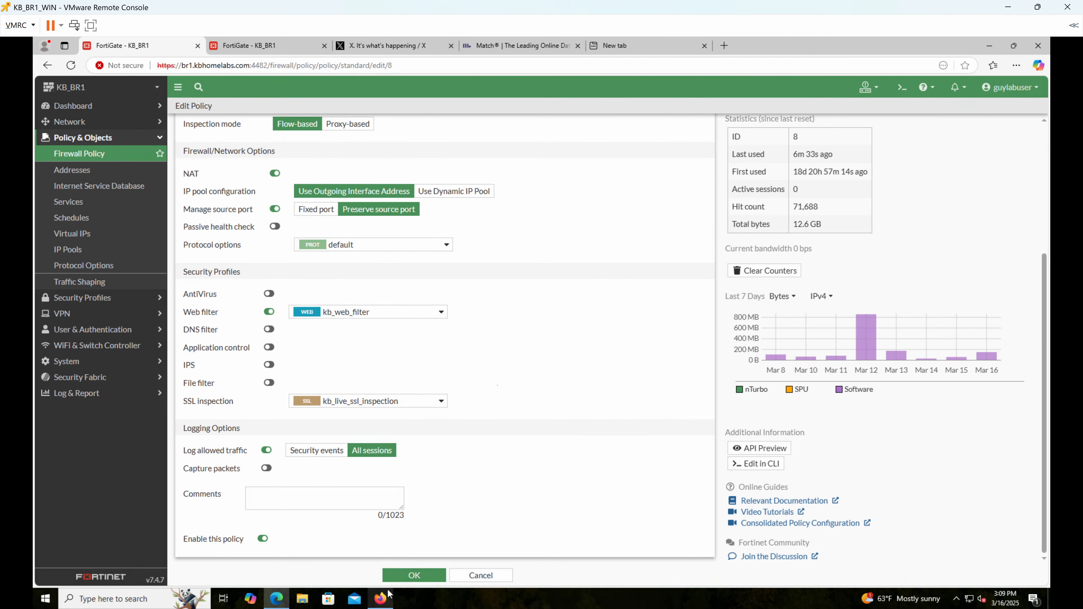
pyautogui.click(399, 575)
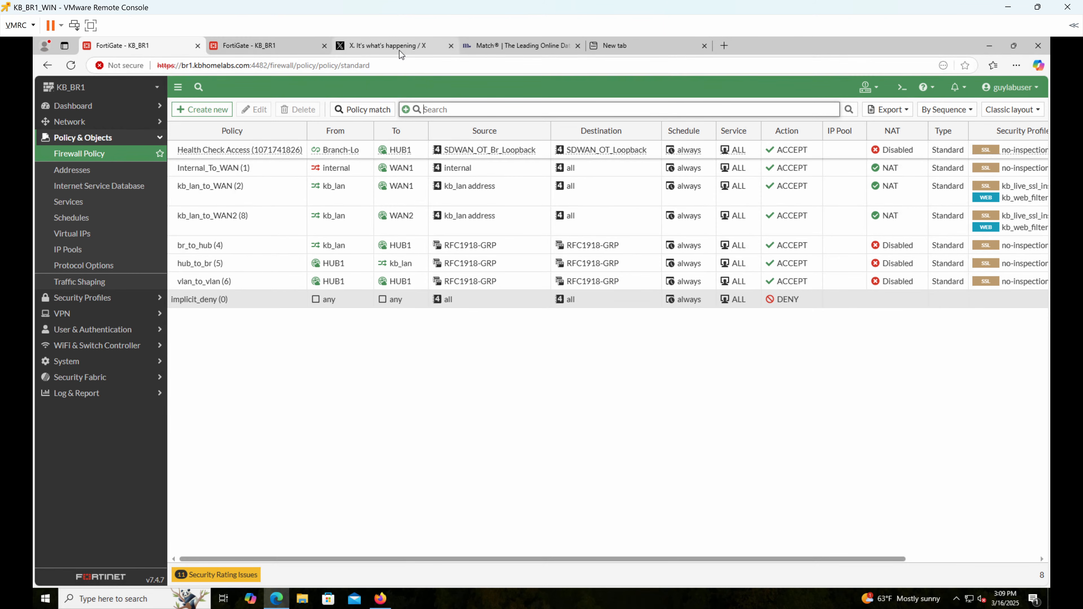
pyautogui.click(485, 48)
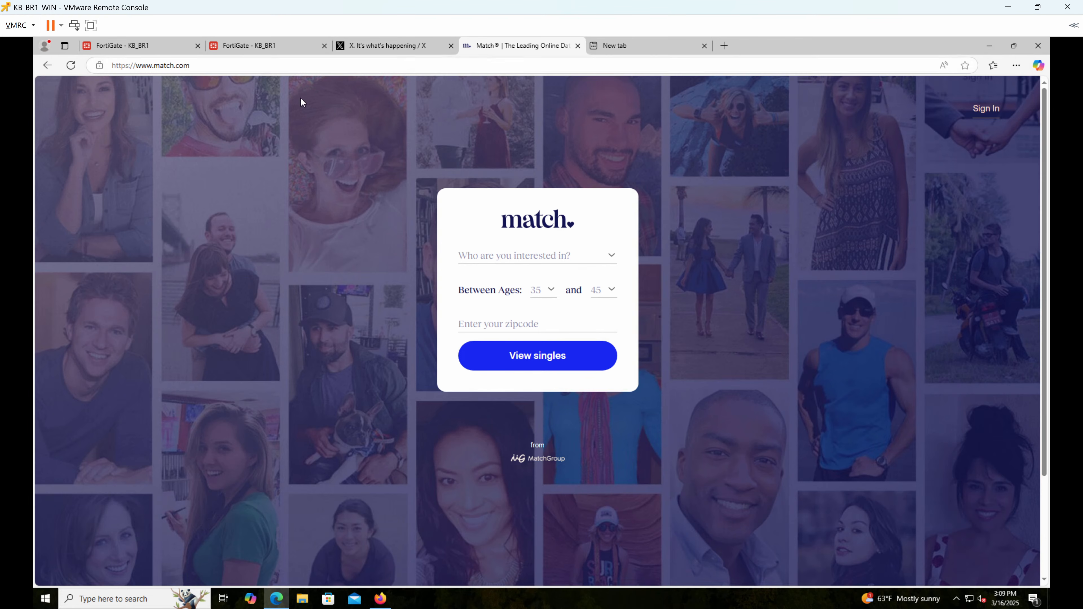
pyautogui.click(226, 65)
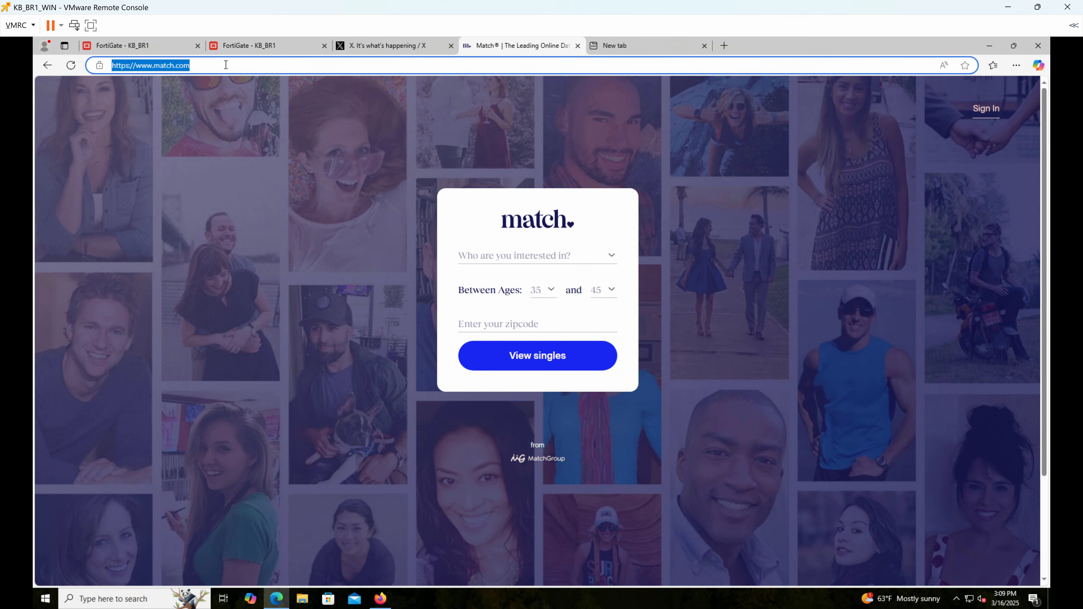
pyautogui.press('Return')
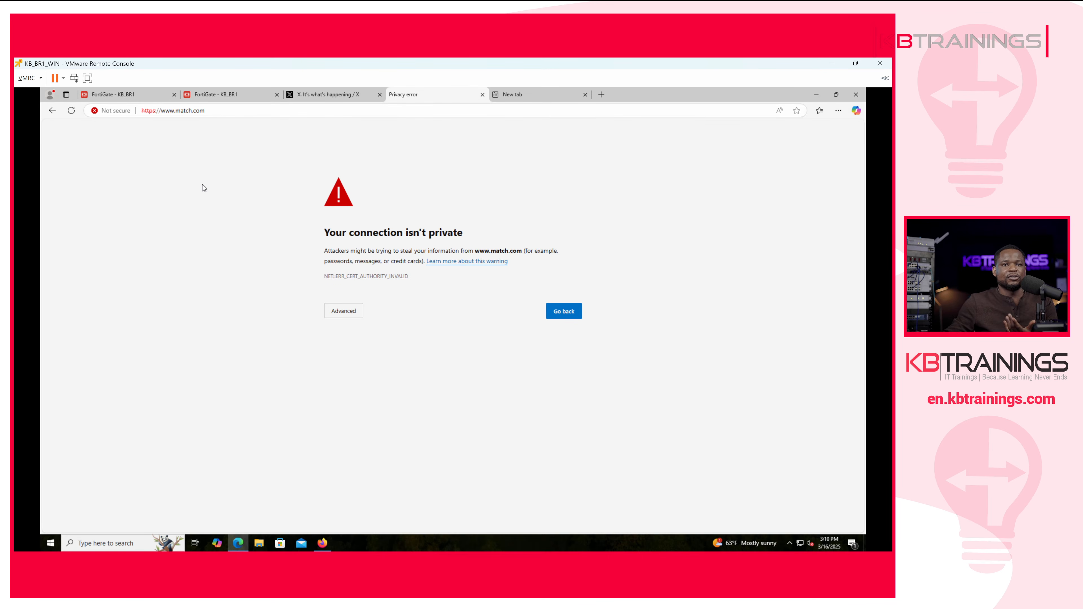
pyautogui.click(347, 315)
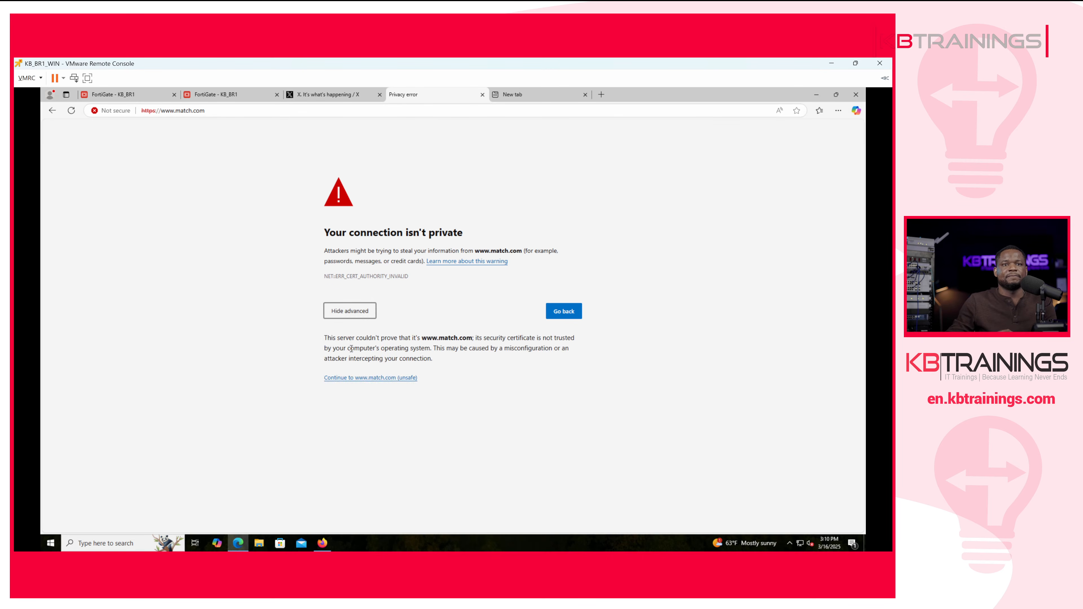
pyautogui.click(355, 378)
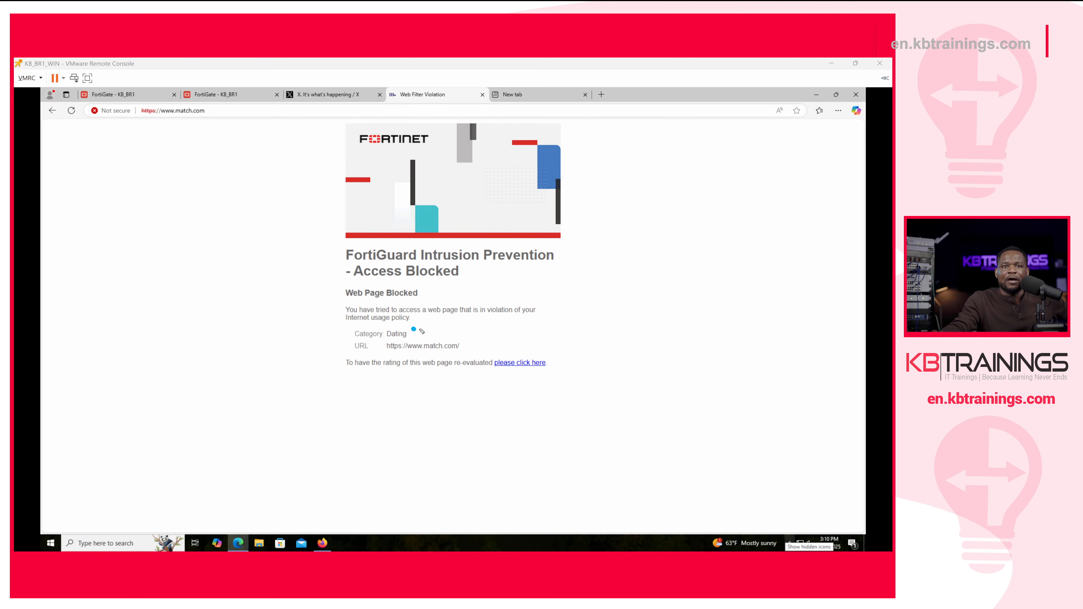
pyautogui.moveTo(413, 329)
pyautogui.mouseDown()
pyautogui.moveTo(529, 279)
pyautogui.moveTo(530, 301)
pyautogui.mouseUp()
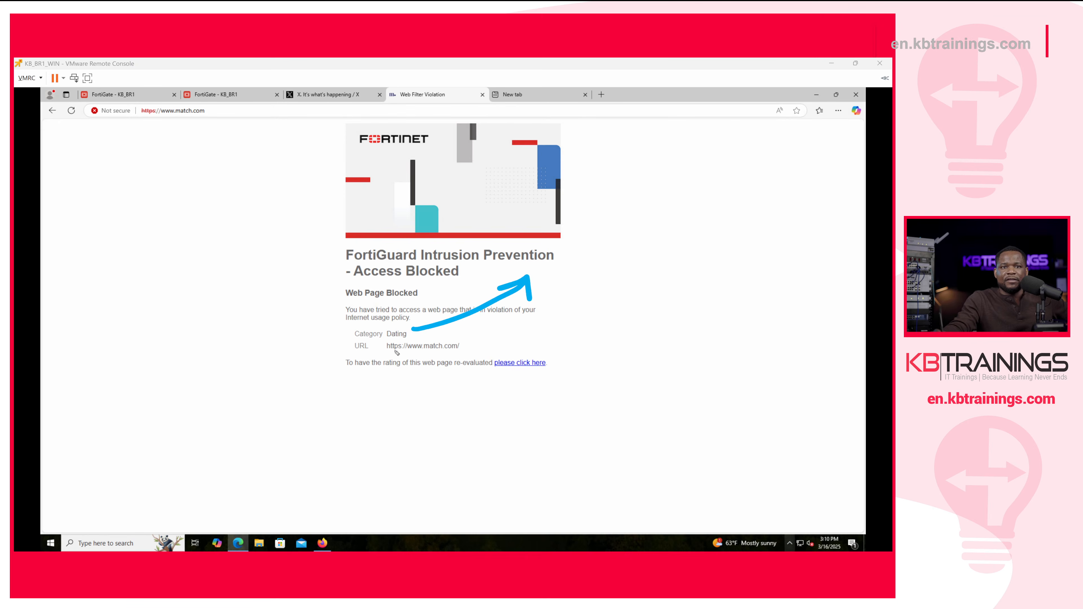
pyautogui.moveTo(386, 351)
pyautogui.mouseDown()
pyautogui.moveTo(438, 358)
pyautogui.moveTo(483, 347)
pyautogui.mouseUp()
pyautogui.moveTo(482, 336); pyautogui.dragTo(495, 347)
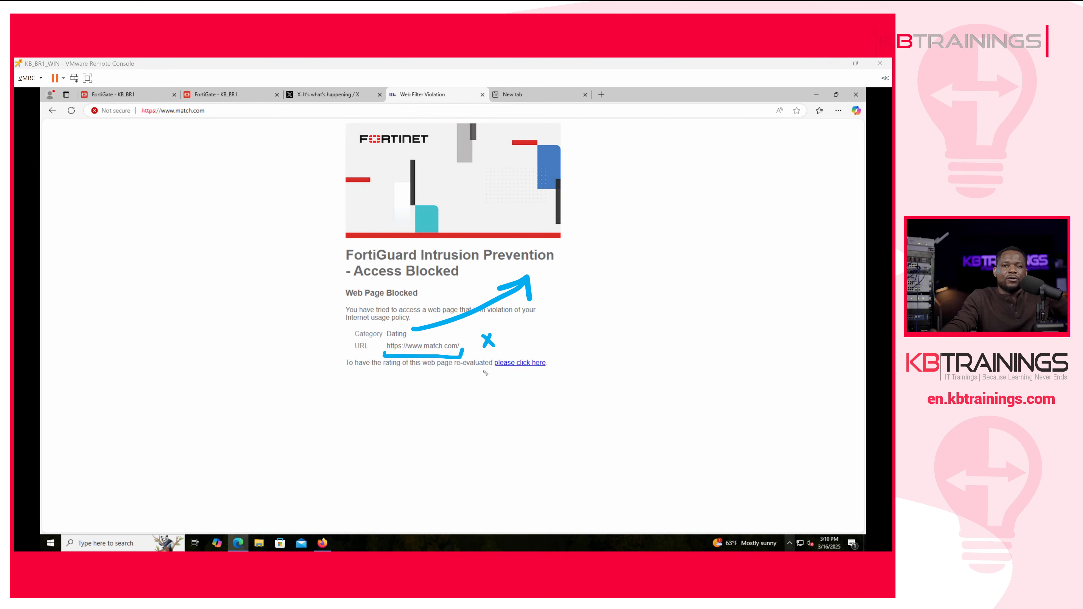
pyautogui.moveTo(493, 369); pyautogui.dragTo(548, 376)
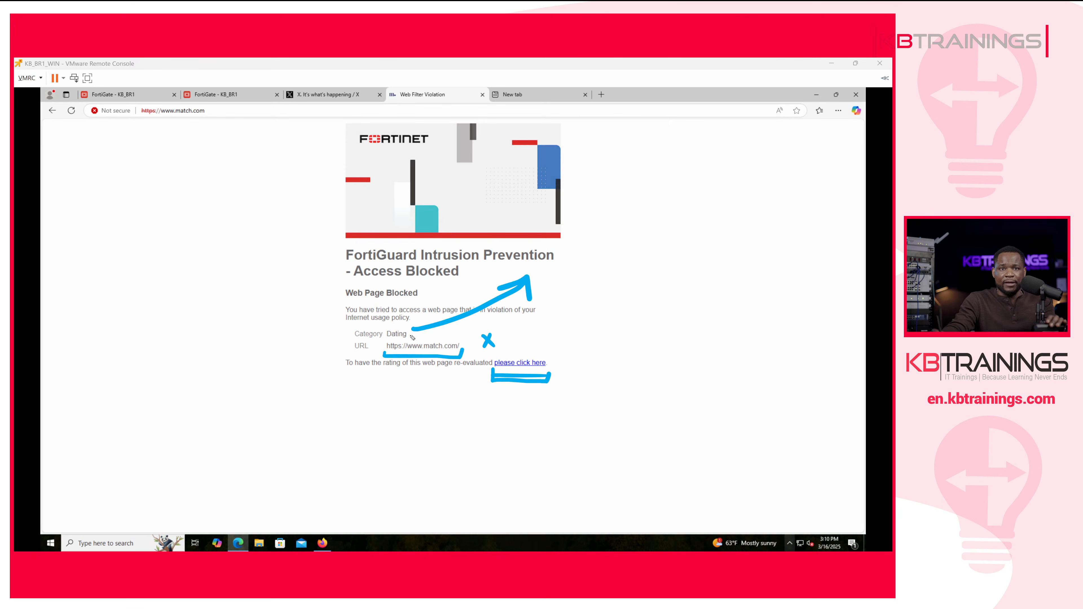
pyautogui.moveTo(324, 340); pyautogui.dragTo(347, 336)
pyautogui.moveTo(337, 332); pyautogui.dragTo(348, 354)
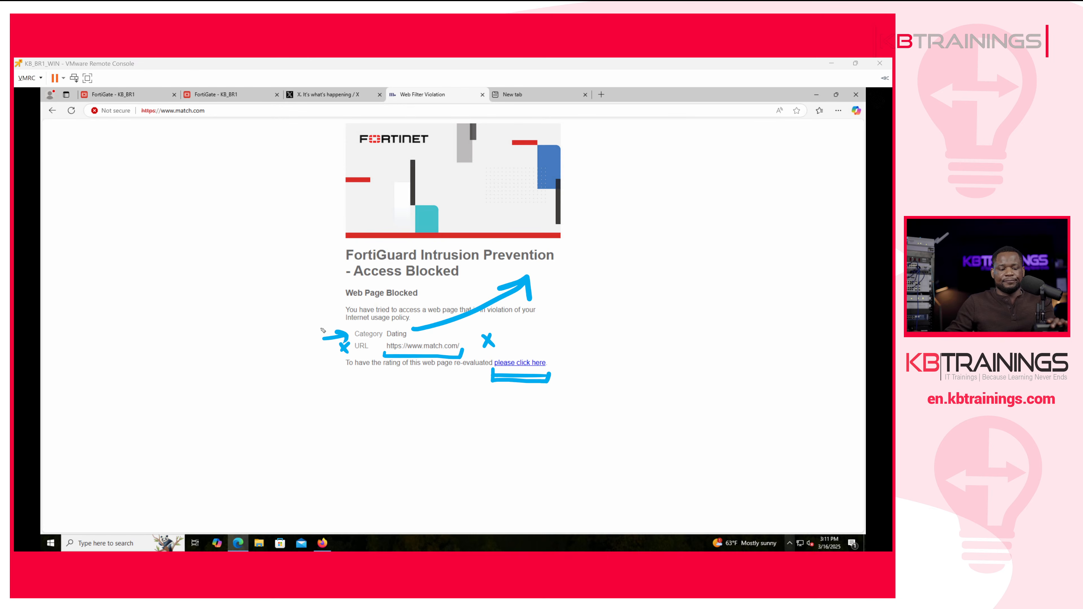
pyautogui.press('e')
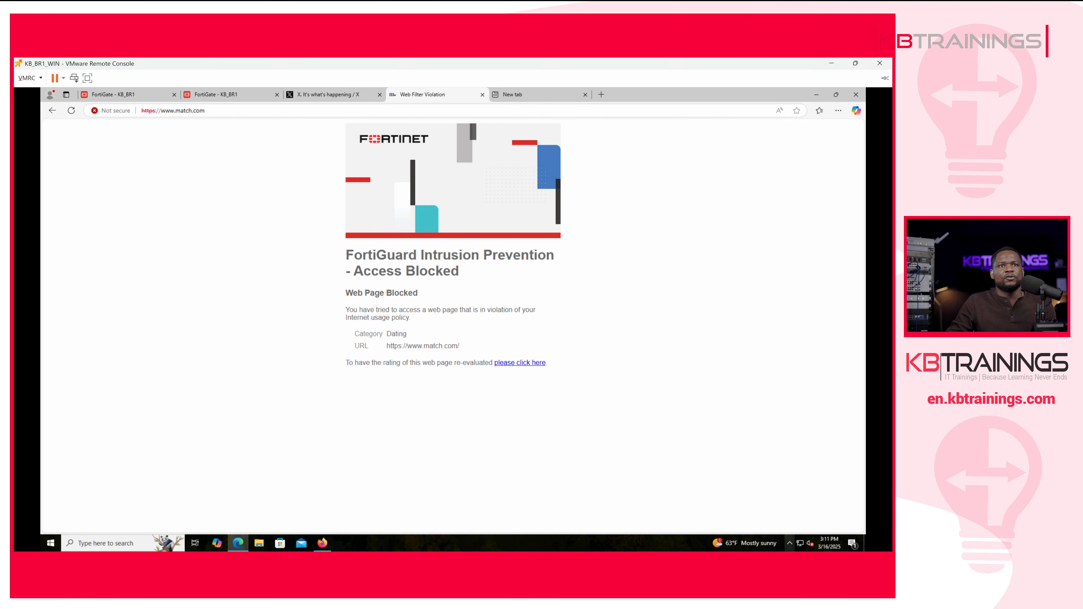
# Step: Reload x.com to test whether the web filter lets the site through
pyautogui.click(311, 94)
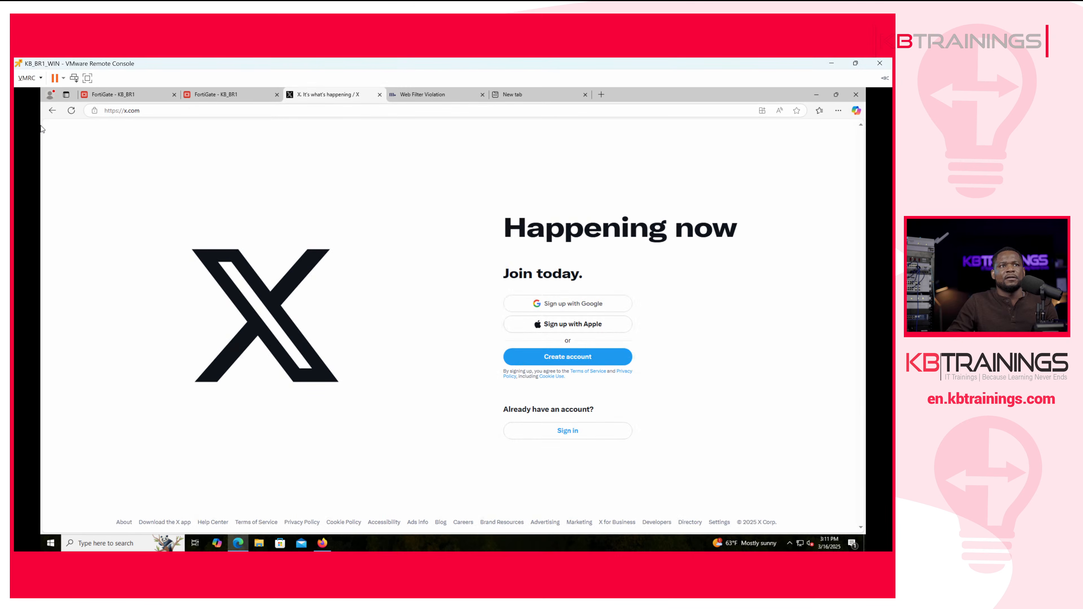
pyautogui.click(71, 110)
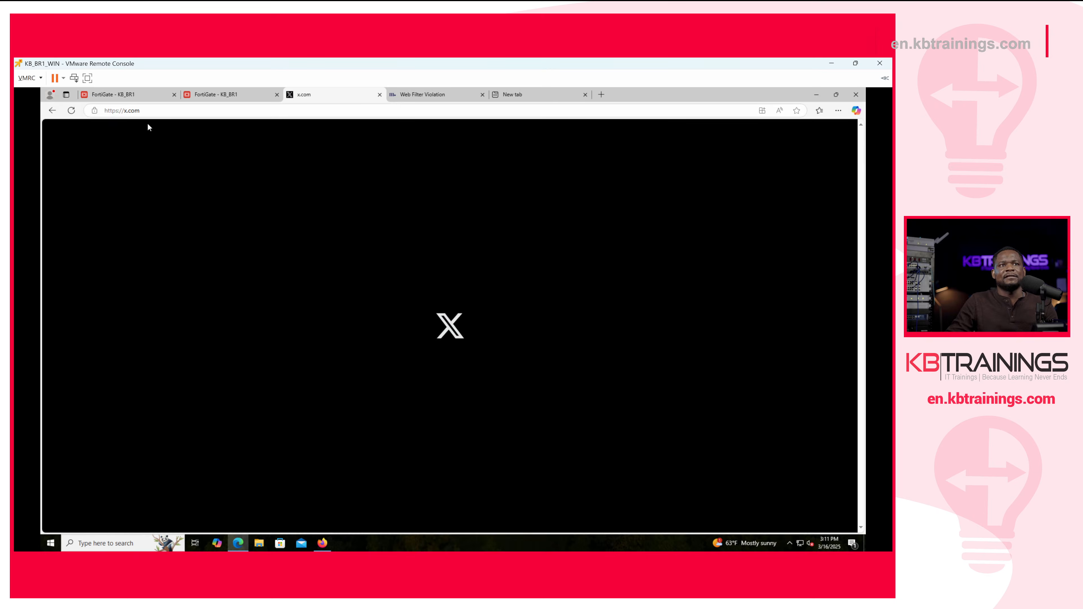
pyautogui.click(164, 111)
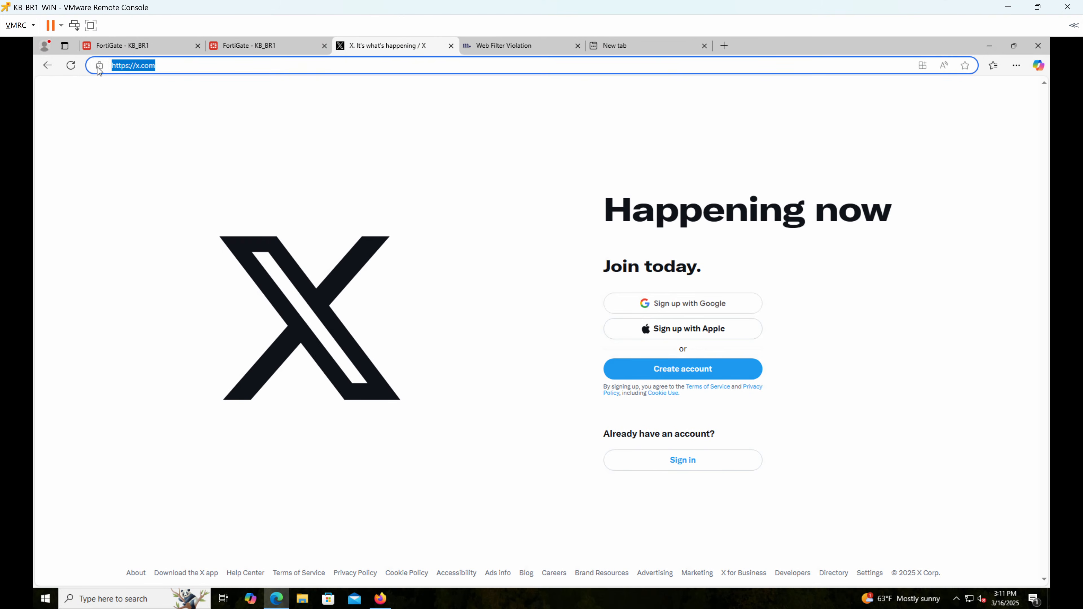
# Step: Examine the issuer of x.com's certificate, close the certificate viewer and return to the match.com page to check its address
pyautogui.click(94, 111)
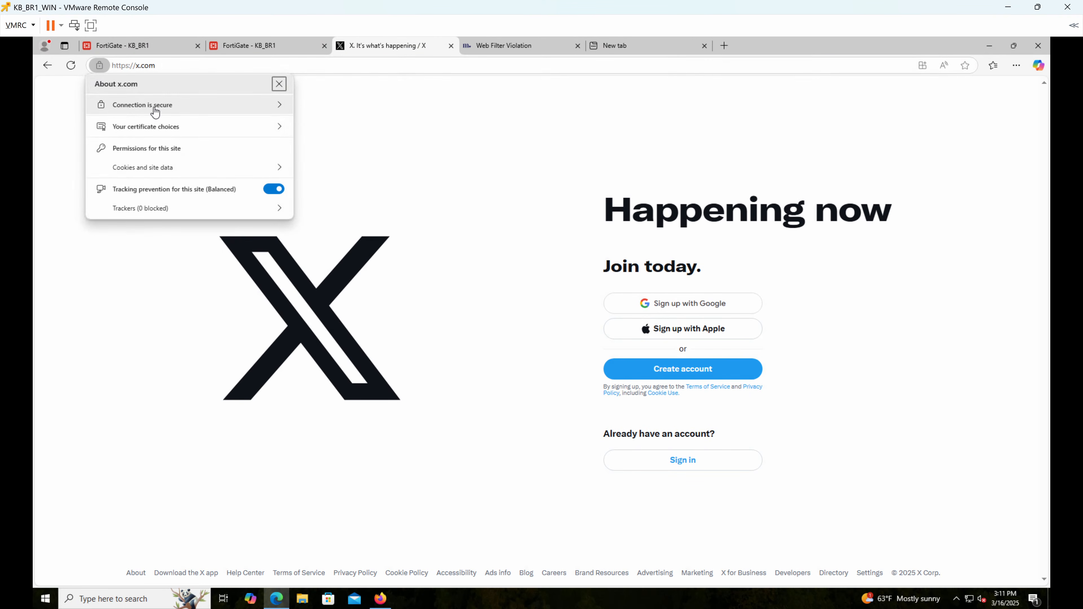
pyautogui.click(155, 106)
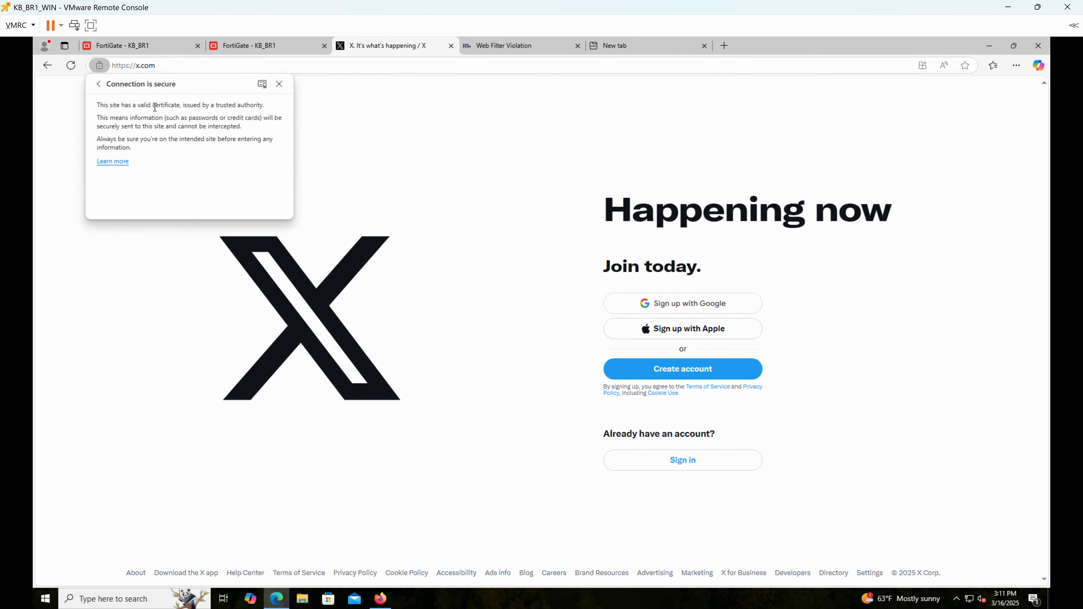
pyautogui.click(263, 83)
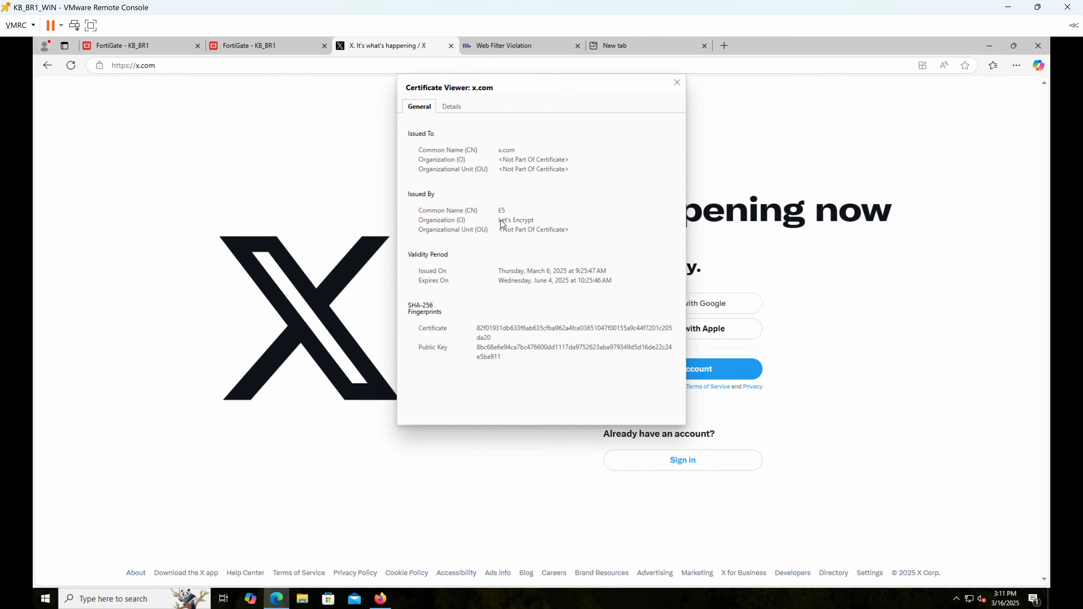
pyautogui.click(516, 194)
pyautogui.moveTo(498, 224); pyautogui.dragTo(532, 231)
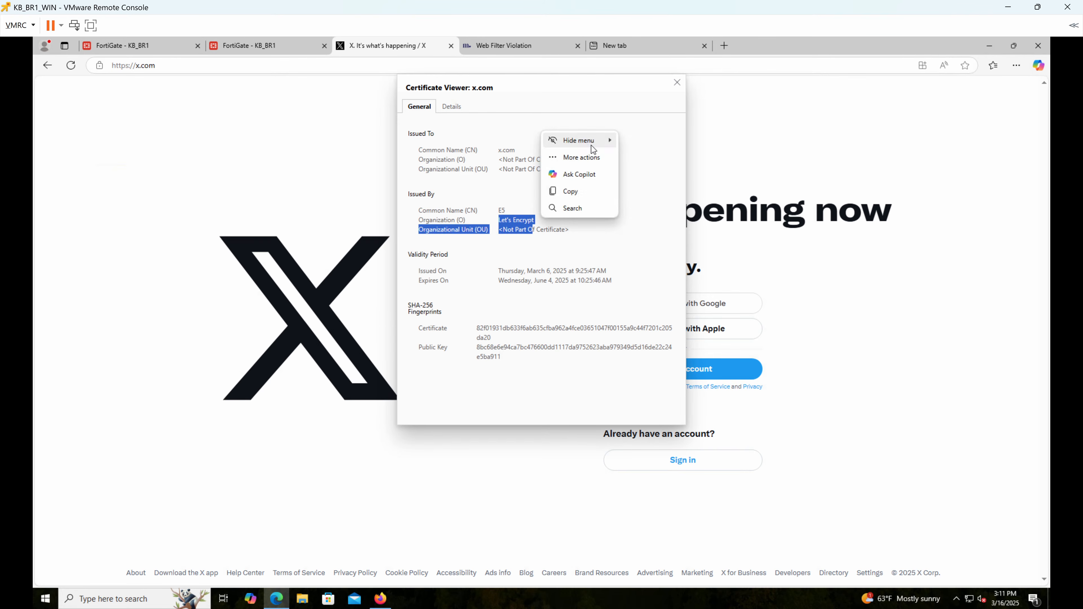
pyautogui.click(677, 83)
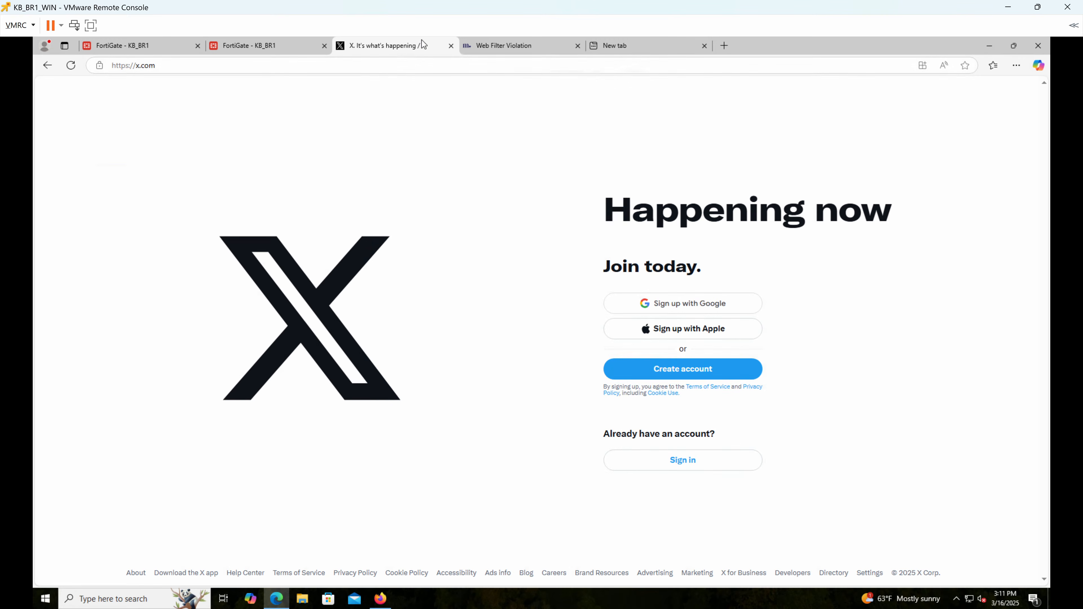
pyautogui.click(486, 44)
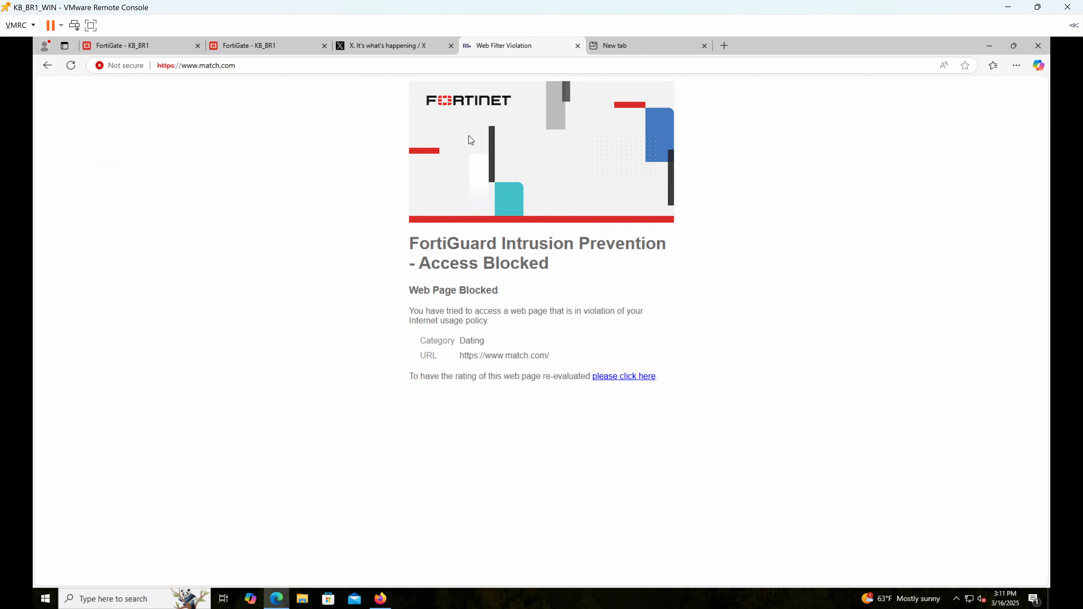
pyautogui.doubleClick(279, 68)
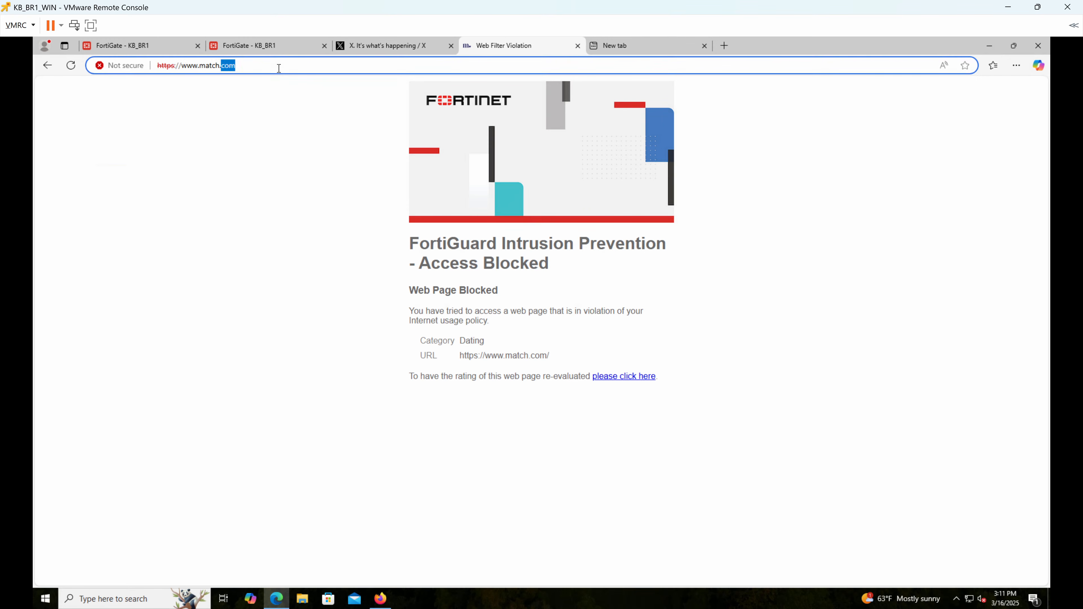
# Step: Open the kb_live_ssl_inspection profile on the FortiGate and download its Fortinet_CA_SSL certificate, keeping the file despite the browser's warning
pyautogui.click(157, 44)
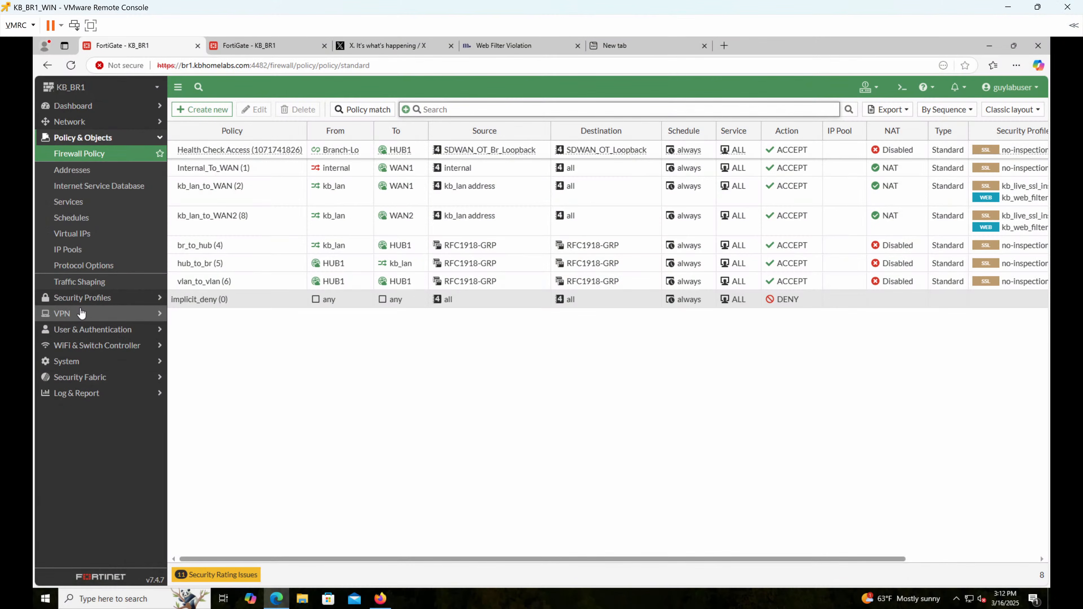
pyautogui.click(101, 301)
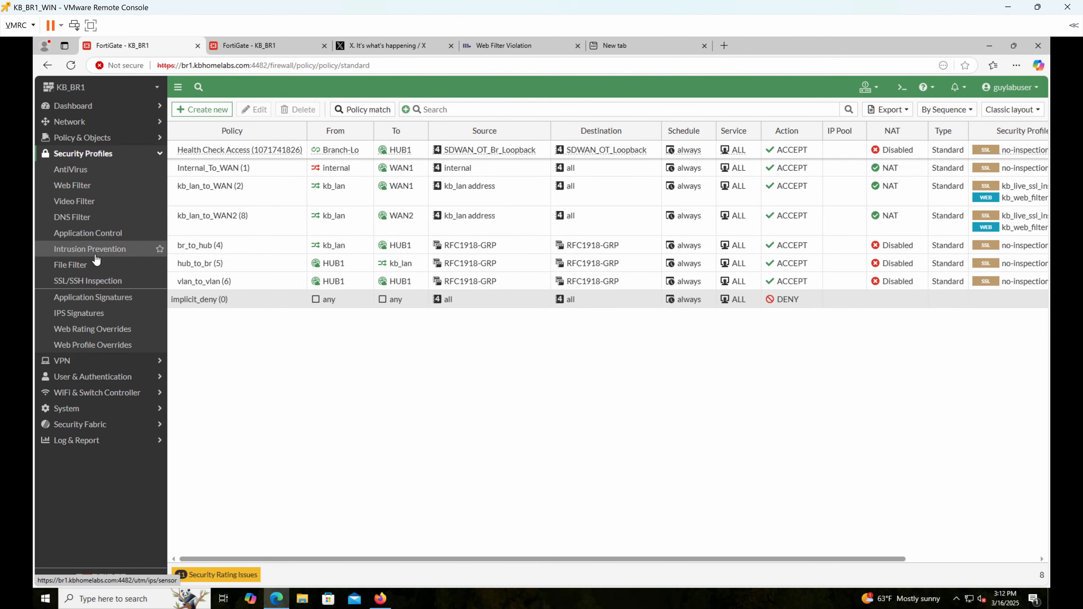
pyautogui.click(92, 281)
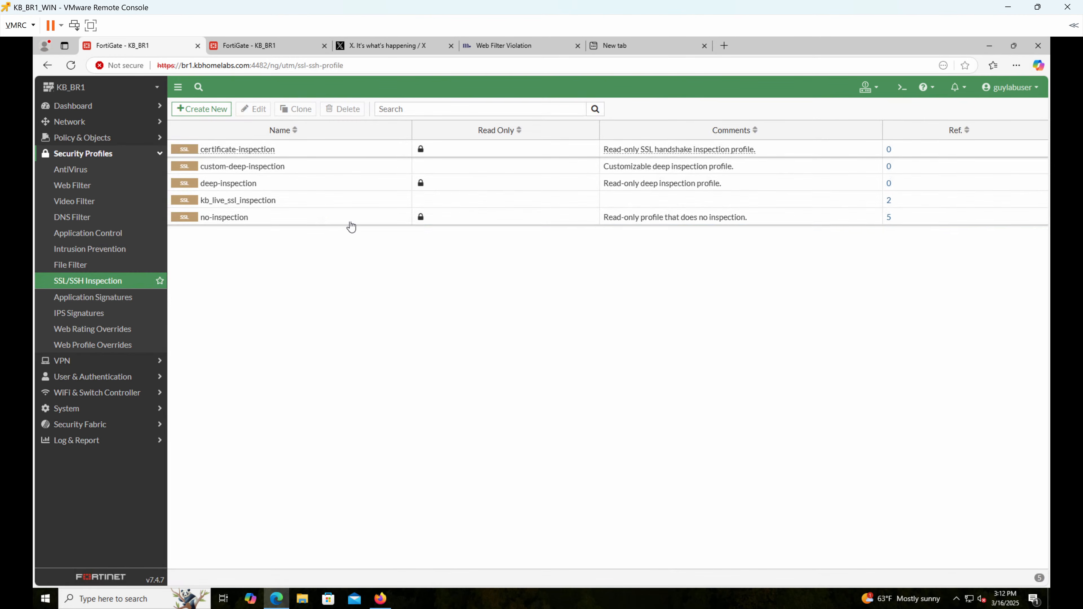
pyautogui.doubleClick(313, 204)
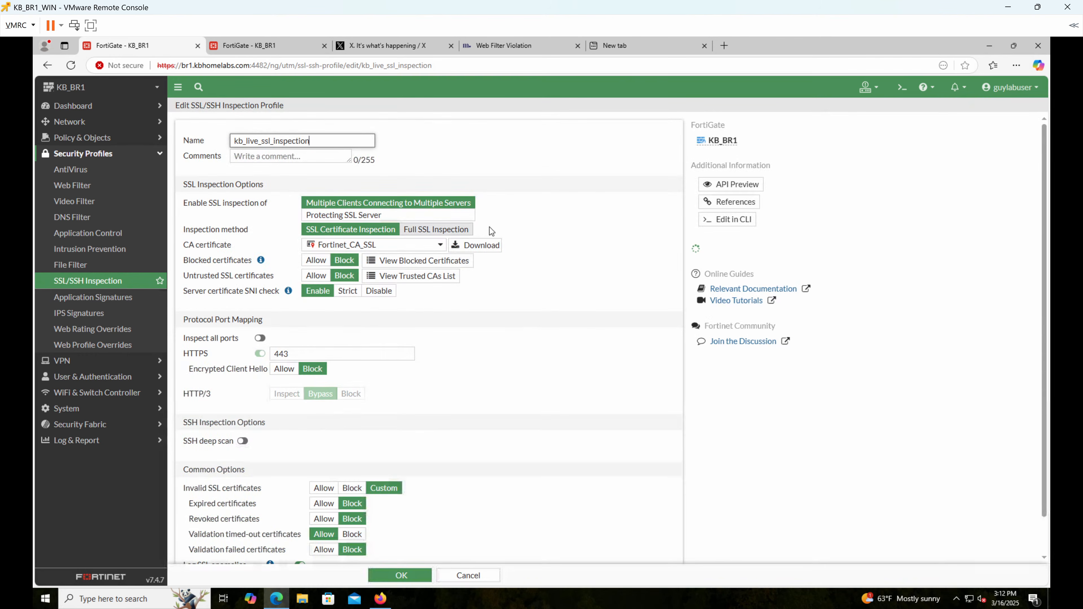
pyautogui.click(489, 248)
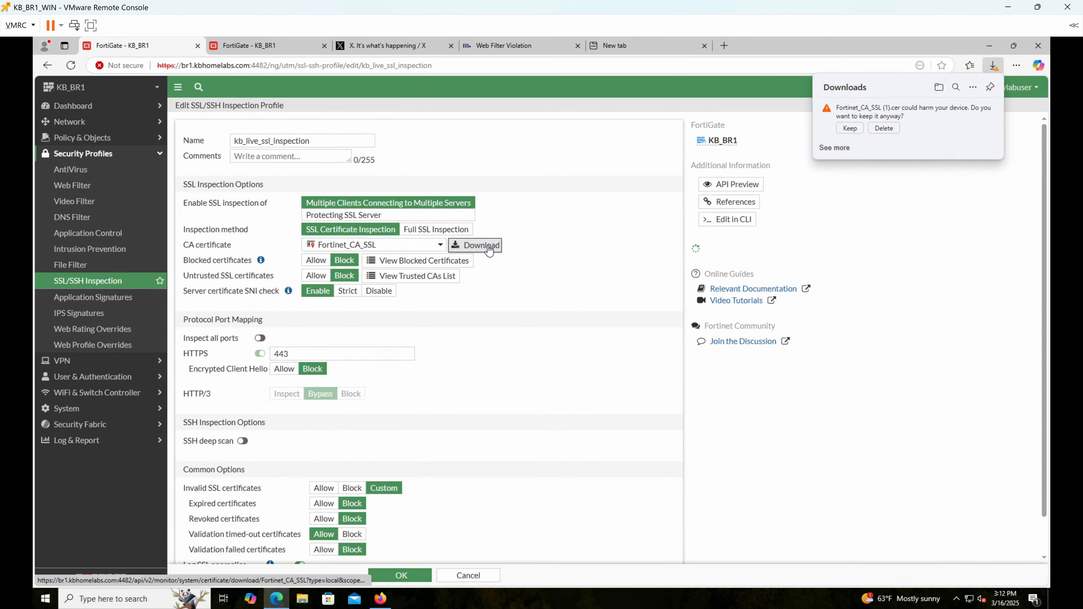
pyautogui.click(855, 128)
pyautogui.click(875, 189)
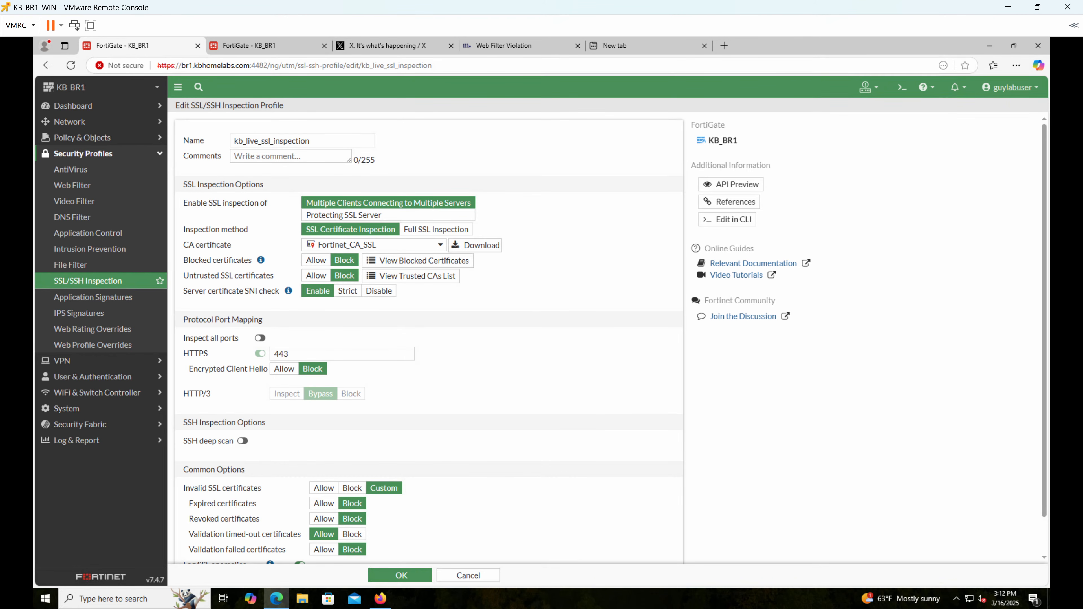
# Step: Open the Windows user certificate manager and move its window toward the middle of the desktop
pyautogui.moveTo(276, 599)
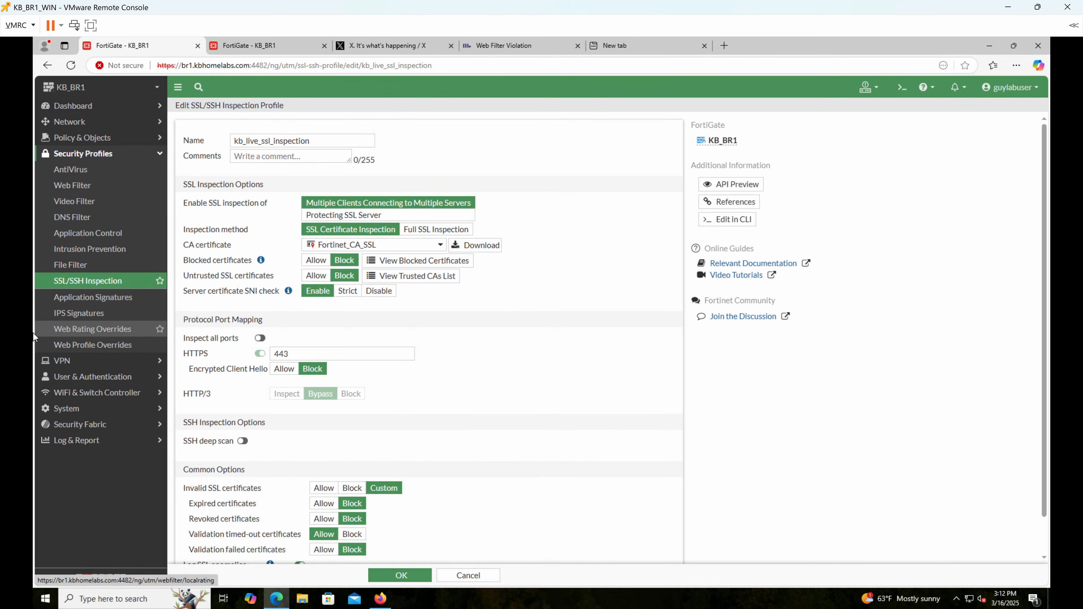
pyautogui.click(49, 602)
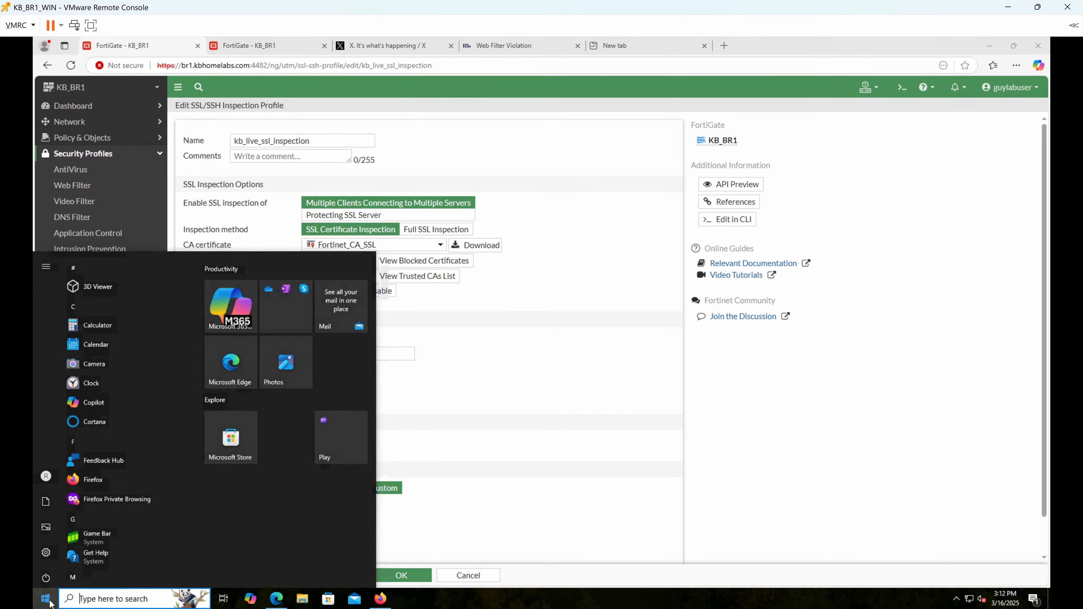
pyautogui.write('ce')
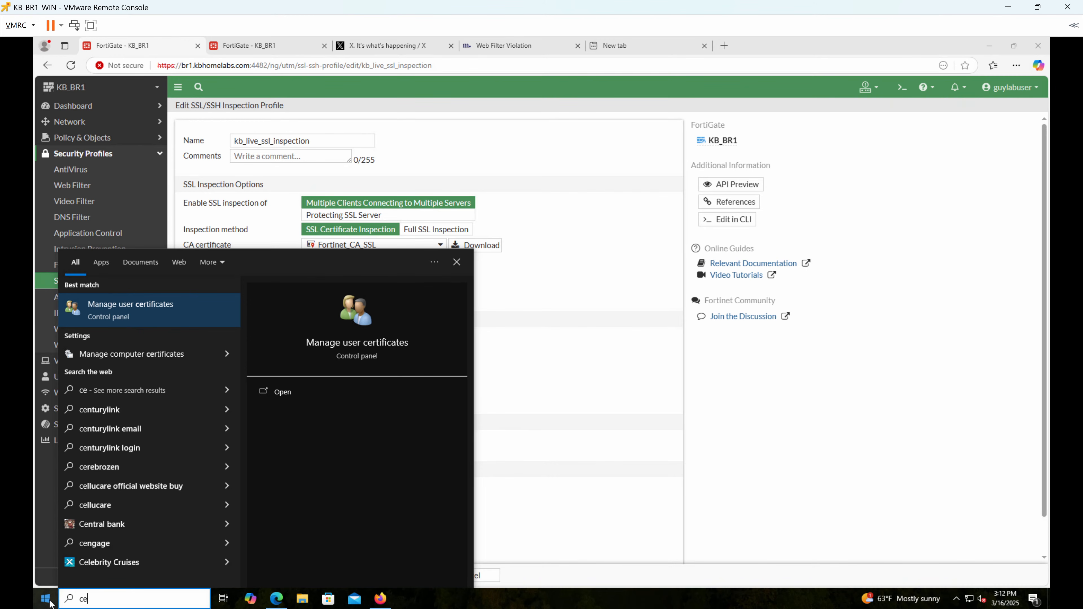
pyautogui.press('Escape')
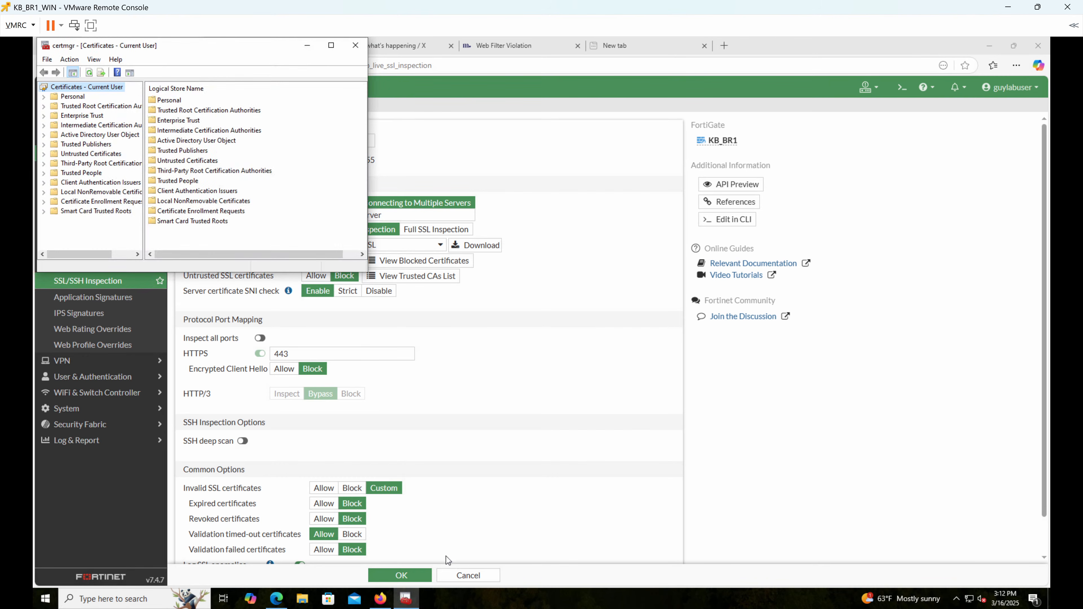
pyautogui.moveTo(136, 46); pyautogui.dragTo(528, 234)
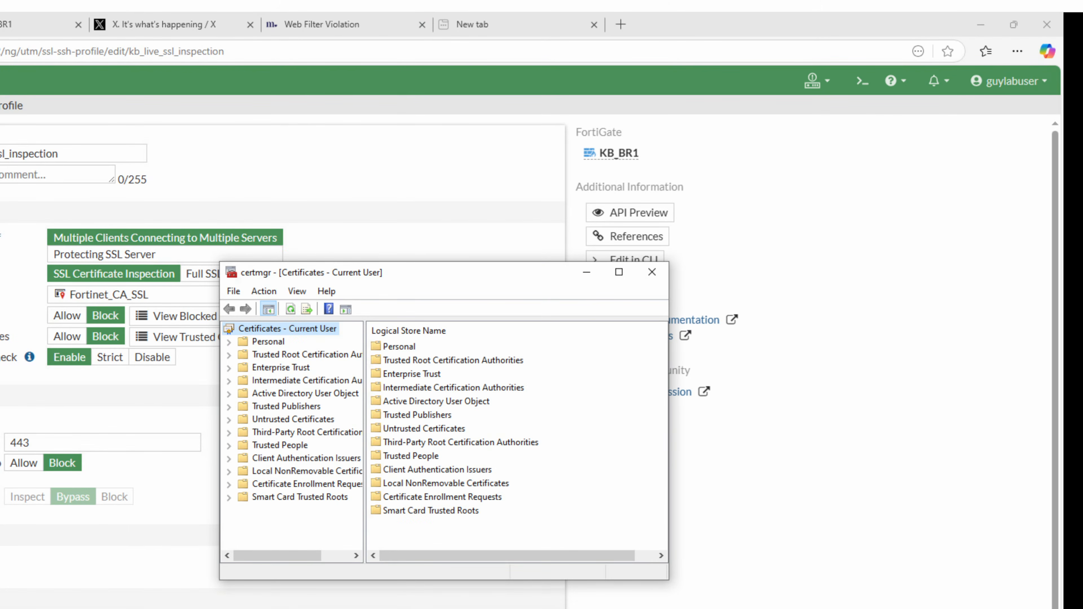
# Step: Start a certificate import into the current user's Trusted Root Certification Authorities store and choose Fortinet_CA_SSL.cer from Downloads
pyautogui.click(282, 354)
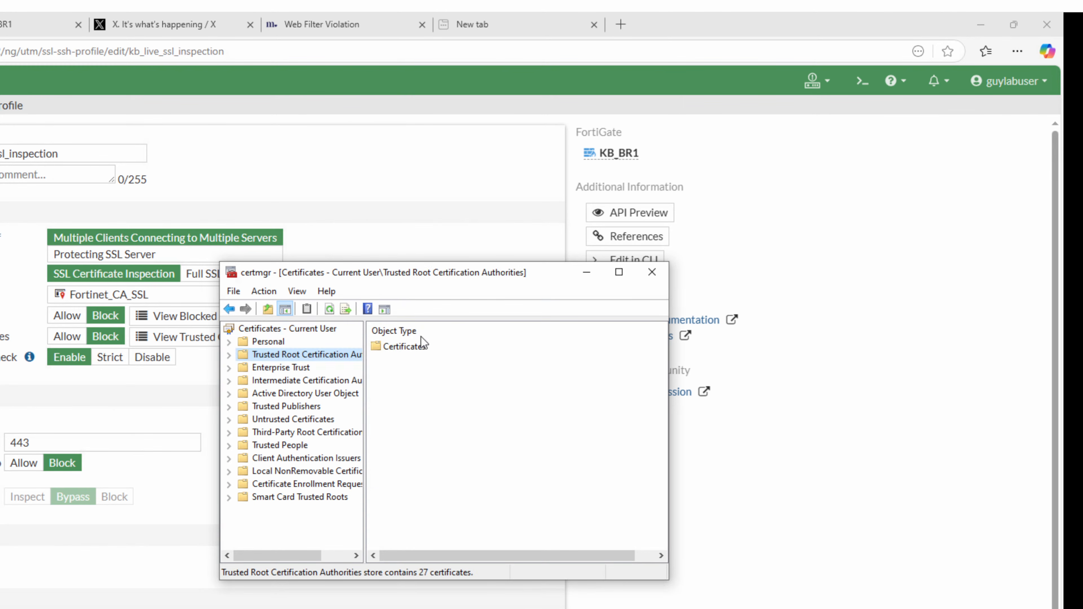
pyautogui.doubleClick(416, 347)
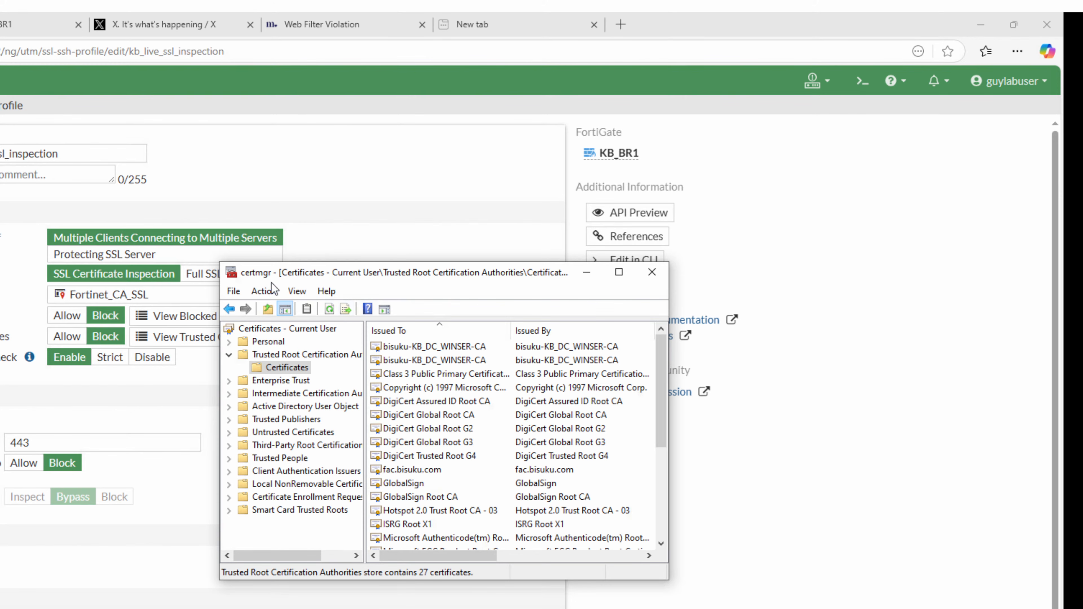
pyautogui.click(274, 291)
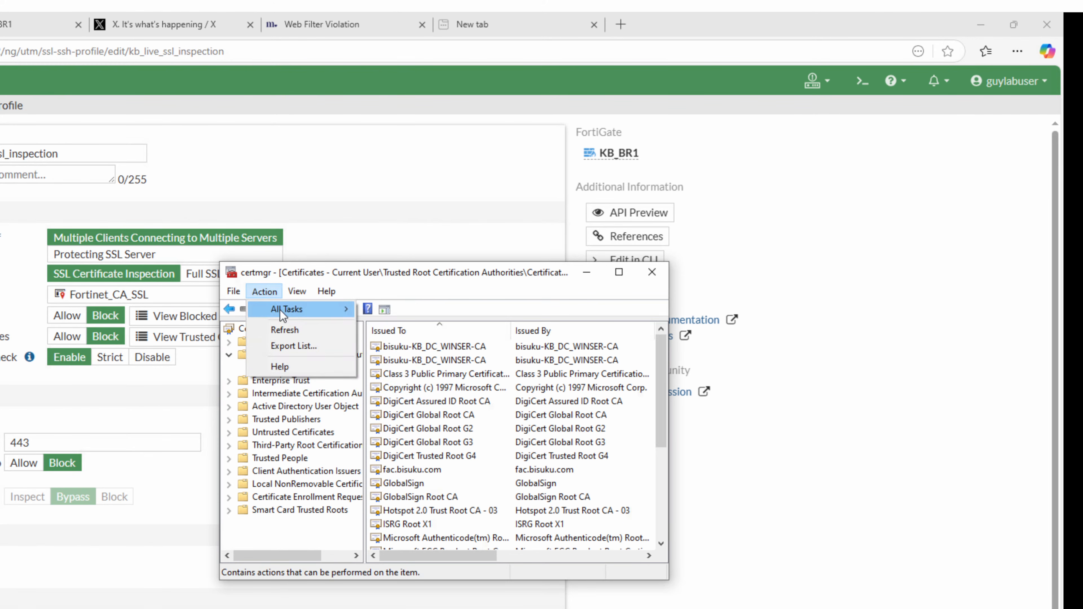
pyautogui.moveTo(291, 310)
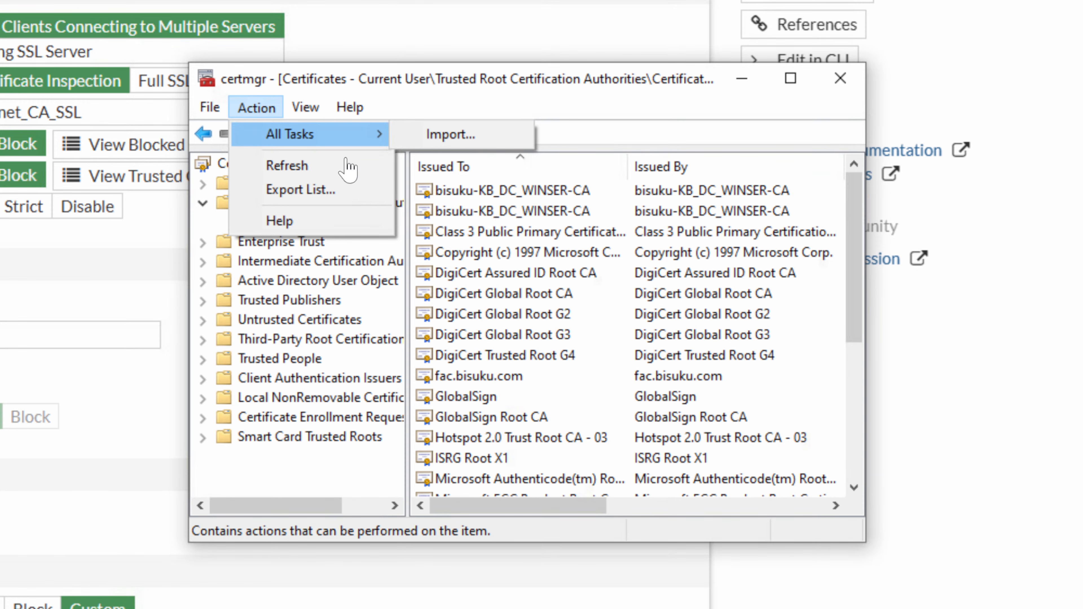
pyautogui.click(451, 135)
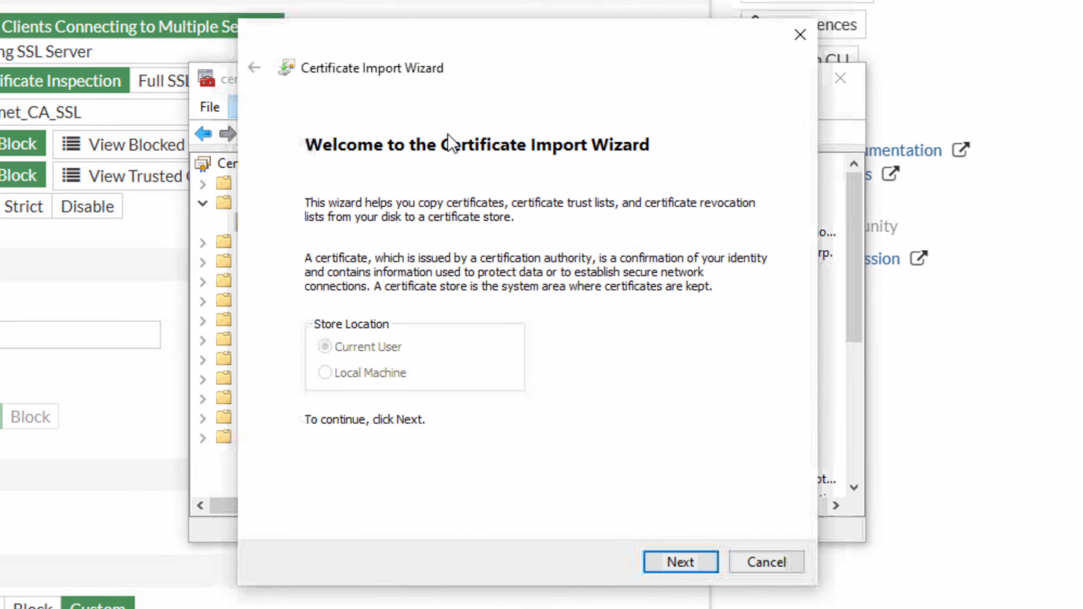
pyautogui.click(682, 564)
pyautogui.click(720, 239)
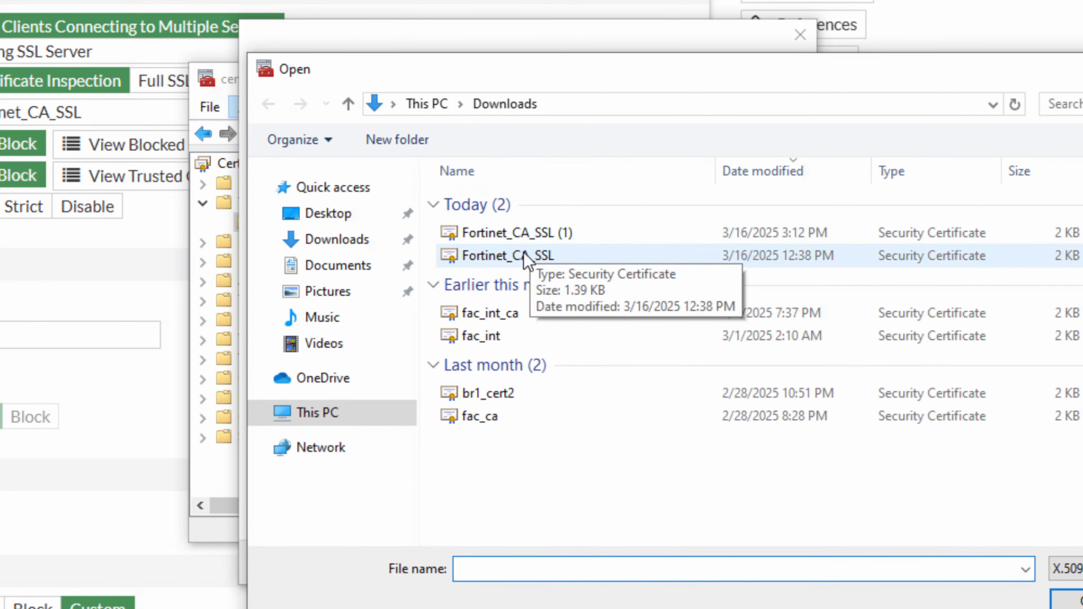
pyautogui.doubleClick(527, 257)
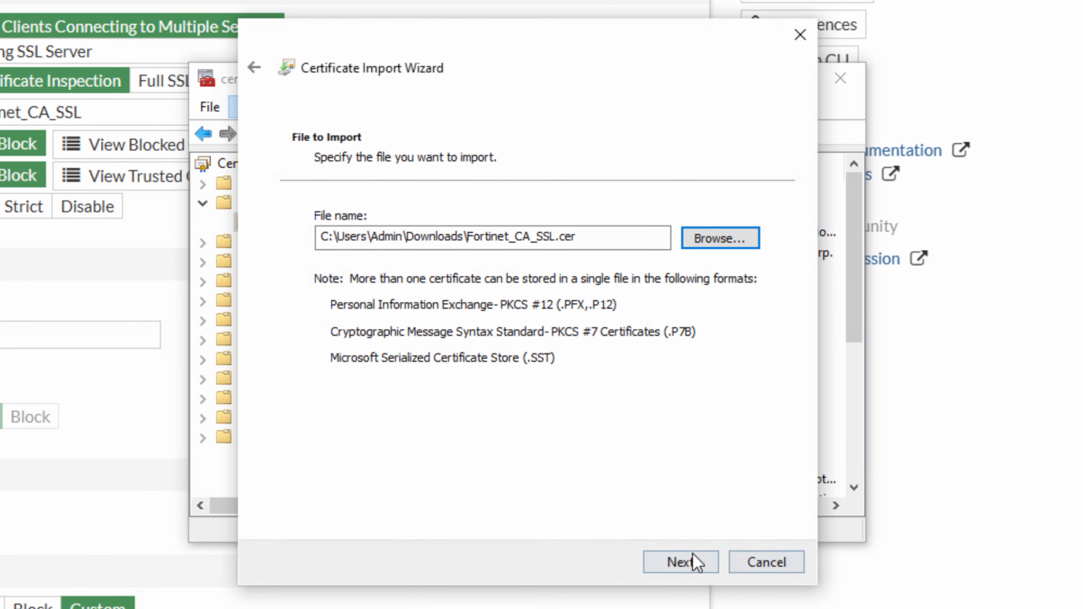
# Step: Complete the import into Trusted Root Certification Authorities and accept the security warning to install the Fortinet CA certificate
pyautogui.click(692, 561)
pyautogui.click(691, 561)
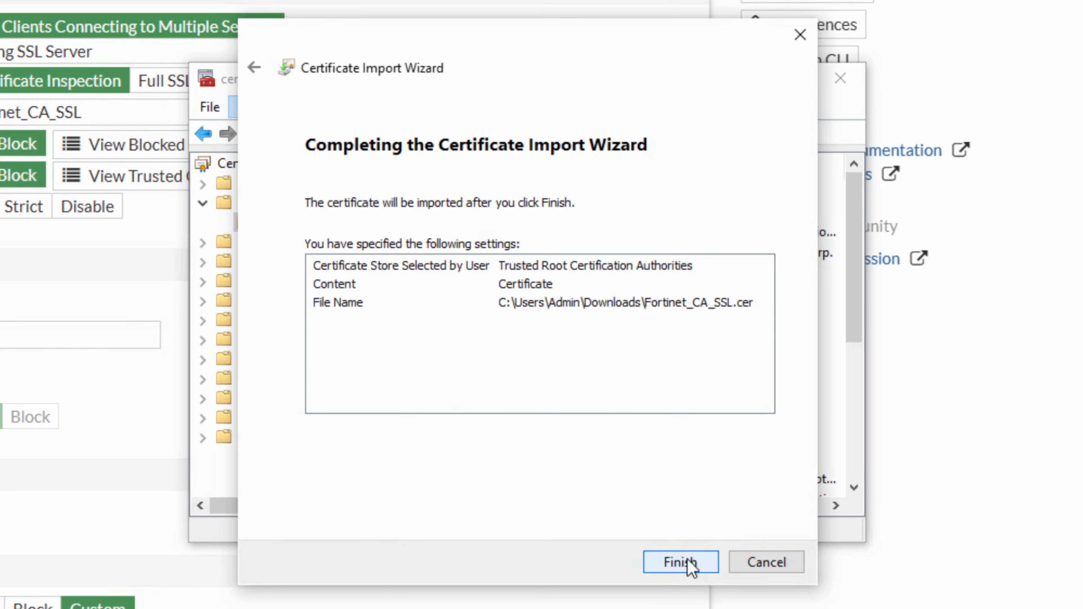
pyautogui.click(692, 565)
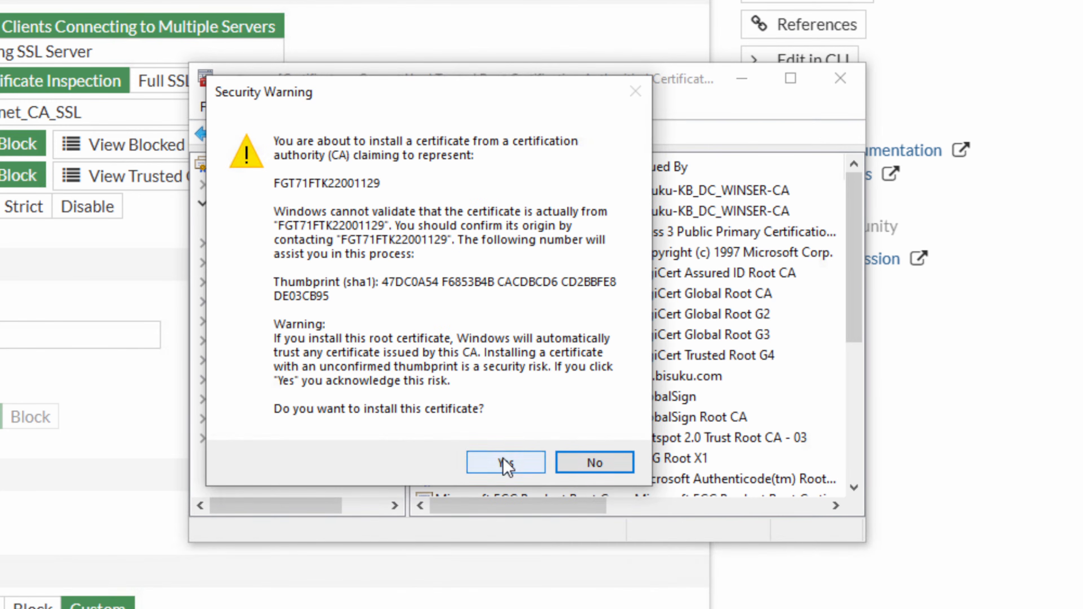
pyautogui.click(505, 464)
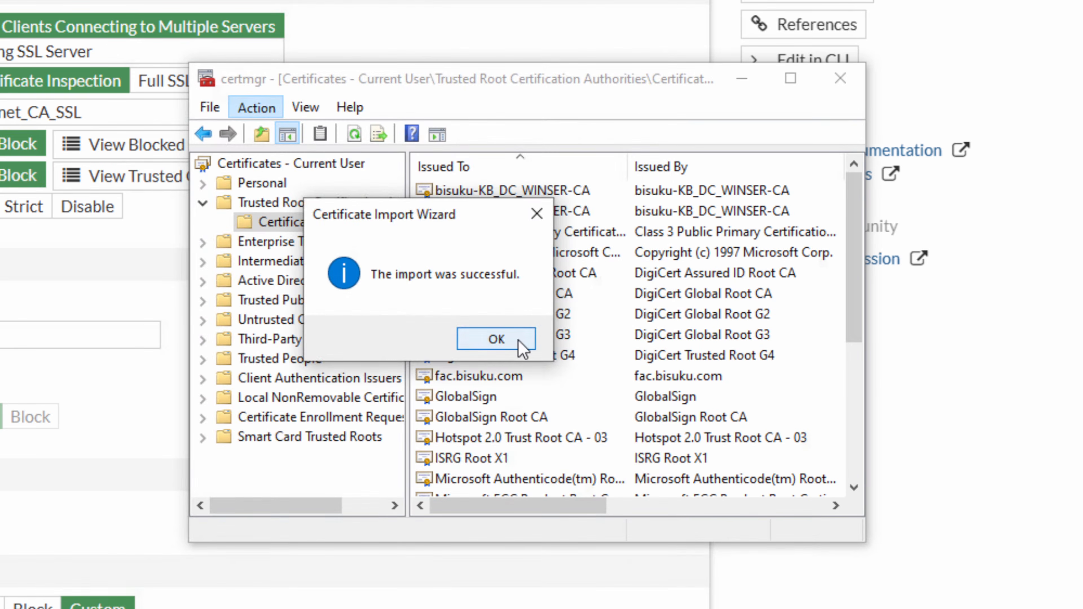
pyautogui.click(496, 339)
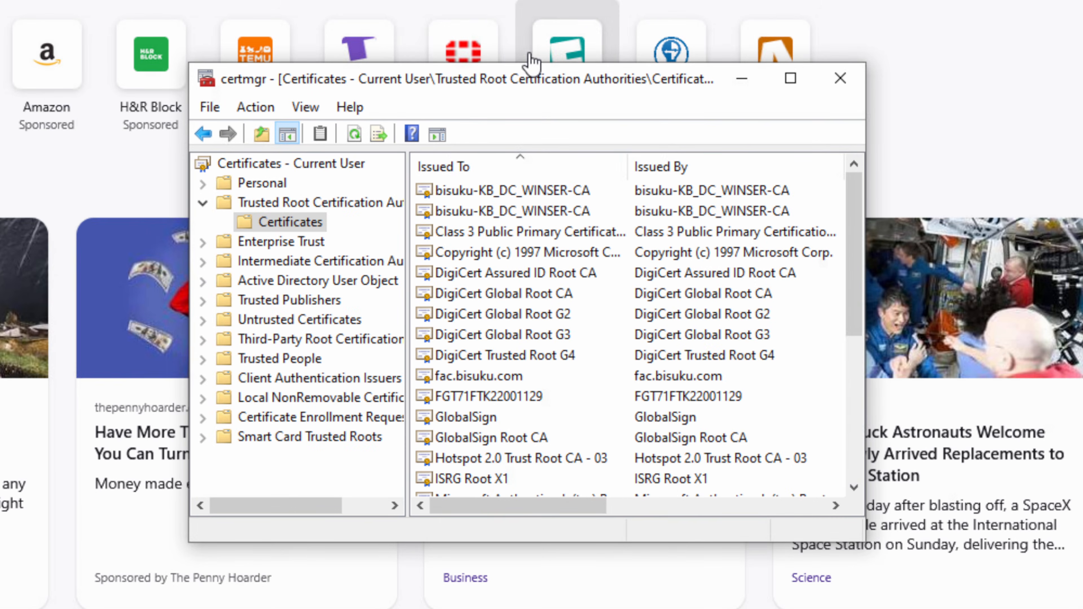
# Step: Open Firefox's certificate manager from its privacy and security settings, showing the certificate authorities list
pyautogui.click(1052, 75)
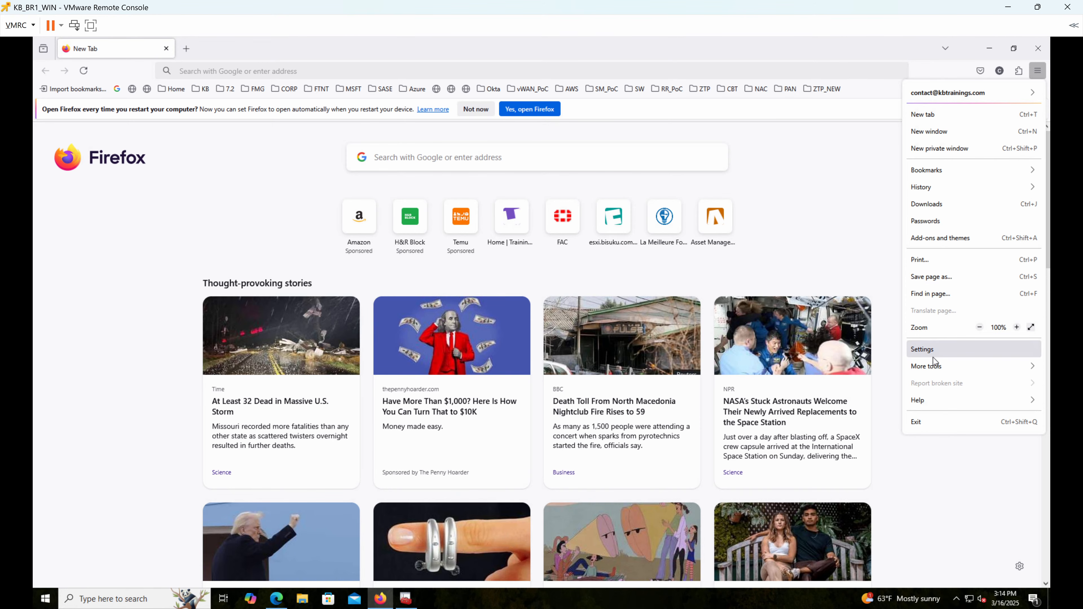
pyautogui.click(934, 350)
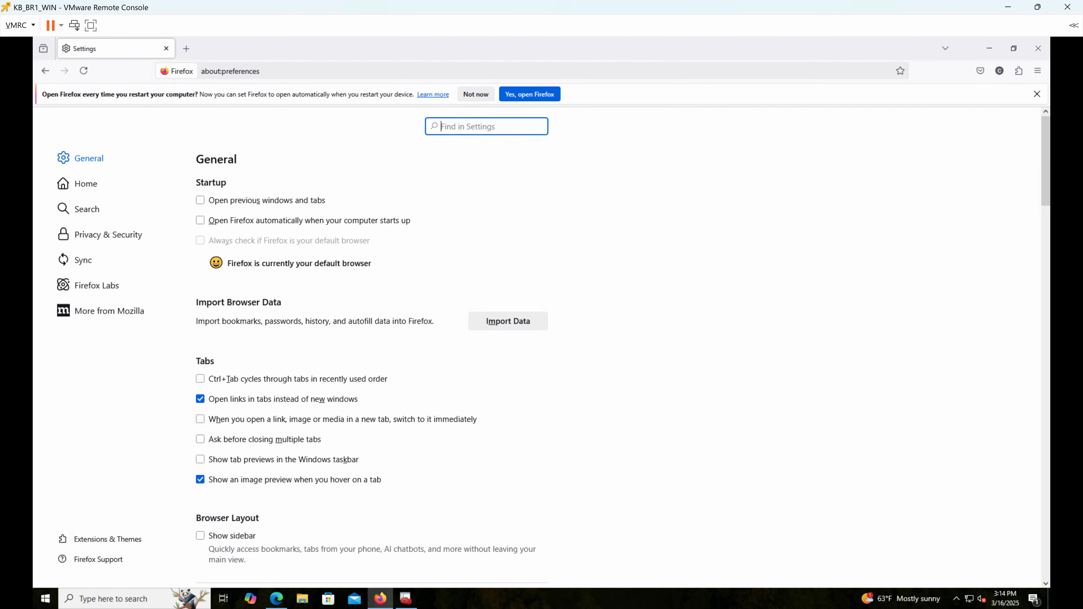
pyautogui.click(68, 241)
pyautogui.scroll(-15, 643, 386)
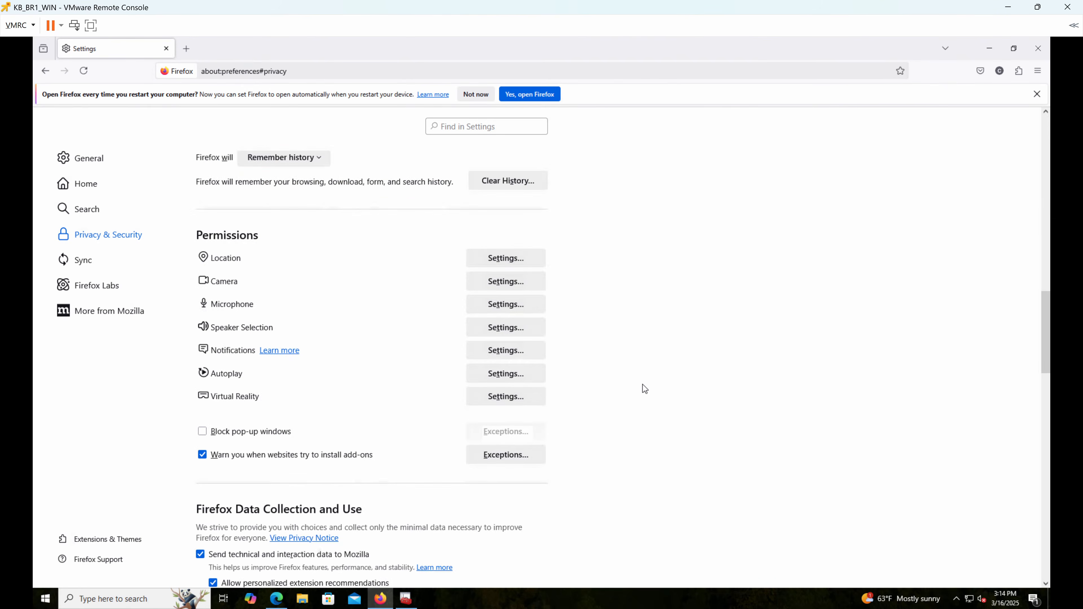
pyautogui.scroll(-20, 645, 388)
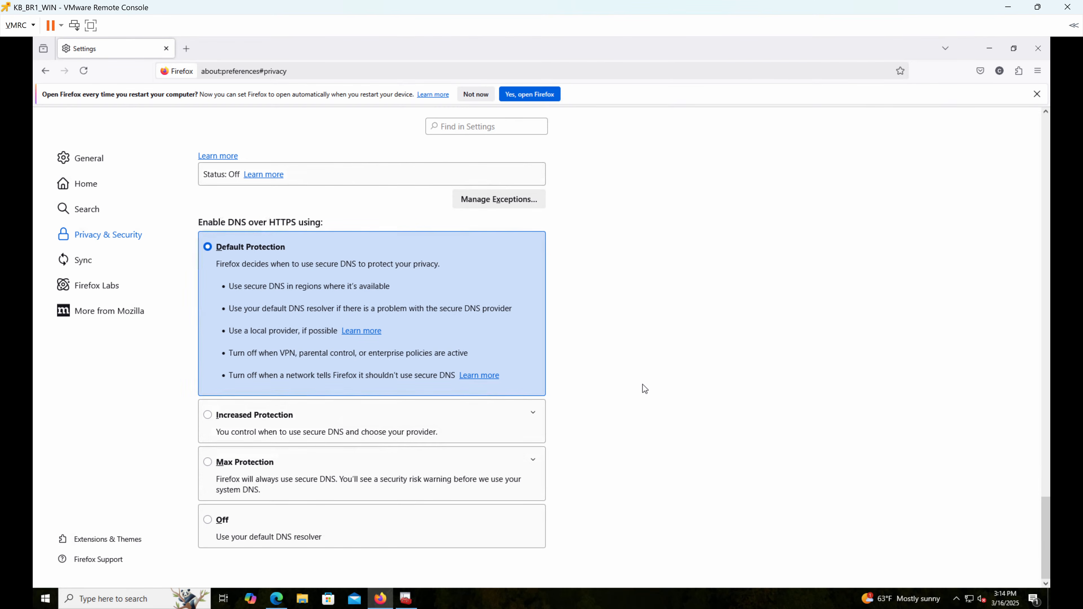
pyautogui.scroll(8, 645, 389)
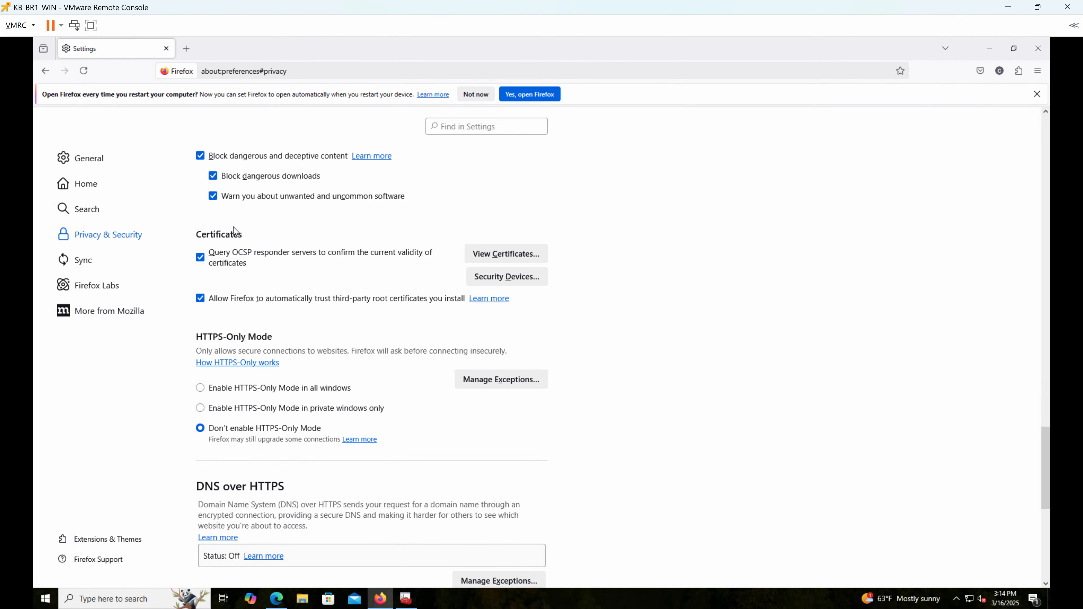
pyautogui.click(519, 254)
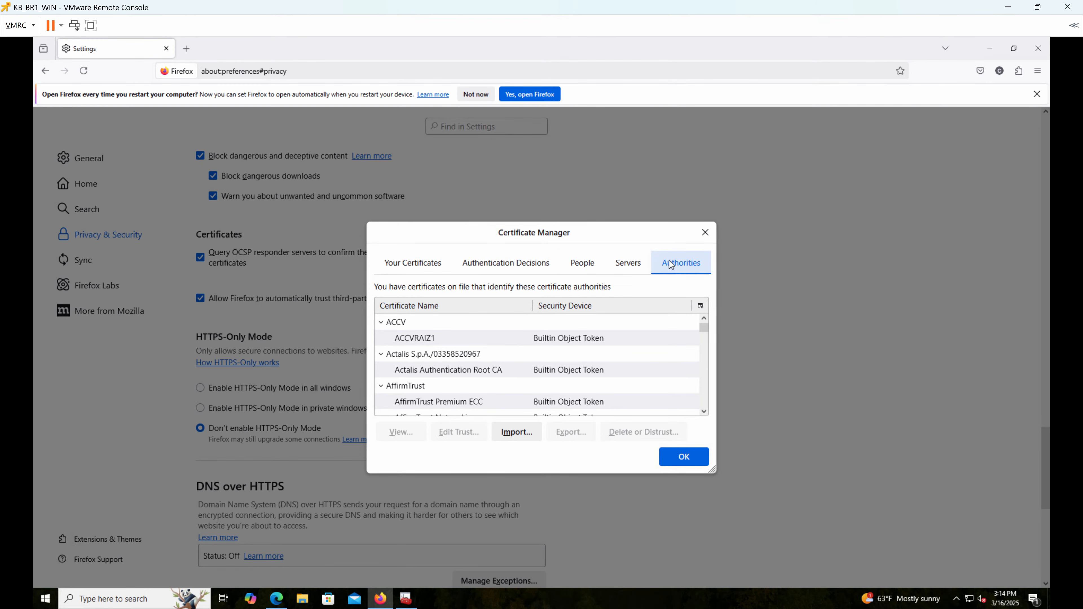
# Step: Import Fortinet_CA_SSL from Downloads as a Firefox authority, trust it to identify websites and email users, and close the certificate manager
pyautogui.scroll(-5, 645, 343)
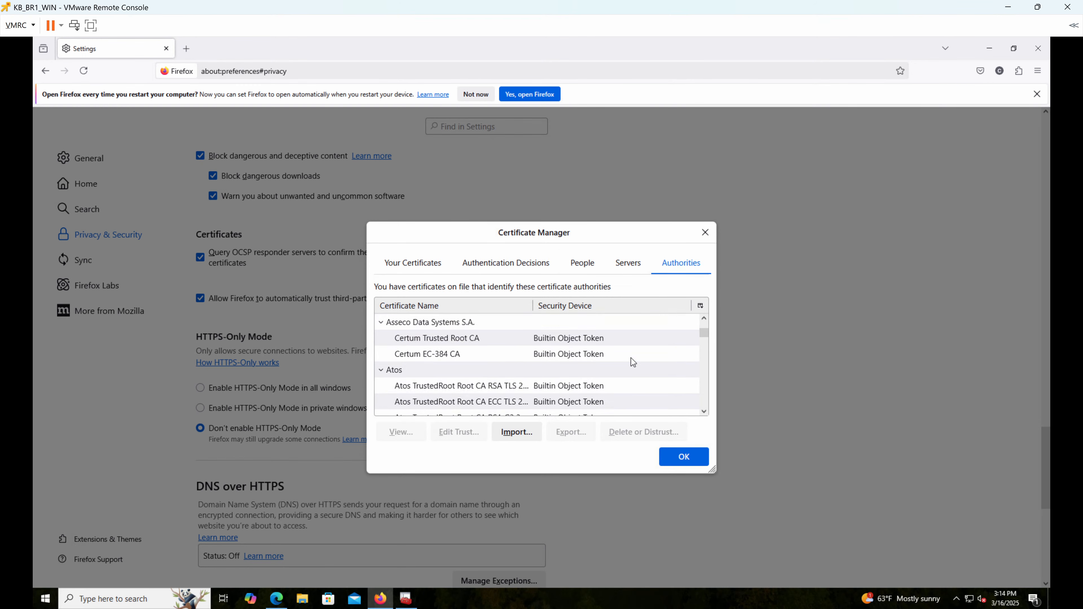
pyautogui.scroll(-6, 630, 358)
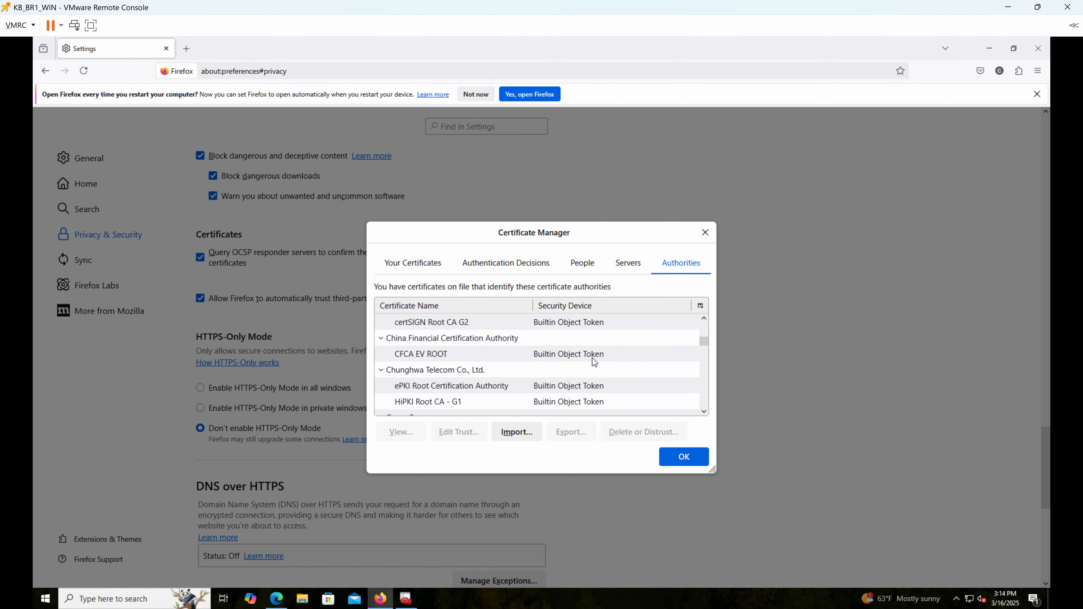
pyautogui.scroll(-8, 594, 362)
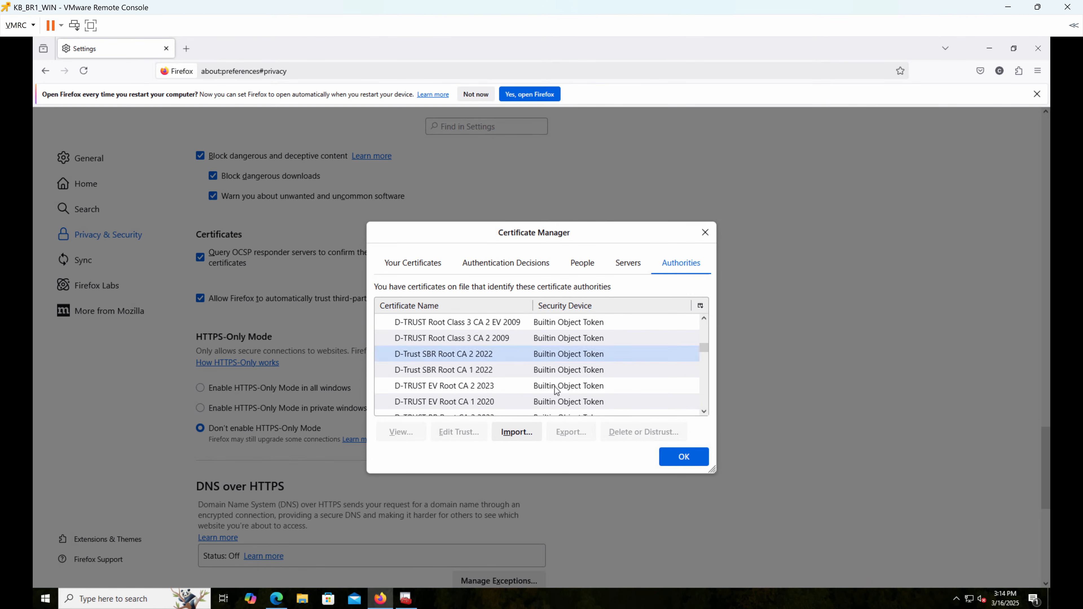
pyautogui.click(517, 433)
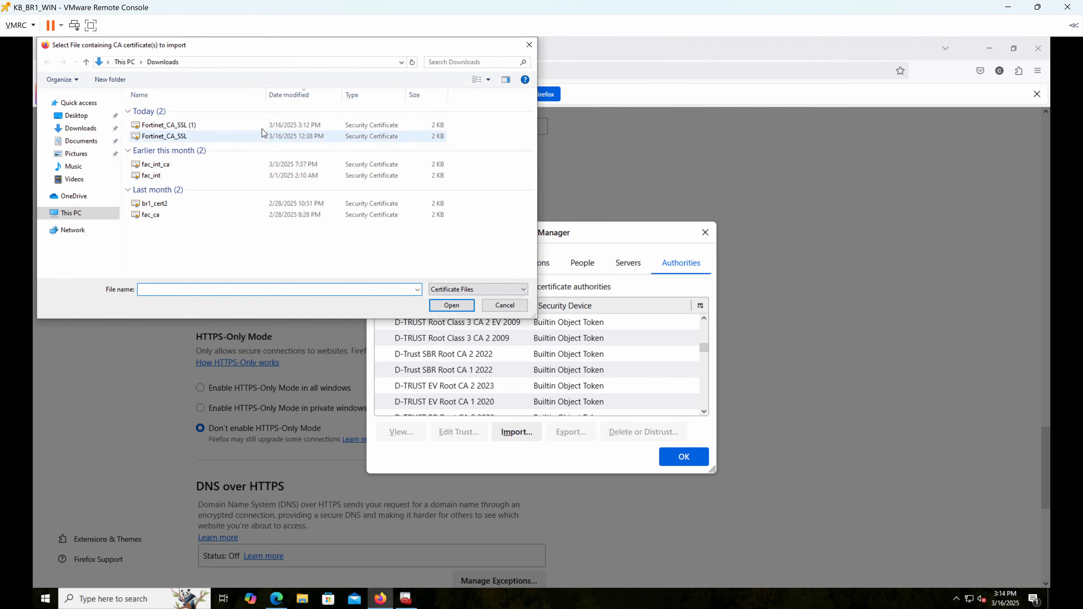
pyautogui.doubleClick(206, 138)
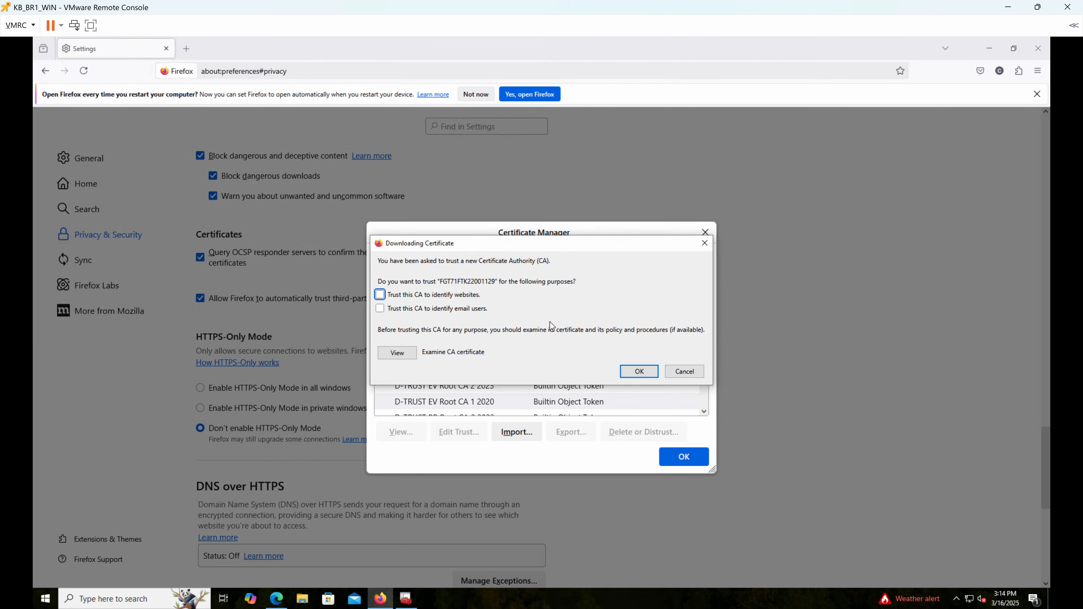
pyautogui.click(422, 295)
pyautogui.click(422, 309)
pyautogui.click(627, 372)
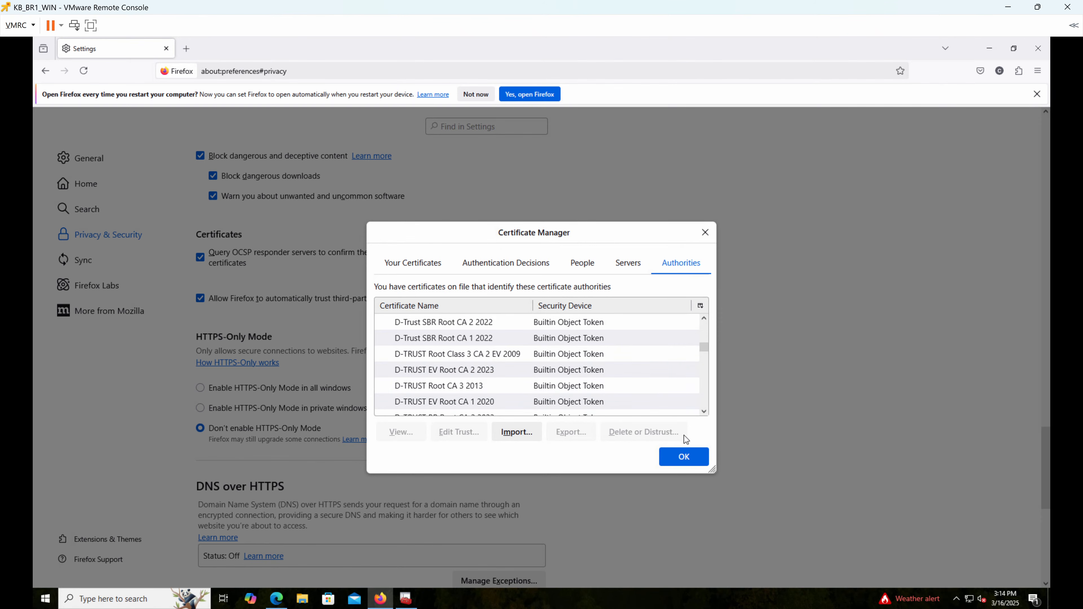
pyautogui.click(685, 459)
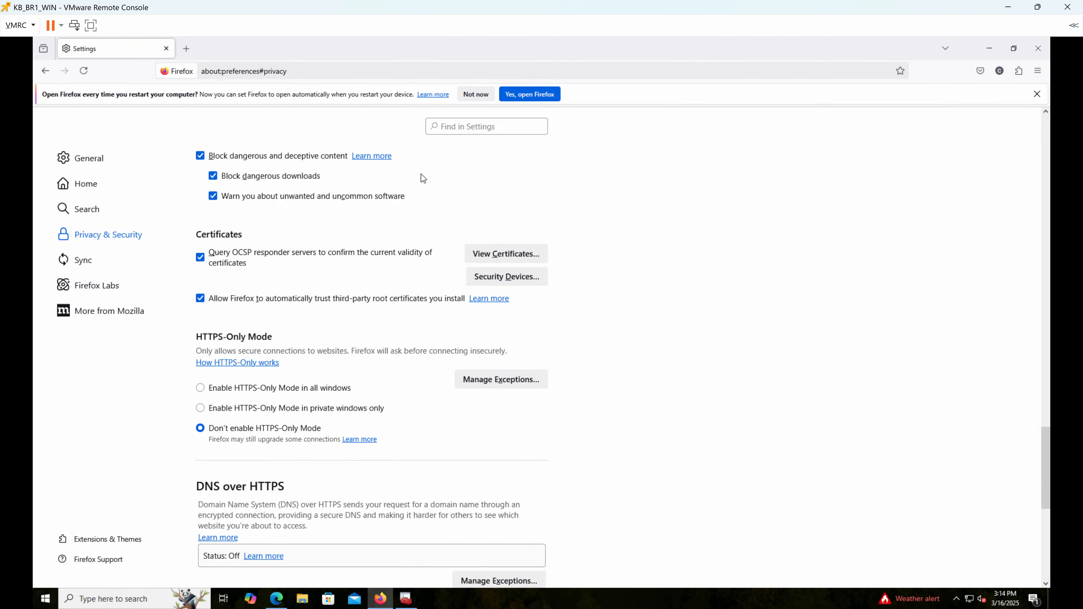
# Step: Load match.com in Firefox to test the web filter and examine the text of the page returned
pyautogui.click(345, 71)
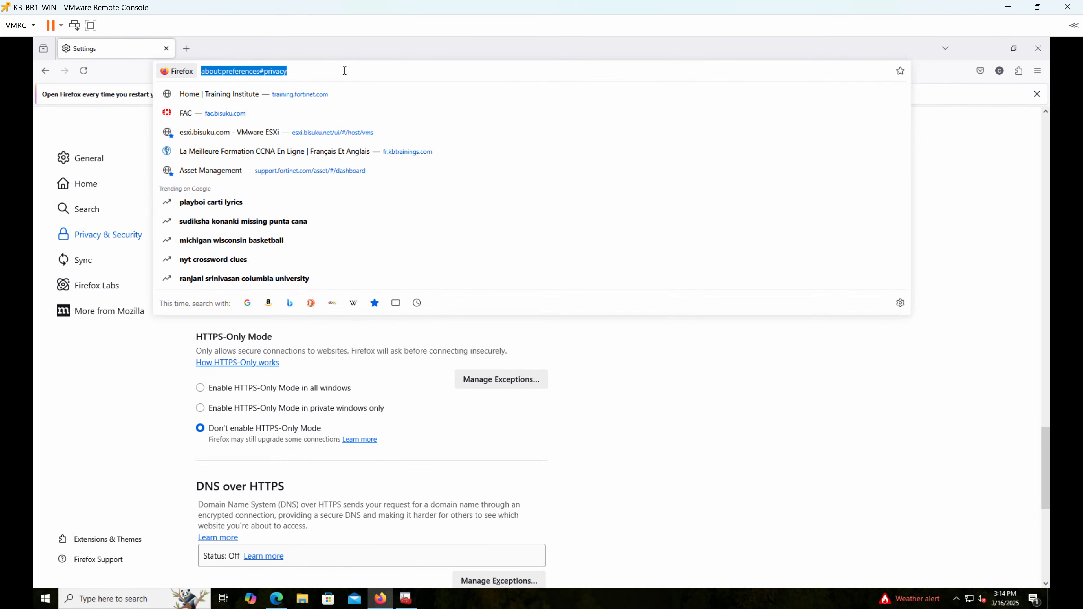
pyautogui.write('match.com')
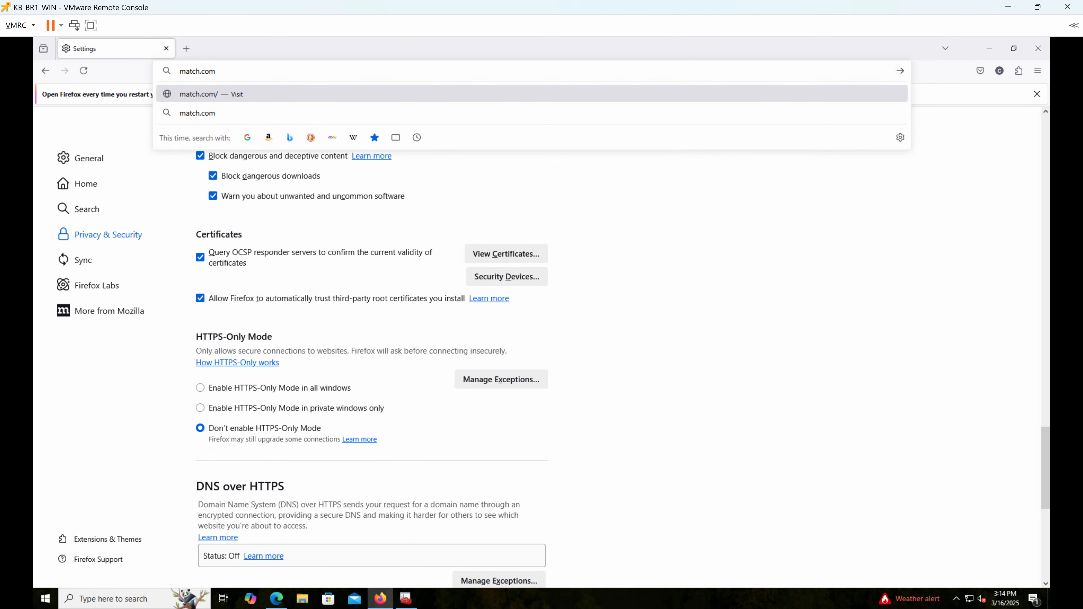
pyautogui.press('Return')
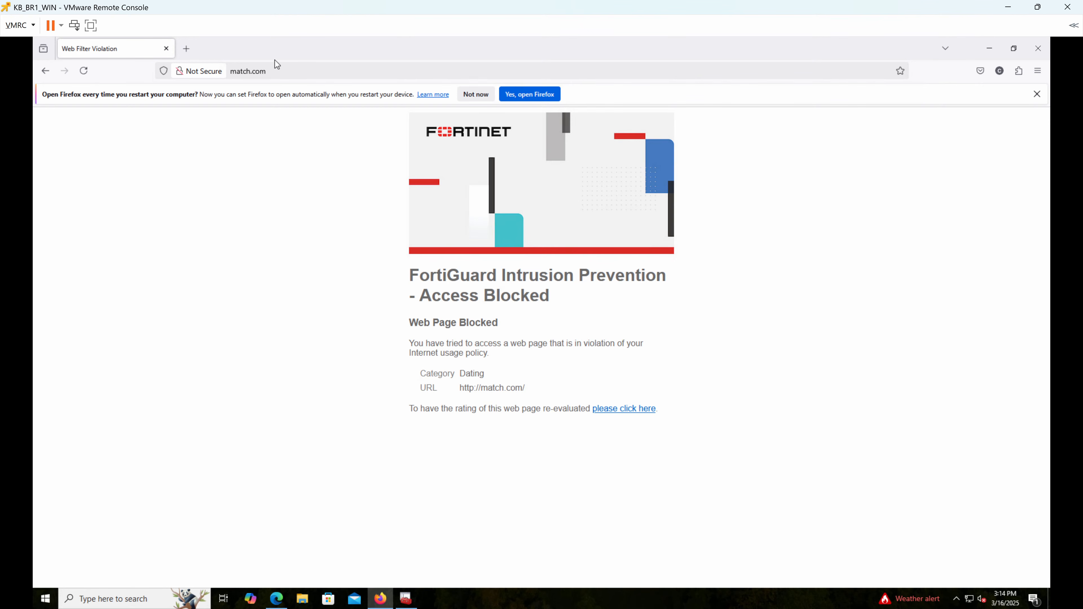
pyautogui.click(278, 73)
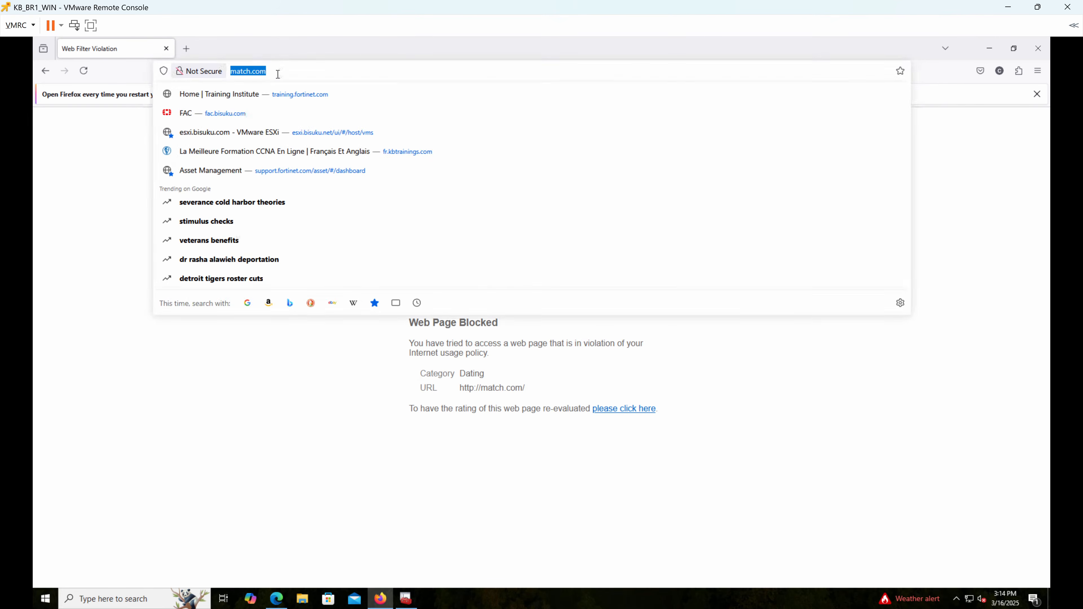
pyautogui.click(411, 427)
pyautogui.moveTo(411, 220); pyautogui.dragTo(707, 438)
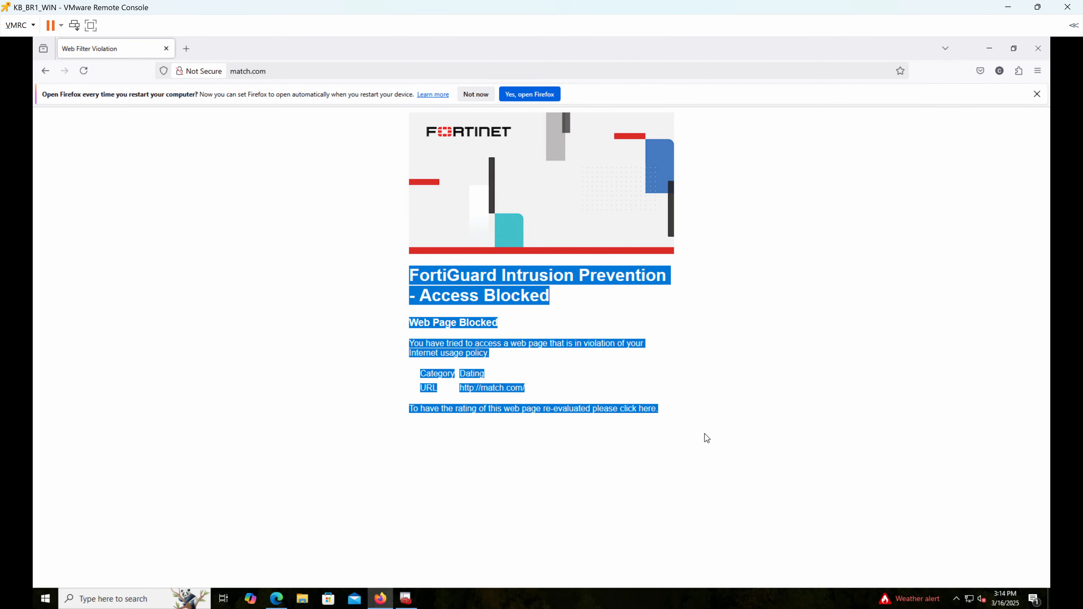
pyautogui.click(725, 386)
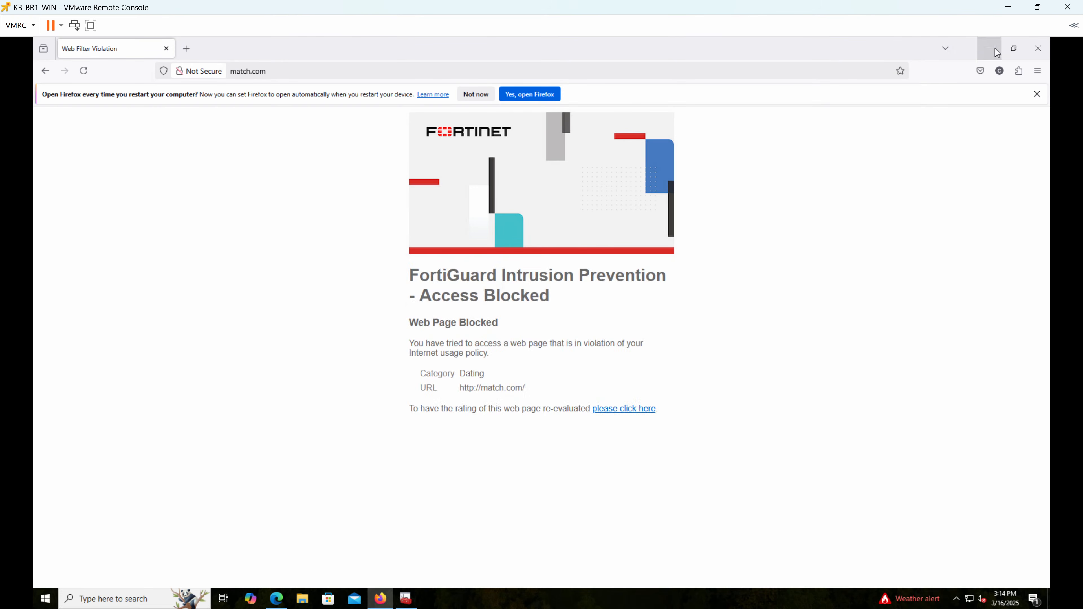
# Step: Close Firefox, restart Microsoft Edge and load the branch FortiGate's login page at br1.kbhomelabs.com:4482
pyautogui.click(1034, 47)
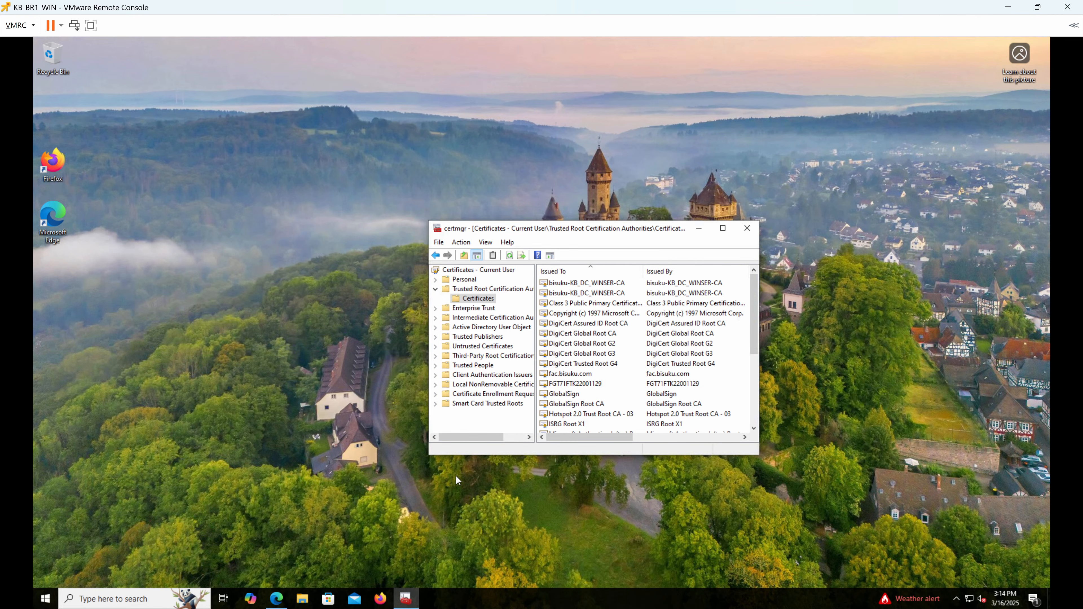
pyautogui.click(276, 599)
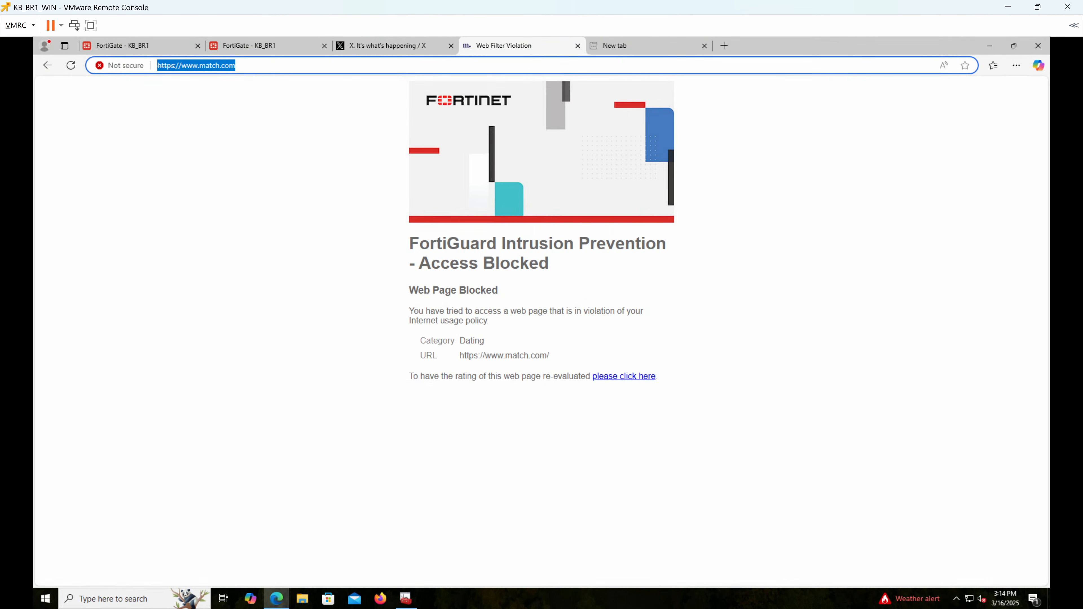
pyautogui.click(1037, 46)
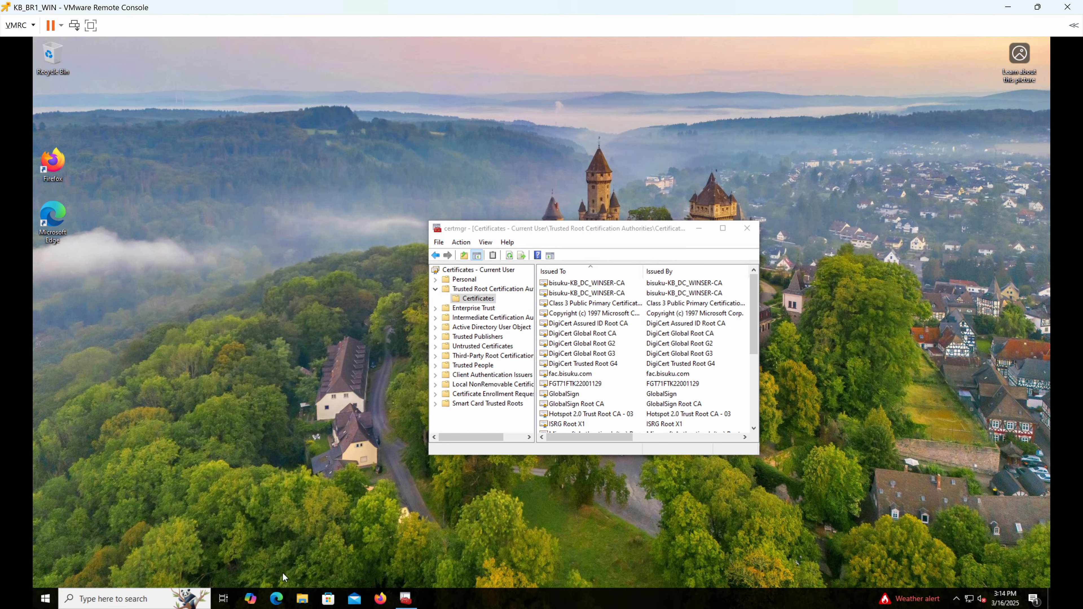
pyautogui.click(277, 599)
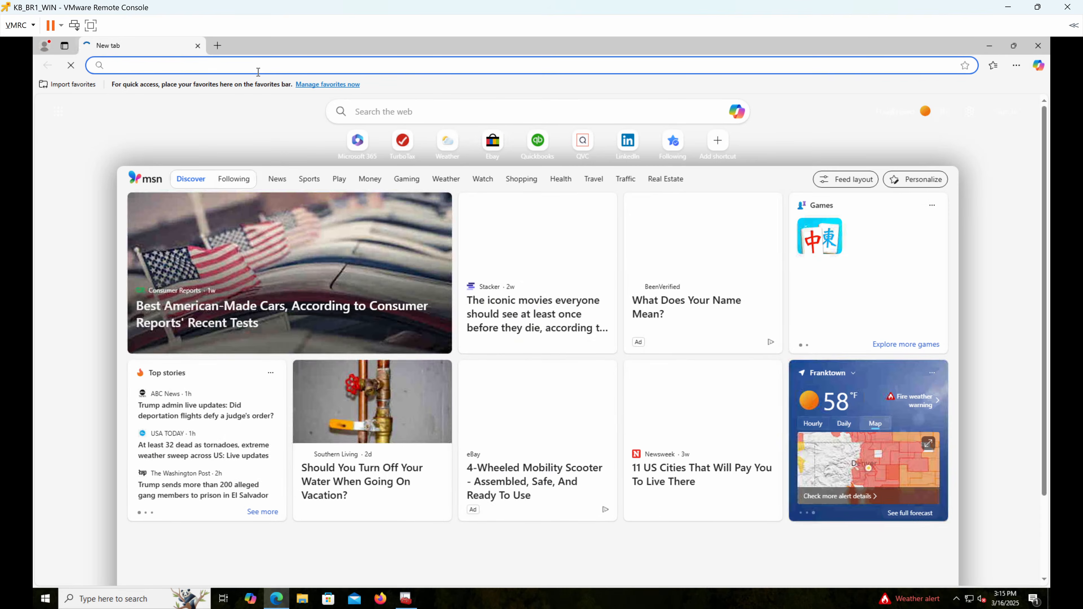
pyautogui.write('br')
pyautogui.press('Return')
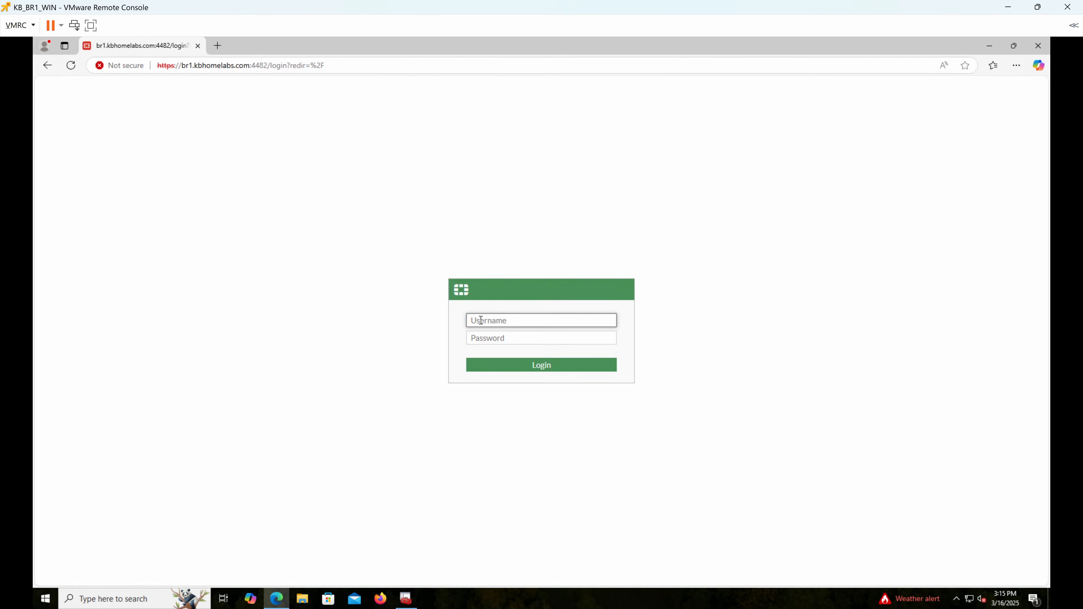
# Step: Log in to the branch FortiGate with the lab username, account password and token code, and confirm read-write access
pyautogui.write('guylabuser')
pyautogui.press('Tab')
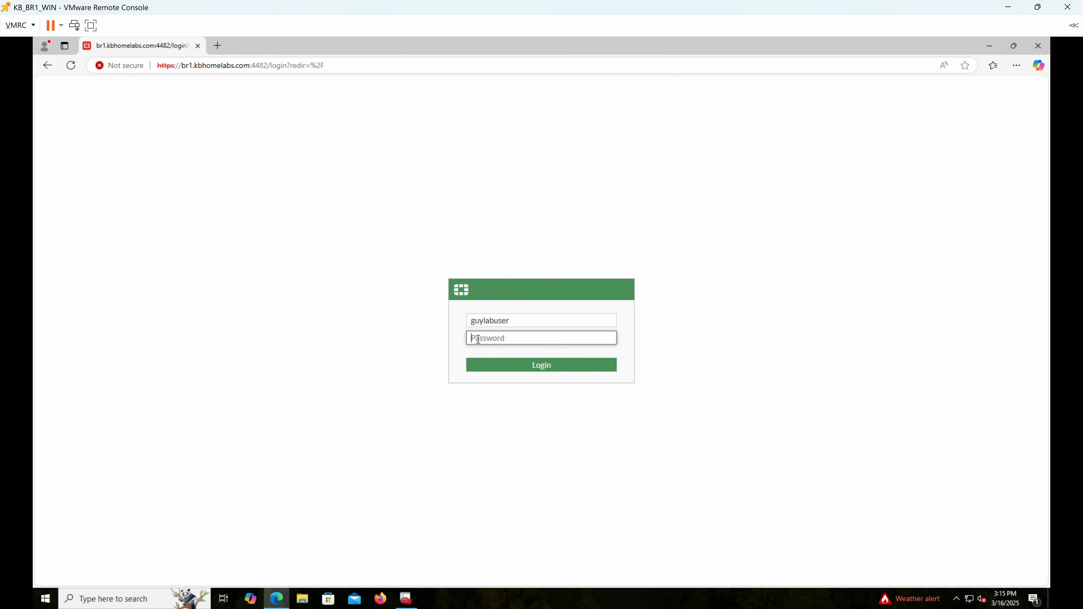
pyautogui.write('••••••')
pyautogui.press('Return')
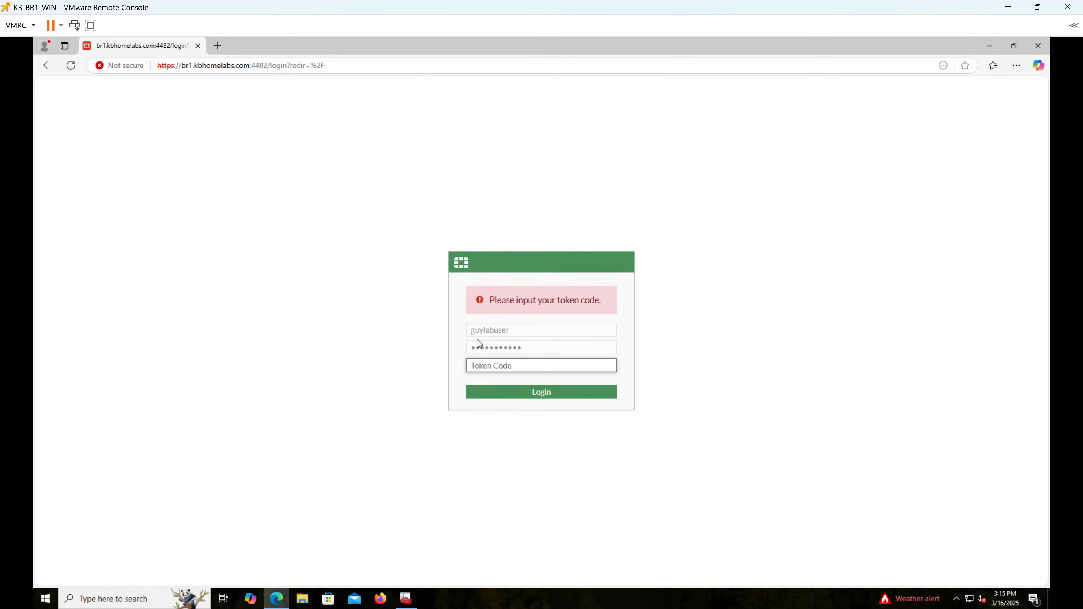
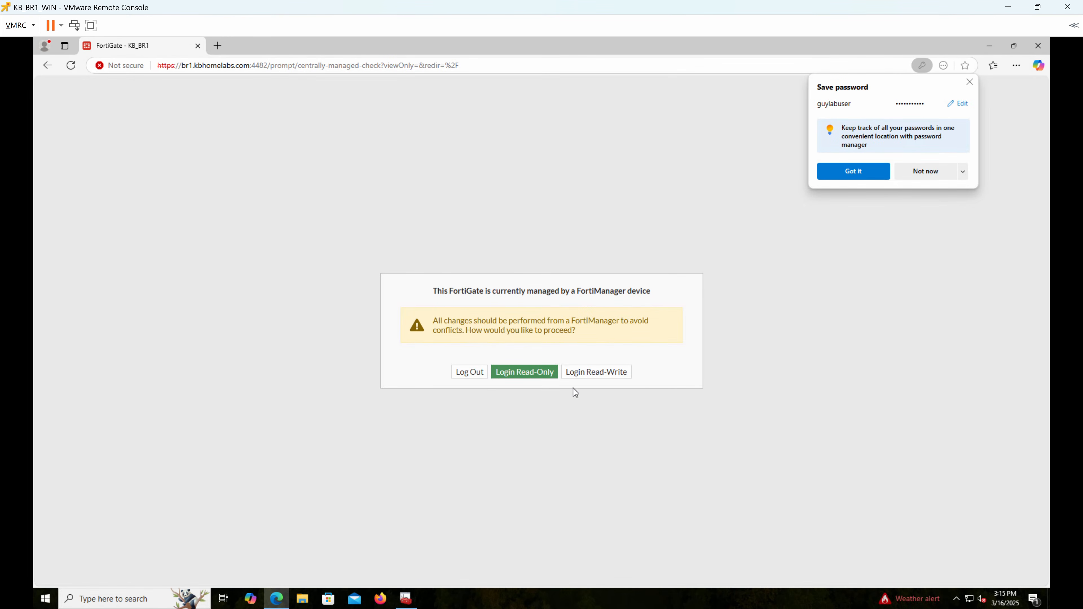
pyautogui.click(615, 376)
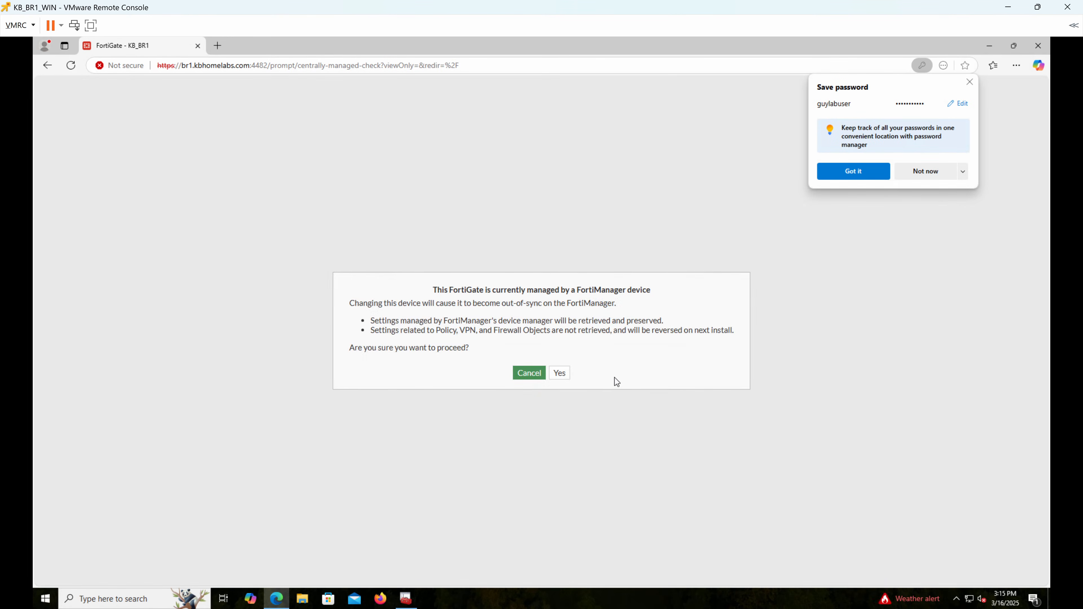
pyautogui.click(560, 374)
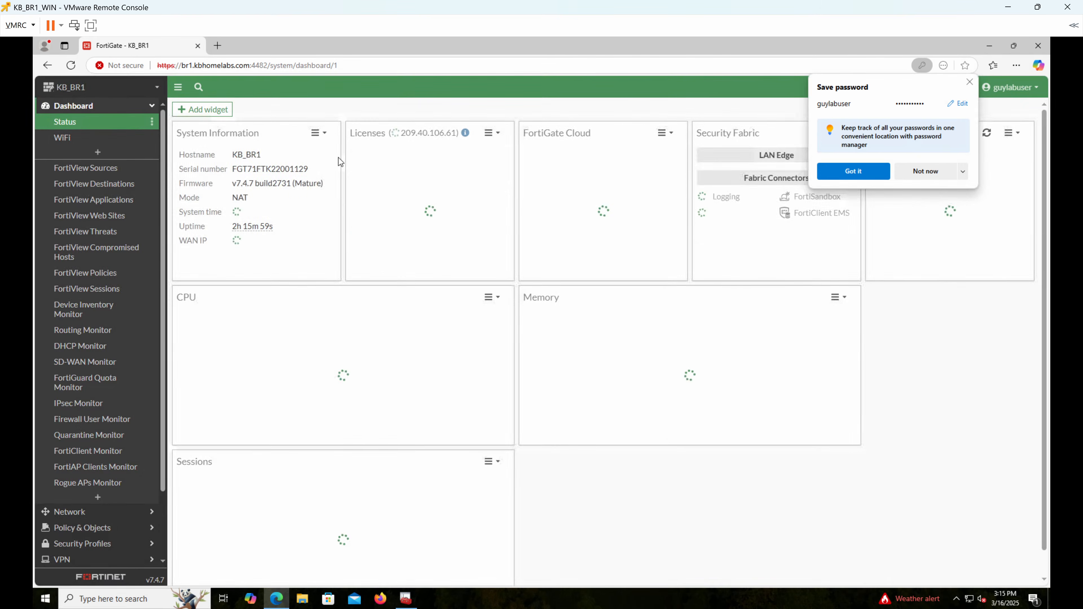
# Step: Open the branch FortiGate's firewall policies and examine the security profiles assigned to the LAN-to-WAN policies
pyautogui.scroll(-3, 100, 370)
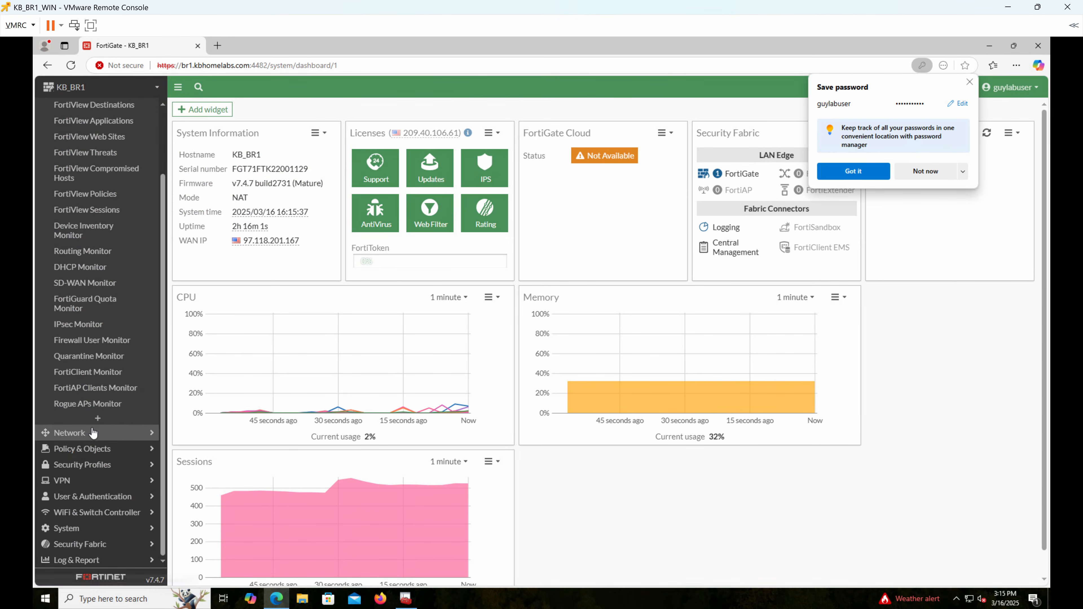
pyautogui.click(97, 453)
pyautogui.click(107, 154)
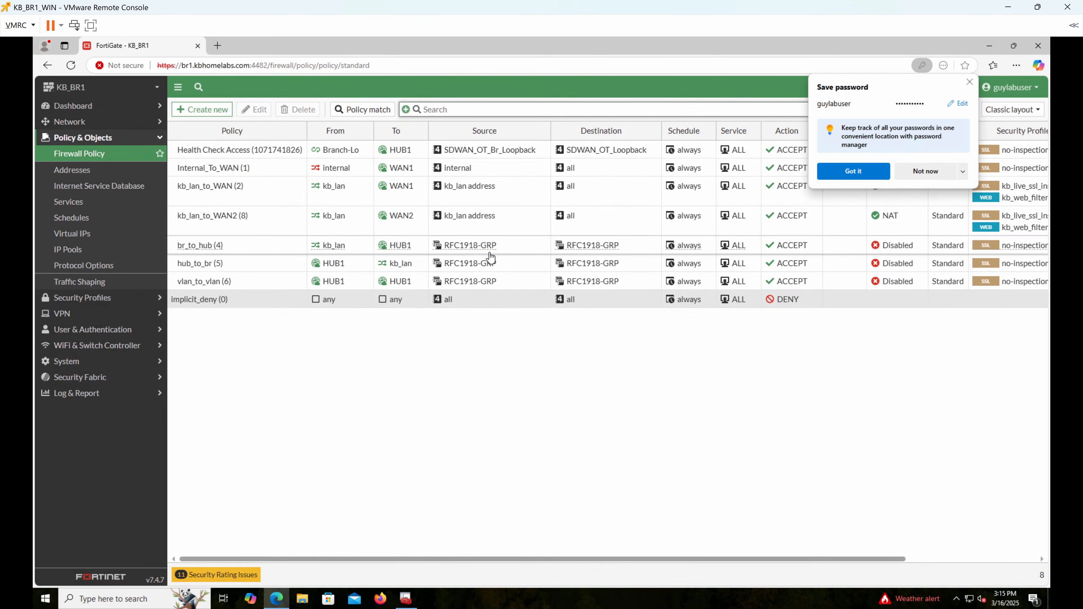
pyautogui.hscroll(3, 638, 219)
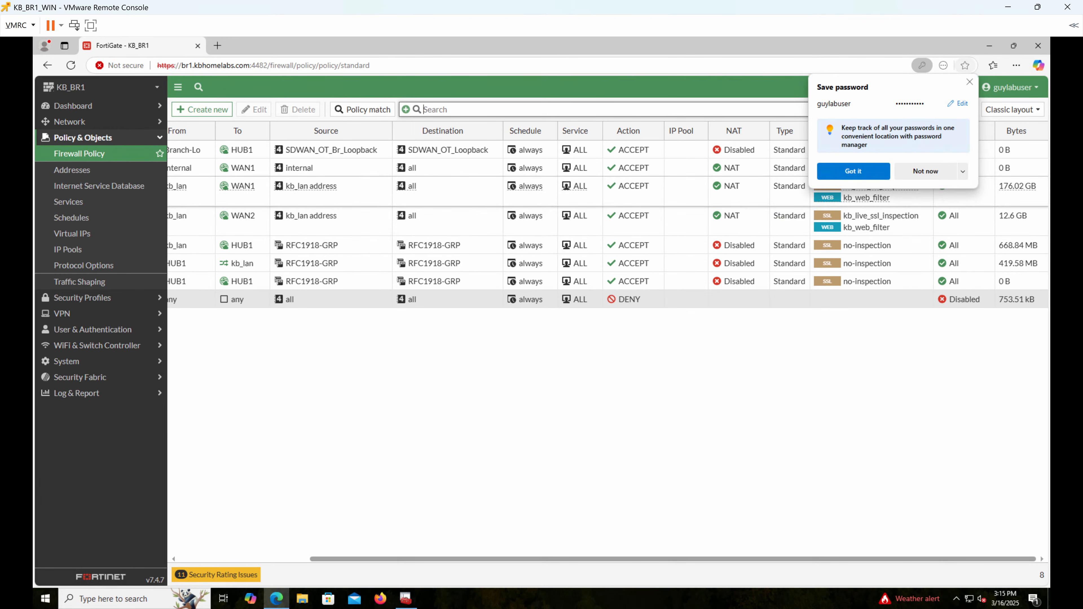
# Step: Load the Google search results for "kbtrainings ccna" in a new browser tab
pyautogui.click(217, 45)
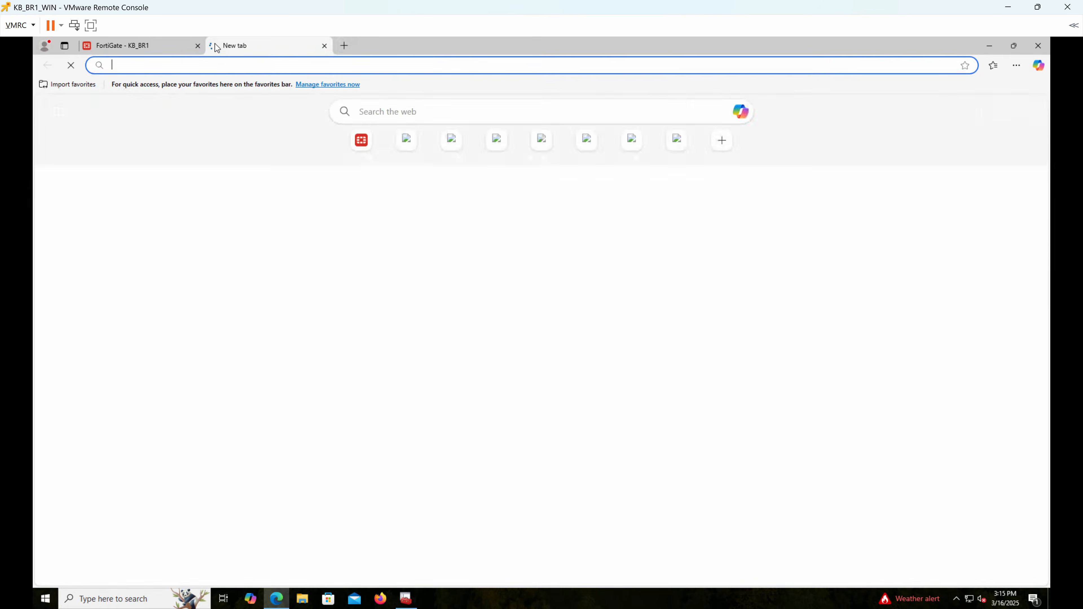
pyautogui.write('mat')
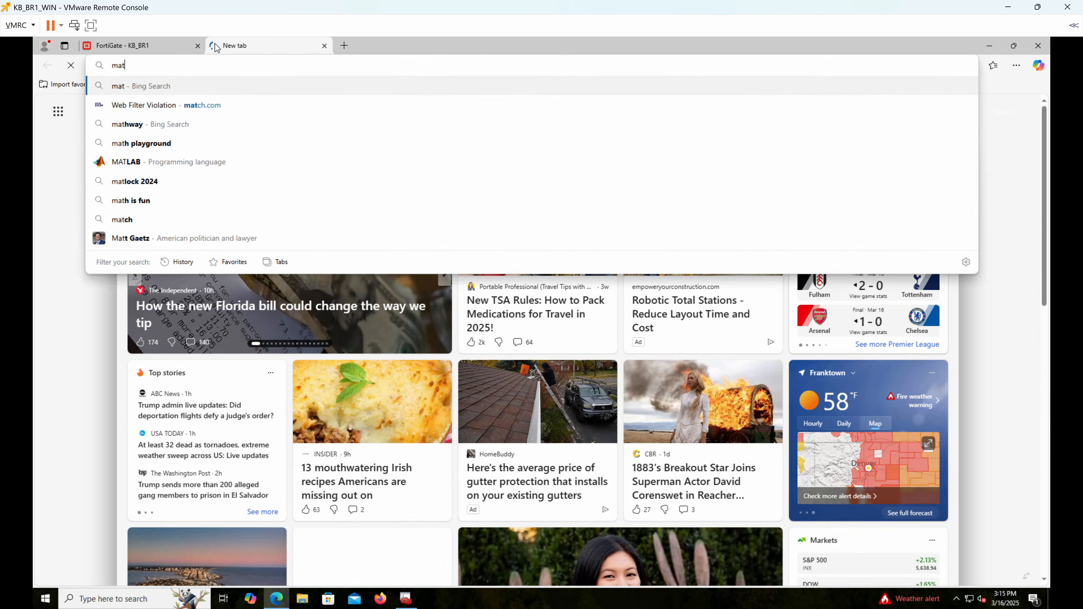
pyautogui.press('Escape')
pyautogui.hotkey('ctrl', 'v')
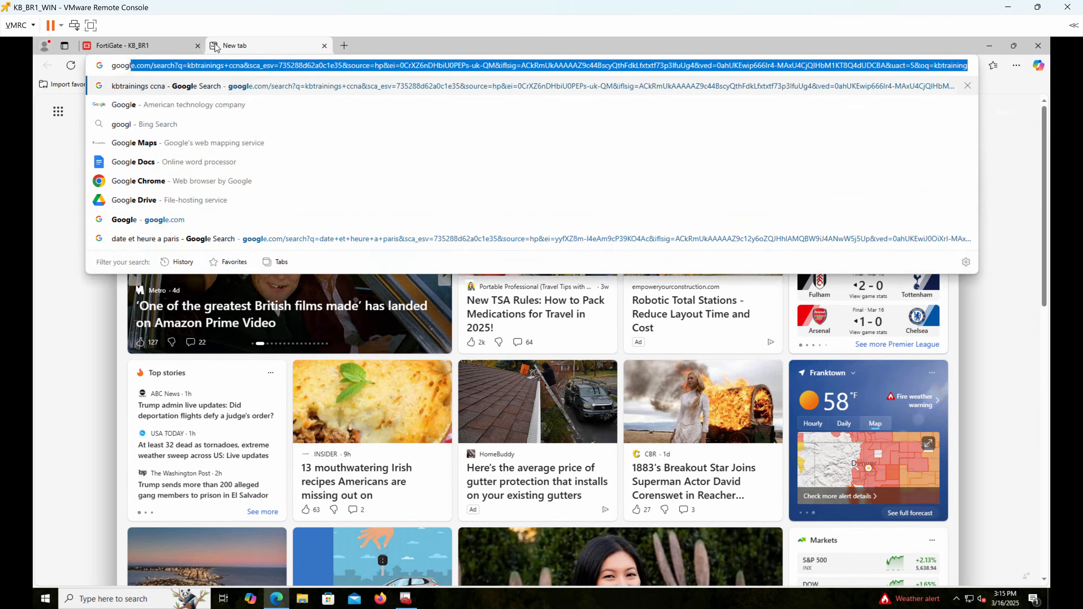
pyautogui.press('Return')
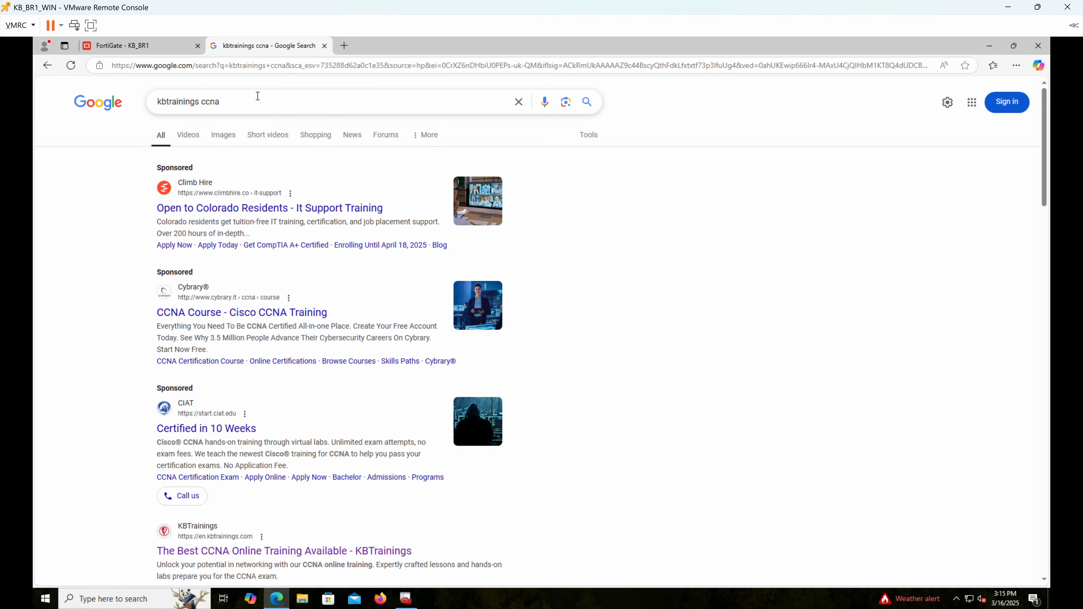
# Step: Inspect the issuer of Google's site certificate, then close the certificate viewer
pyautogui.doubleClick(255, 98)
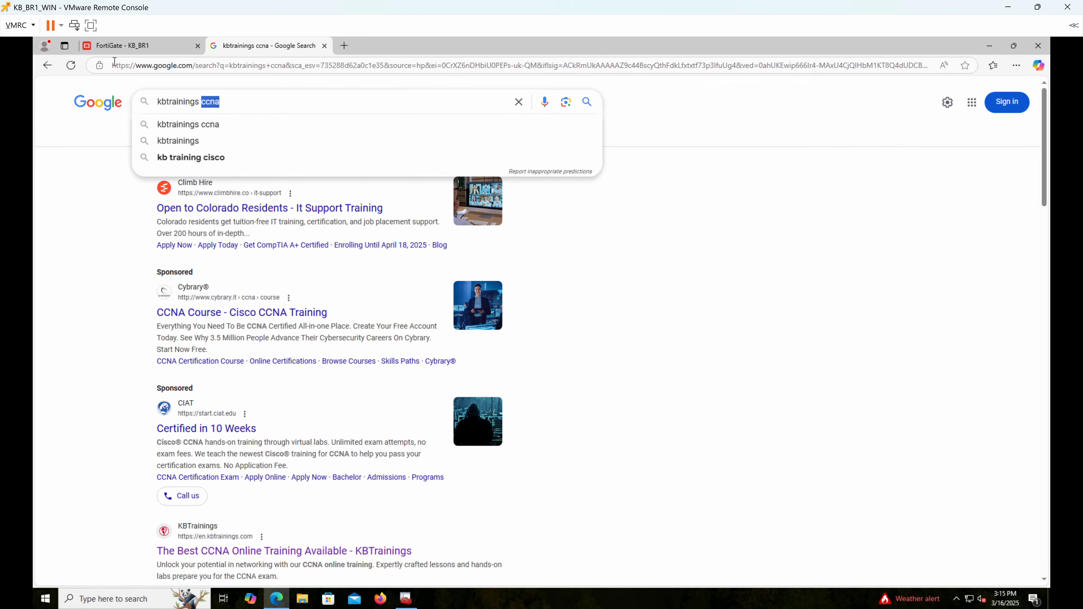
pyautogui.click(99, 66)
pyautogui.click(147, 105)
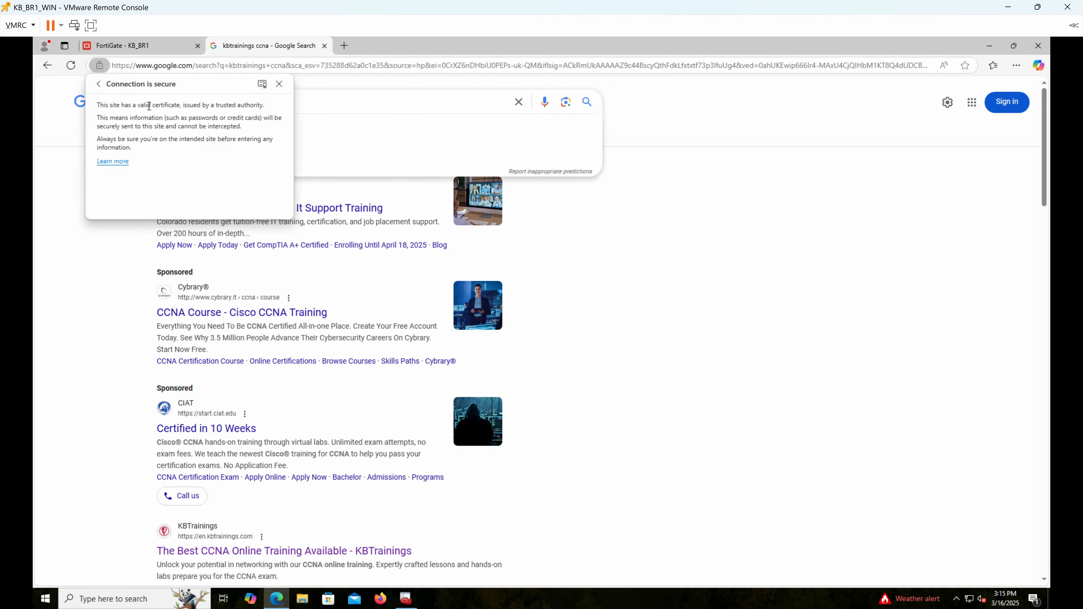
pyautogui.click(262, 84)
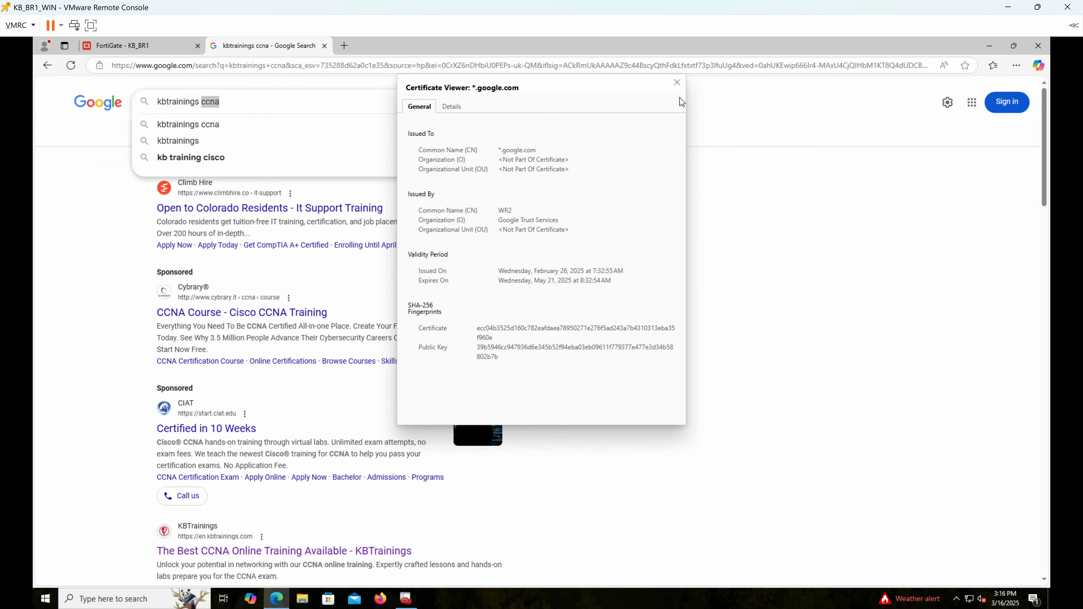
pyautogui.click(677, 82)
# Step: Load en.kbtrainings.com in a new tab to test the web filter
pyautogui.click(345, 45)
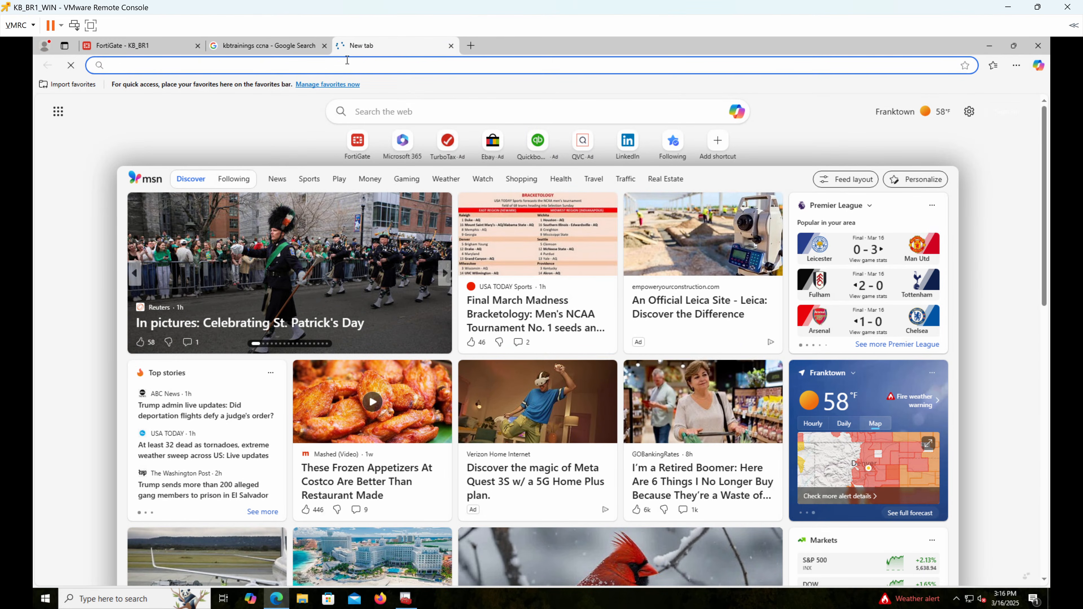
pyautogui.write('kbtr')
pyautogui.press('BackSpace')
pyautogui.press('BackSpace')
pyautogui.press('BackSpace')
pyautogui.press('BackSpace')
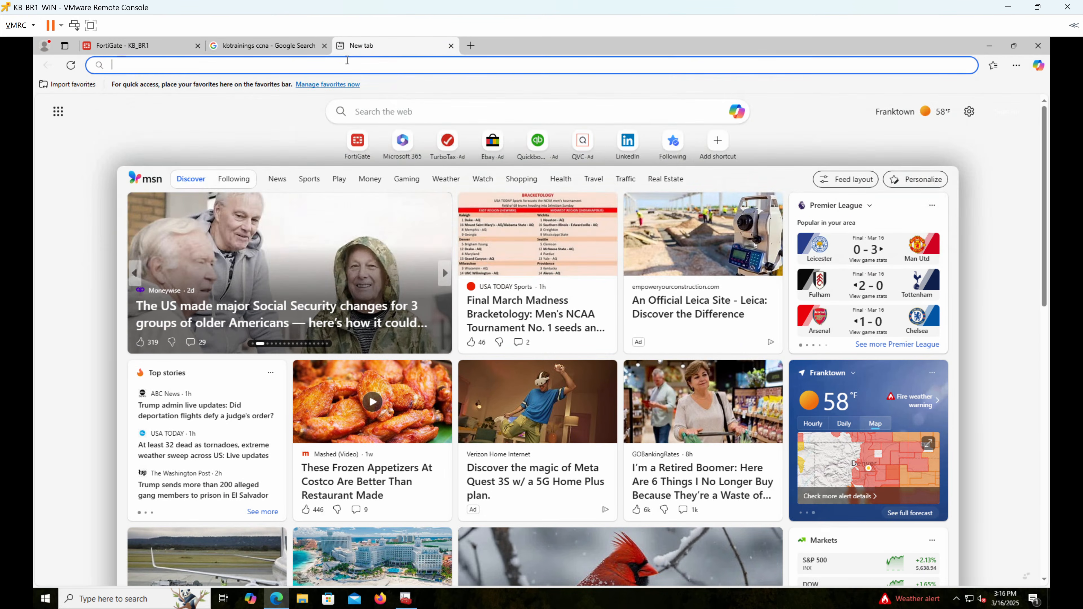
pyautogui.write('en.kbtr')
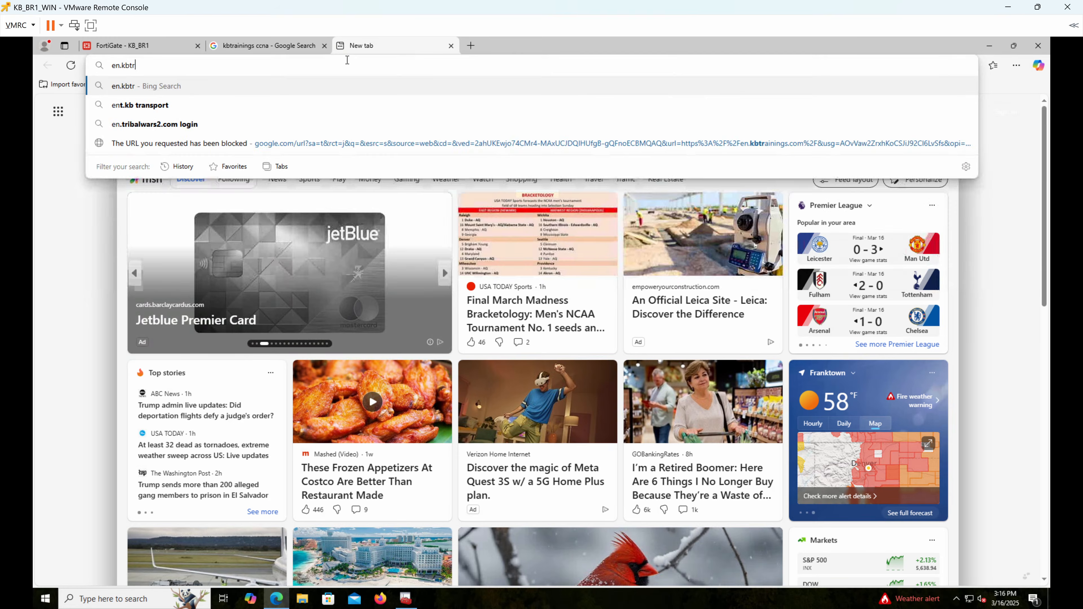
pyautogui.write('ainins')
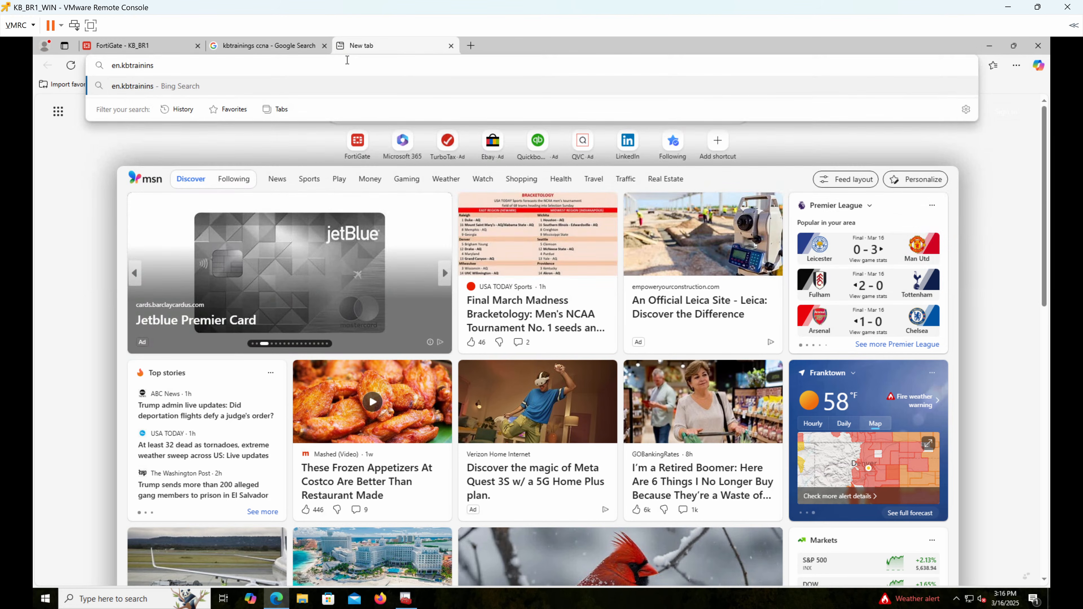
pyautogui.write('gs.com')
pyautogui.press('Return')
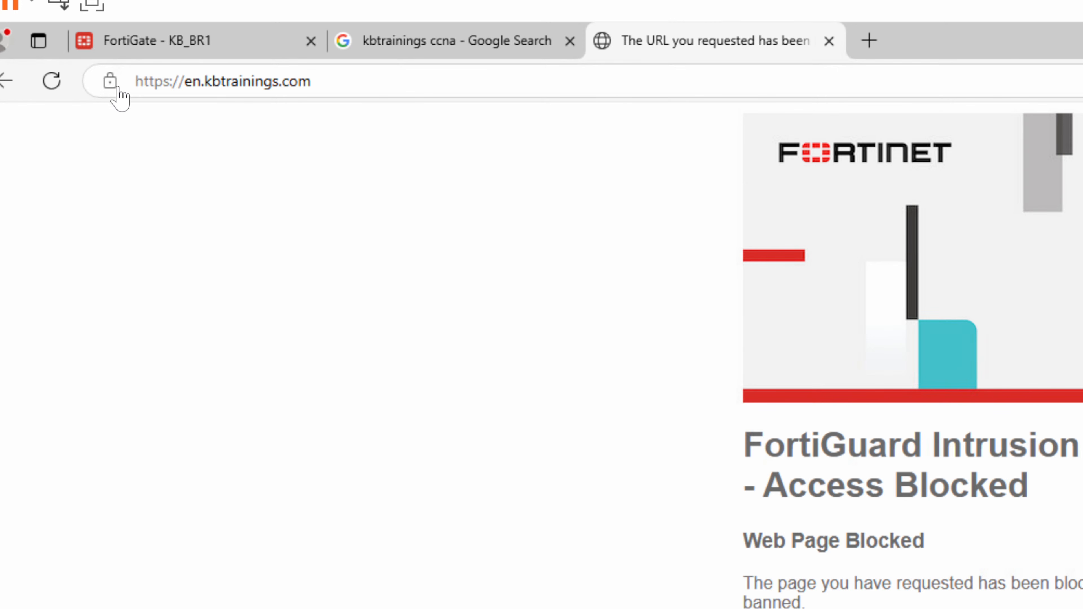
# Step: Examine the issuer's common name, organization and unit in the en.kbtrainings.com certificate, and read the text of the returned page
pyautogui.click(112, 86)
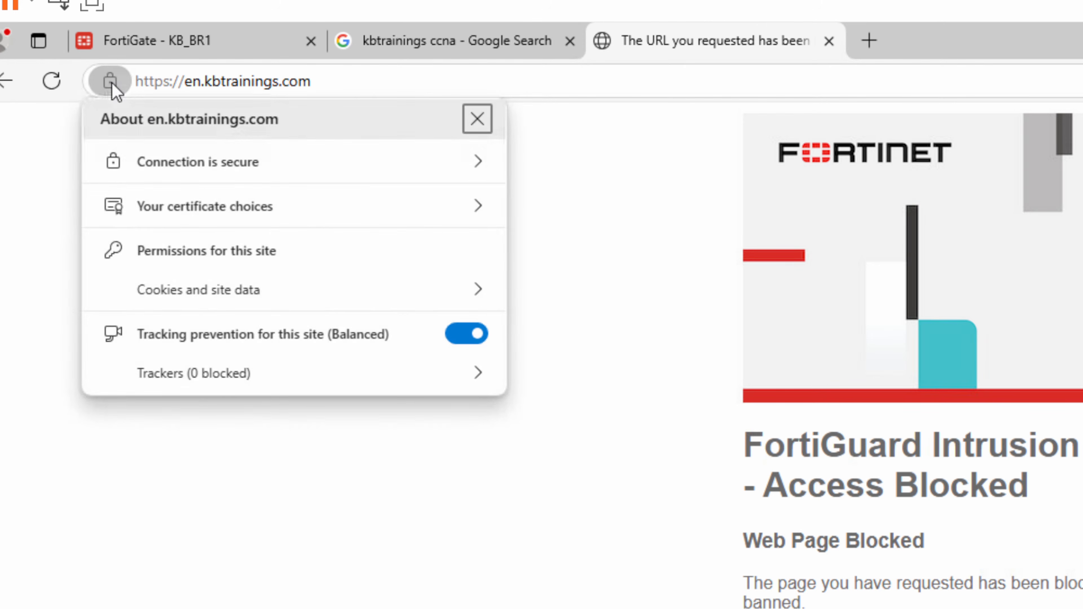
pyautogui.click(218, 173)
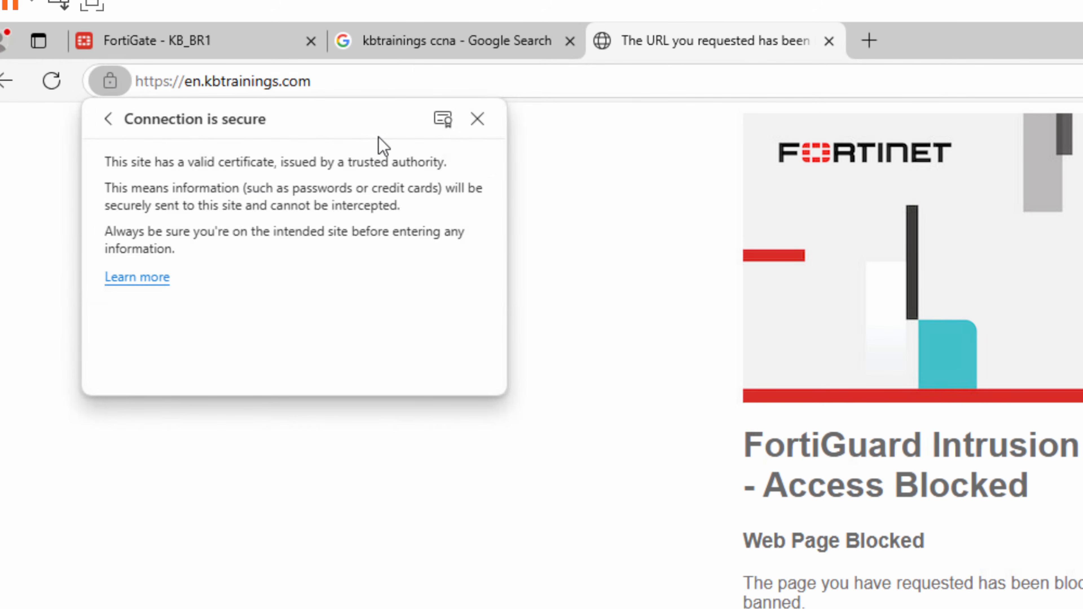
pyautogui.click(443, 119)
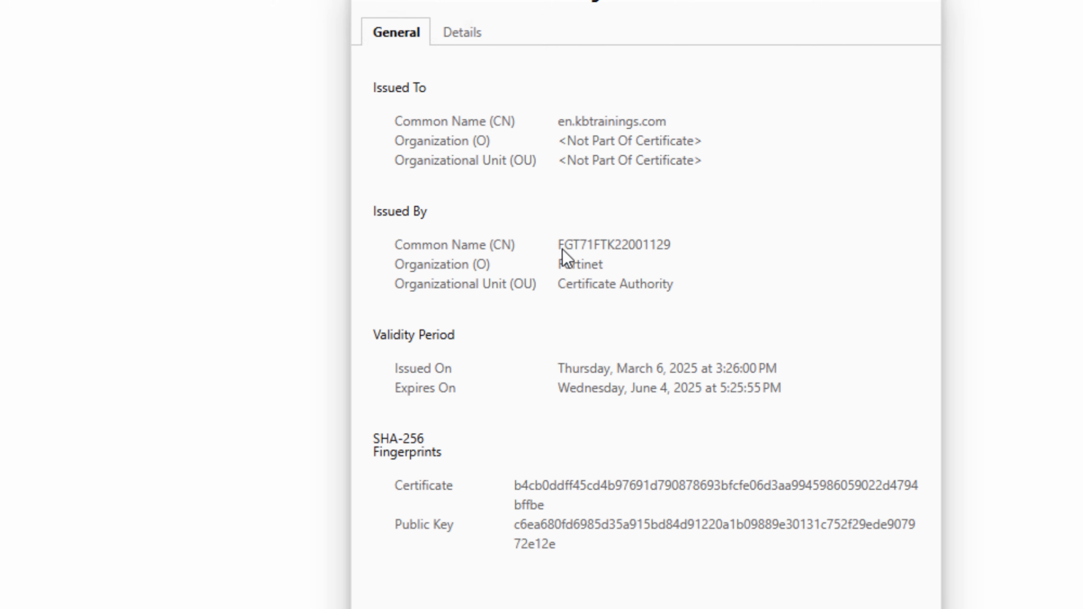
pyautogui.moveTo(562, 249); pyautogui.dragTo(699, 257)
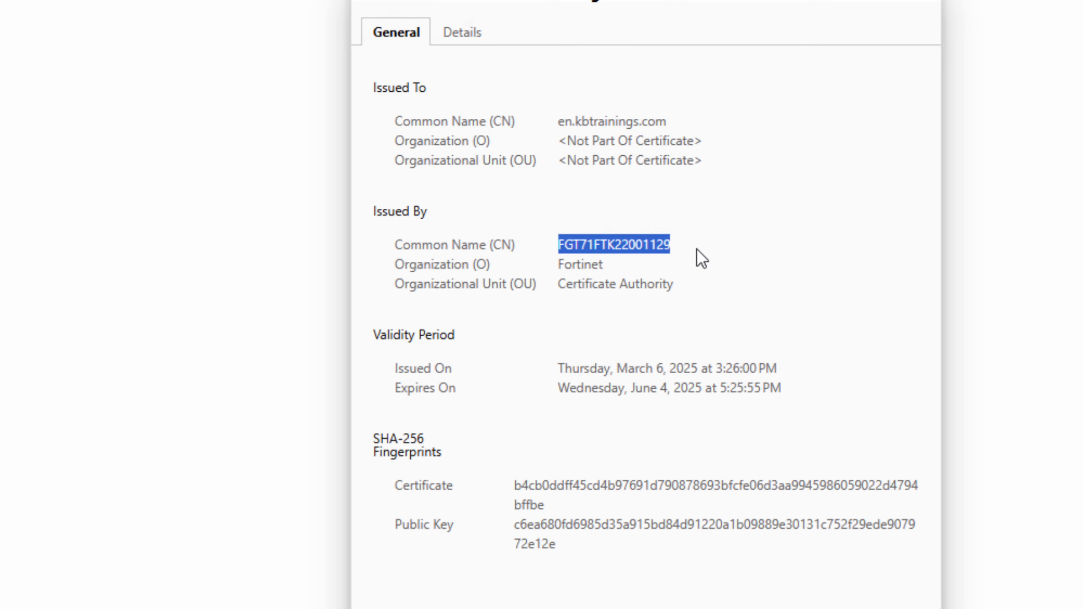
pyautogui.doubleClick(565, 269)
pyautogui.moveTo(557, 288); pyautogui.dragTo(673, 294)
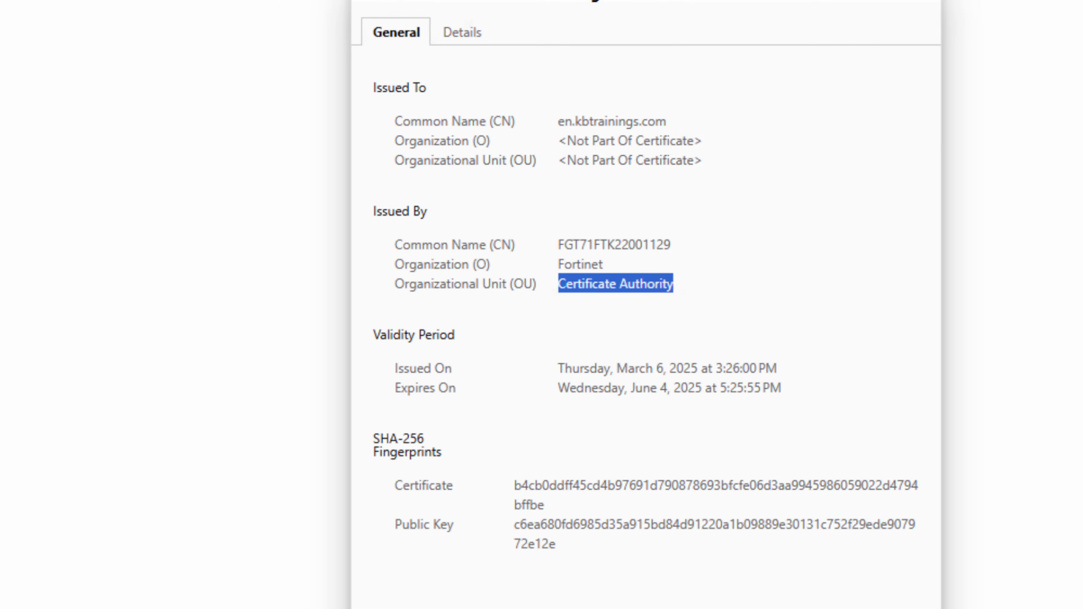
pyautogui.click(918, 1)
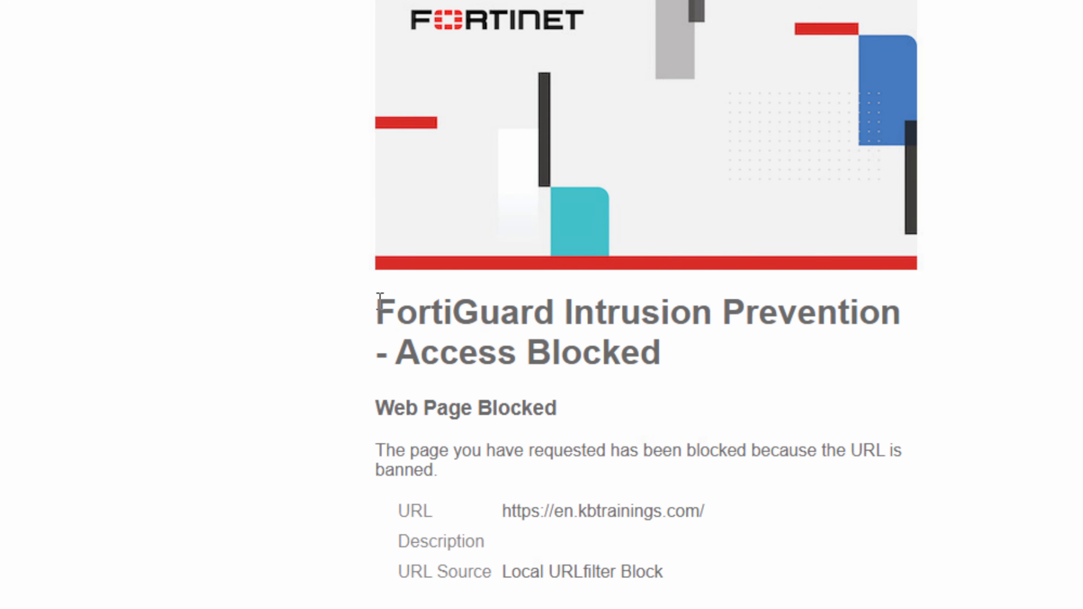
pyautogui.moveTo(378, 296); pyautogui.dragTo(788, 551)
pyautogui.click(734, 552)
# Step: Load x.com in a new tab, inspect its certificate's issuer, and close the certificate viewer
pyautogui.hotkey('ctrl', 't')
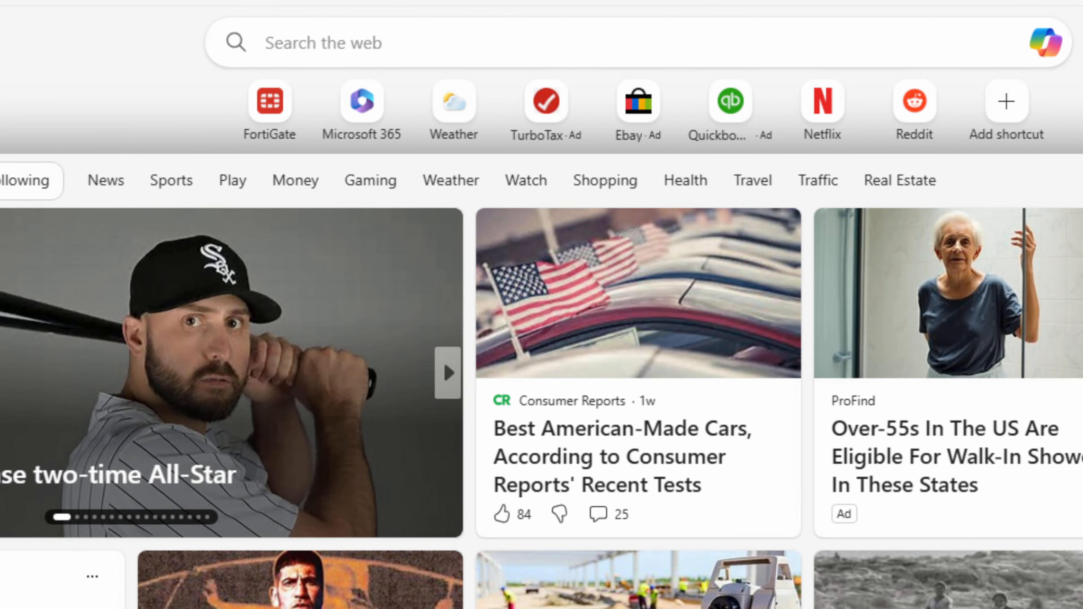
pyautogui.write('x.com')
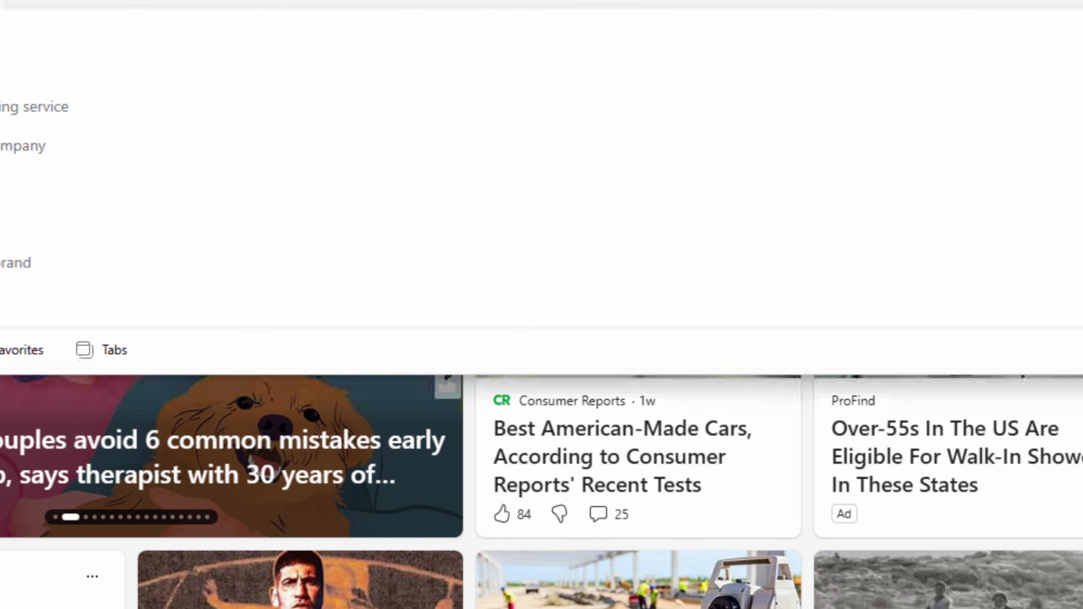
pyautogui.press('Return')
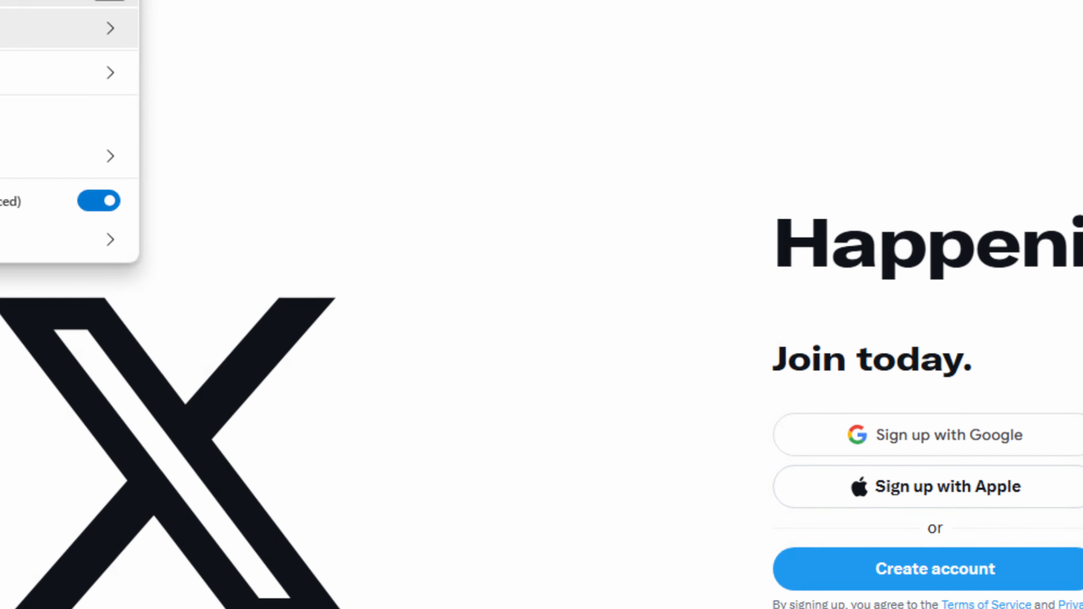
pyautogui.click(25, 29)
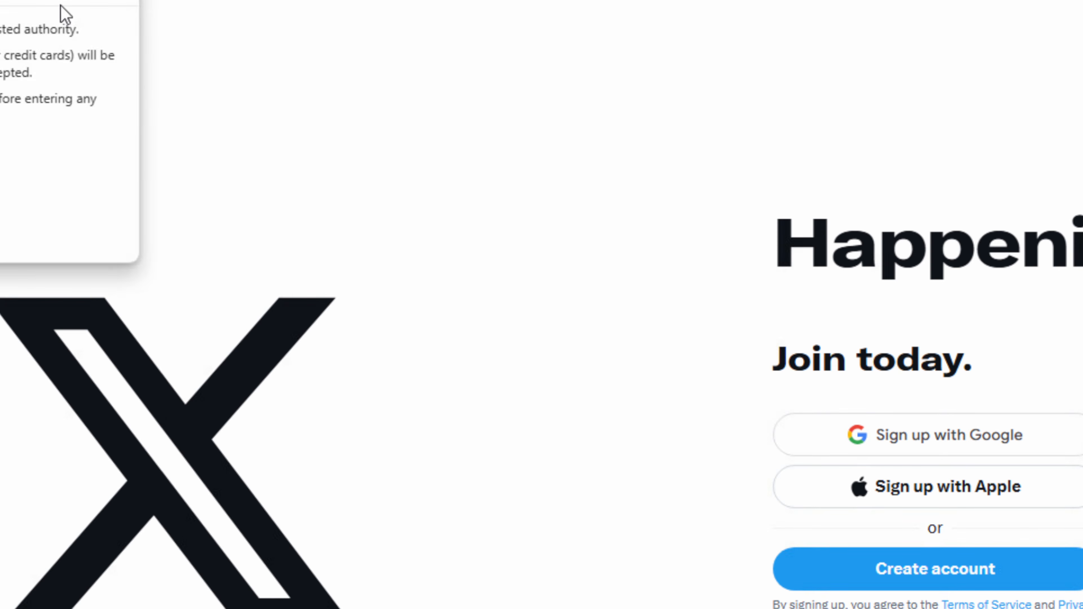
pyautogui.click(76, 2)
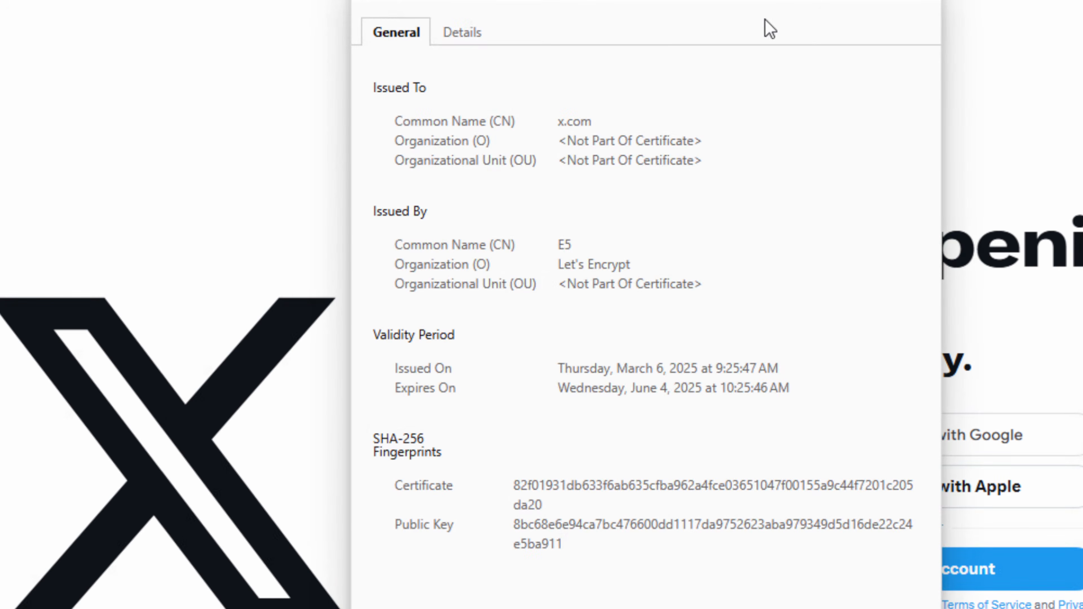
pyautogui.click(920, 2)
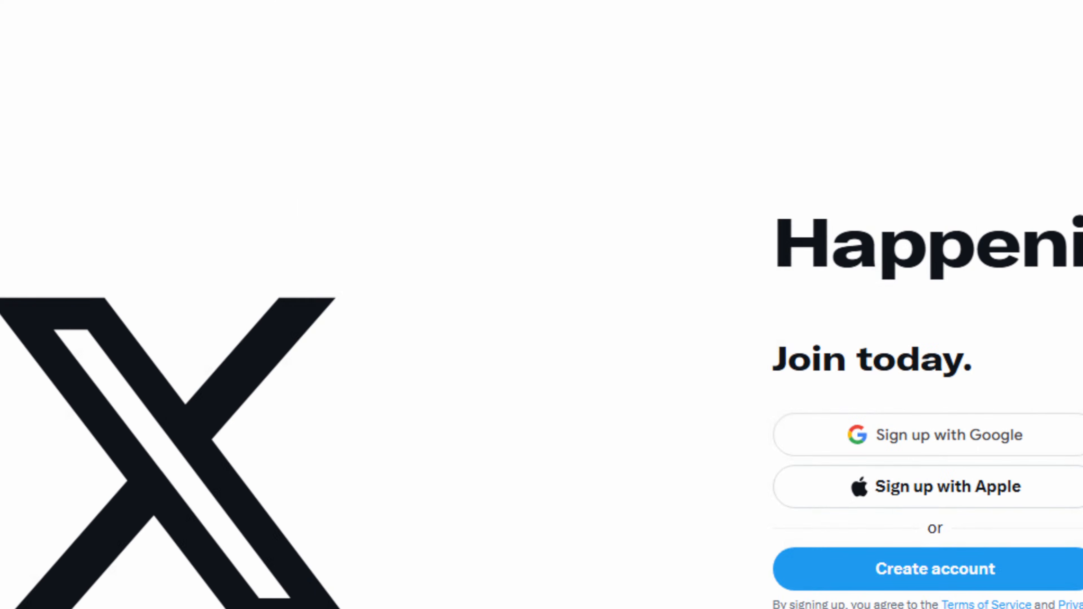
# Step: Load monster.com in a new browser tab to test another site
pyautogui.hotkey('ctrl', 't')
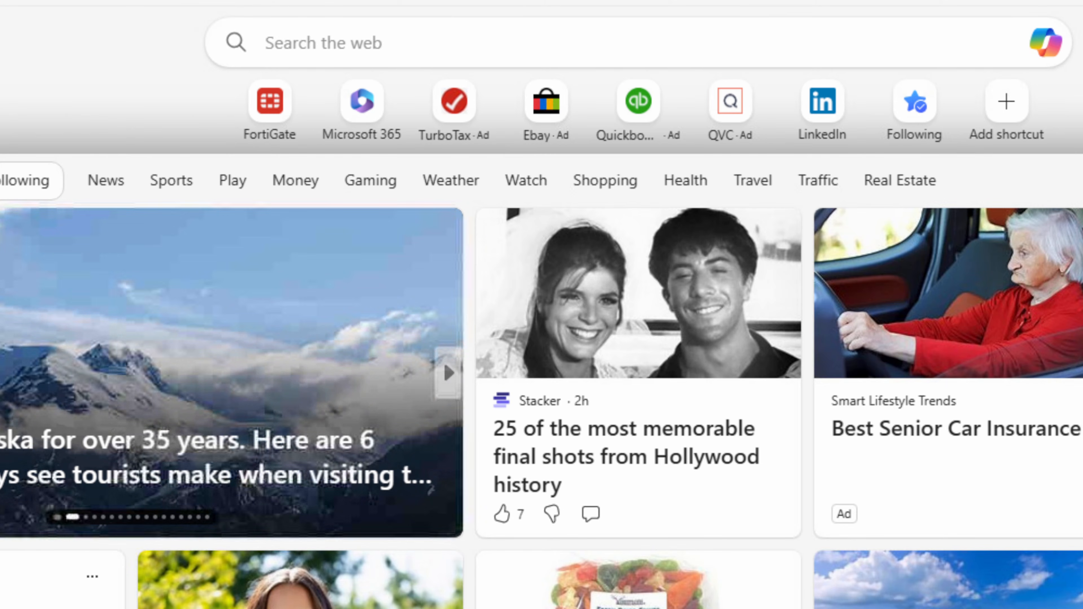
pyautogui.write('chase.com')
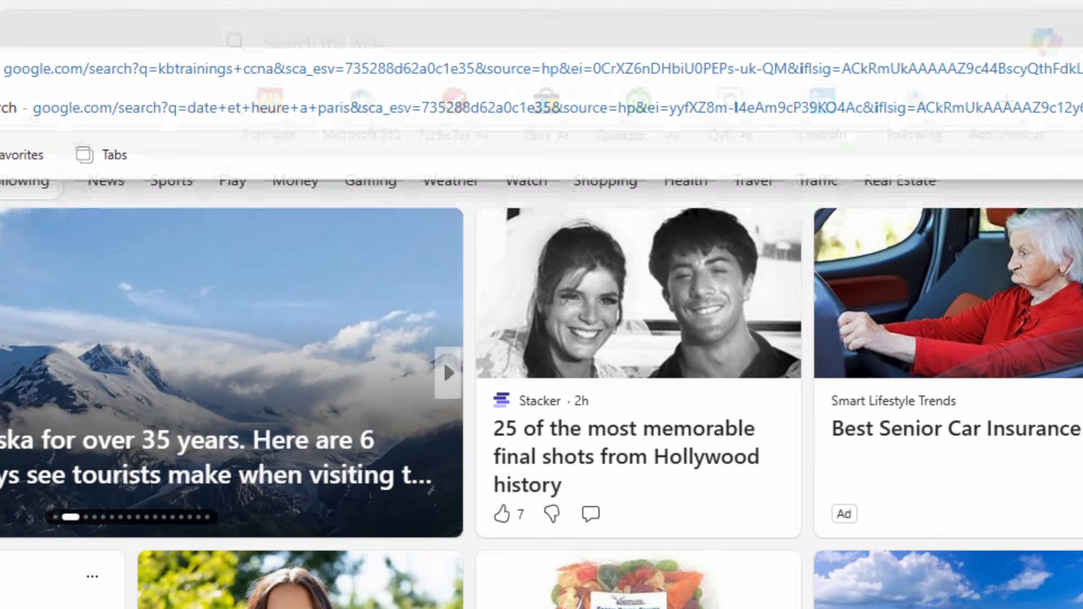
pyautogui.press('Return')
pyautogui.write('mos')
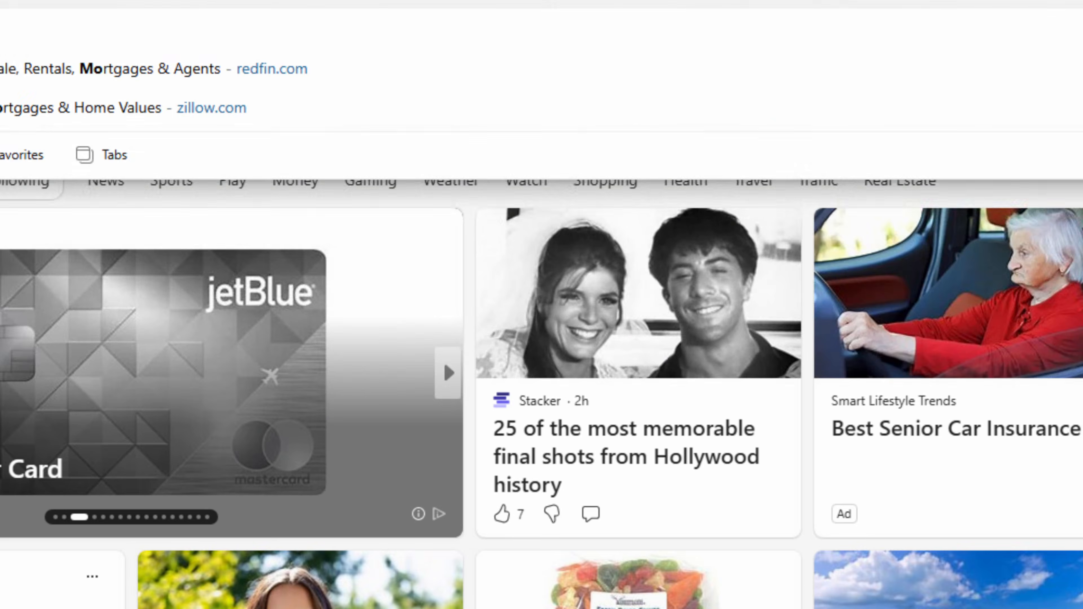
pyautogui.write('t po')
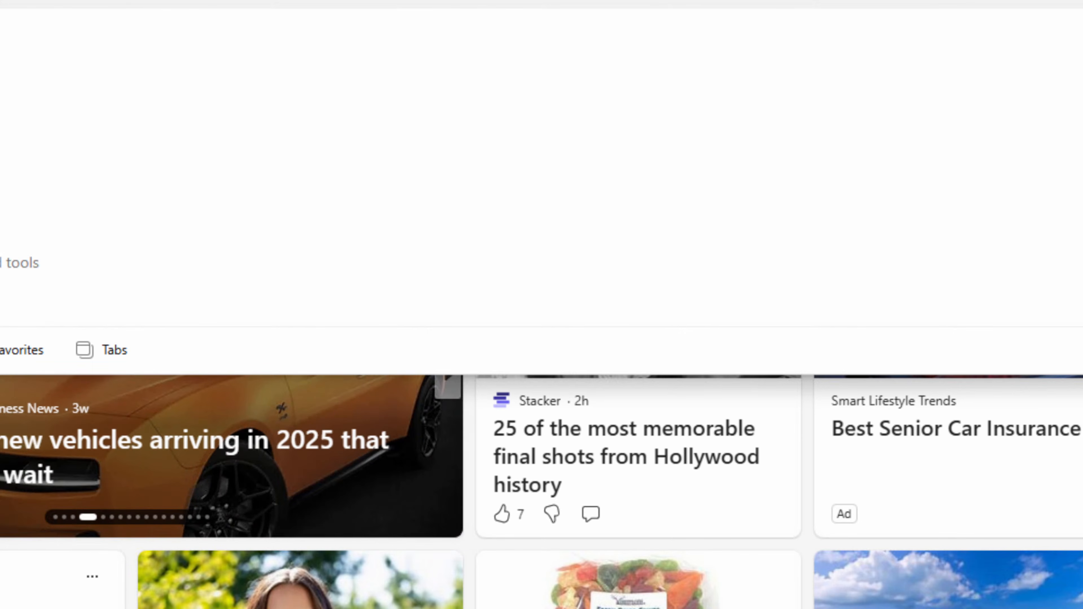
pyautogui.write('pular')
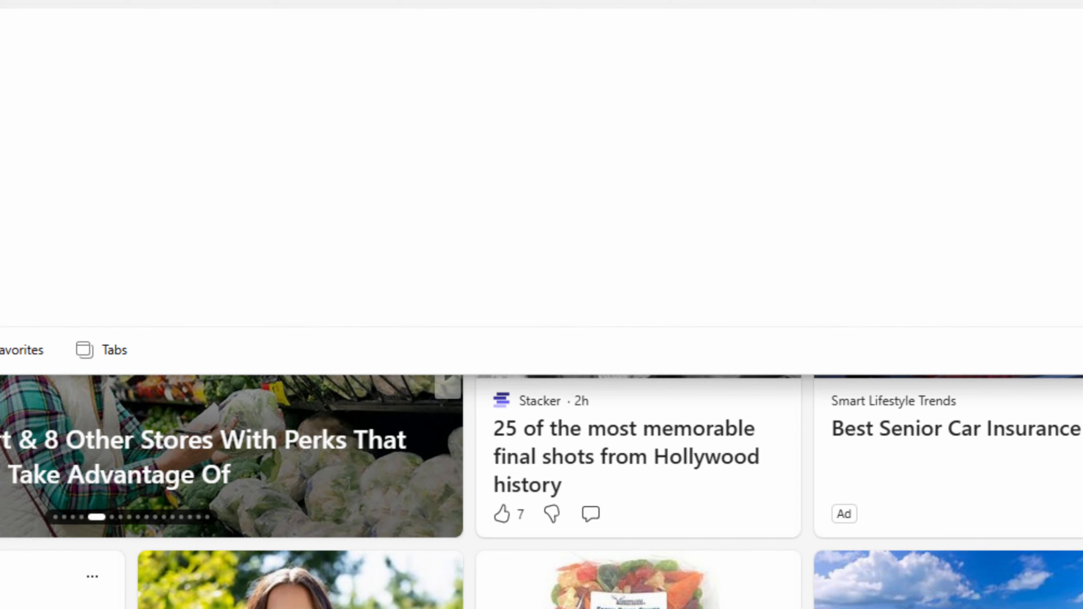
pyautogui.write(' aist')
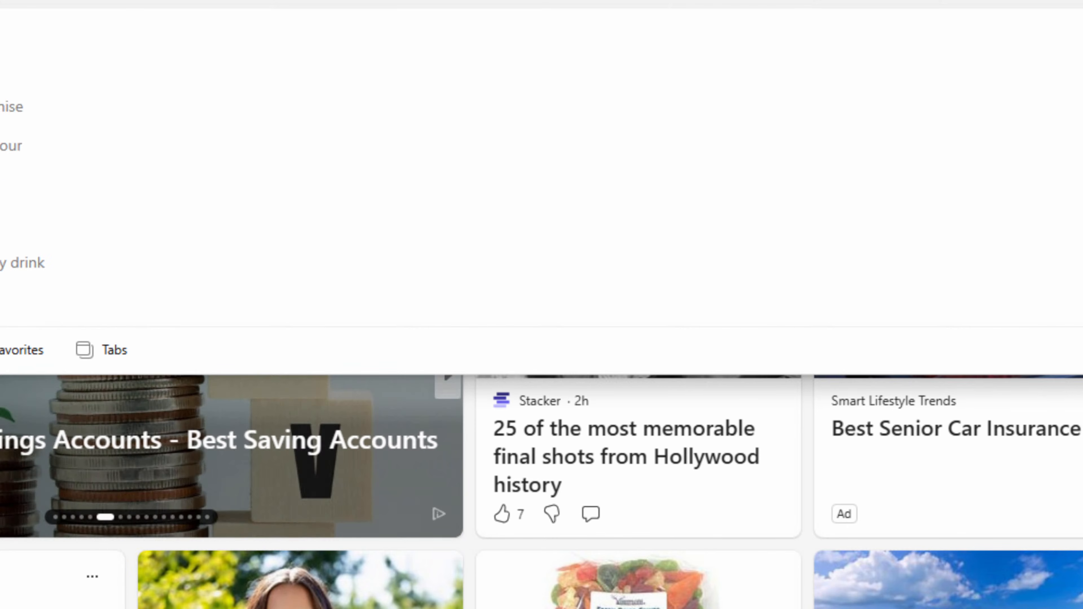
pyautogui.write('.com')
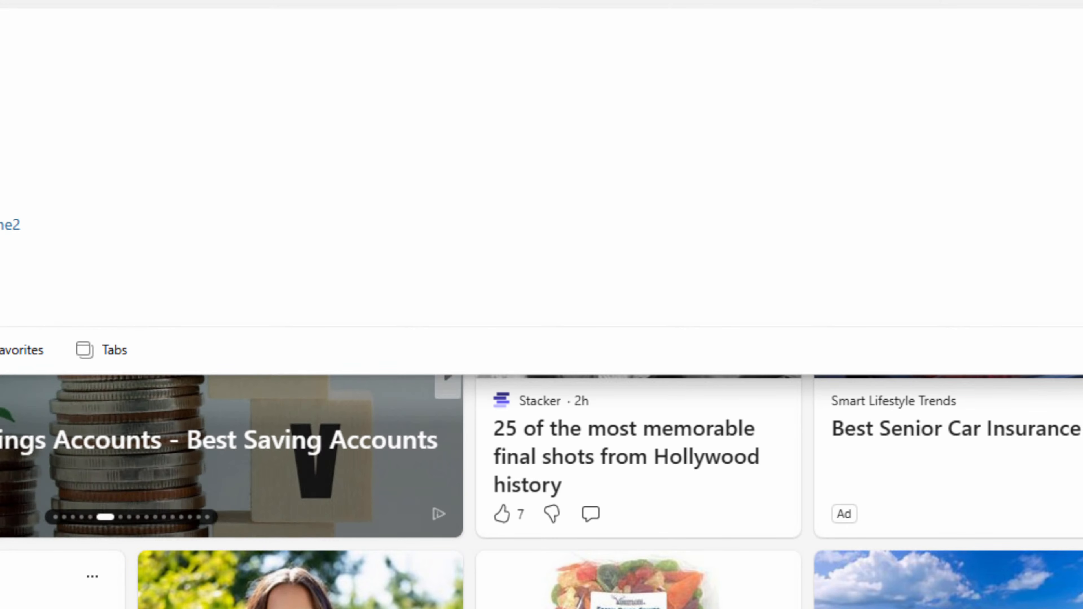
pyautogui.press('Return')
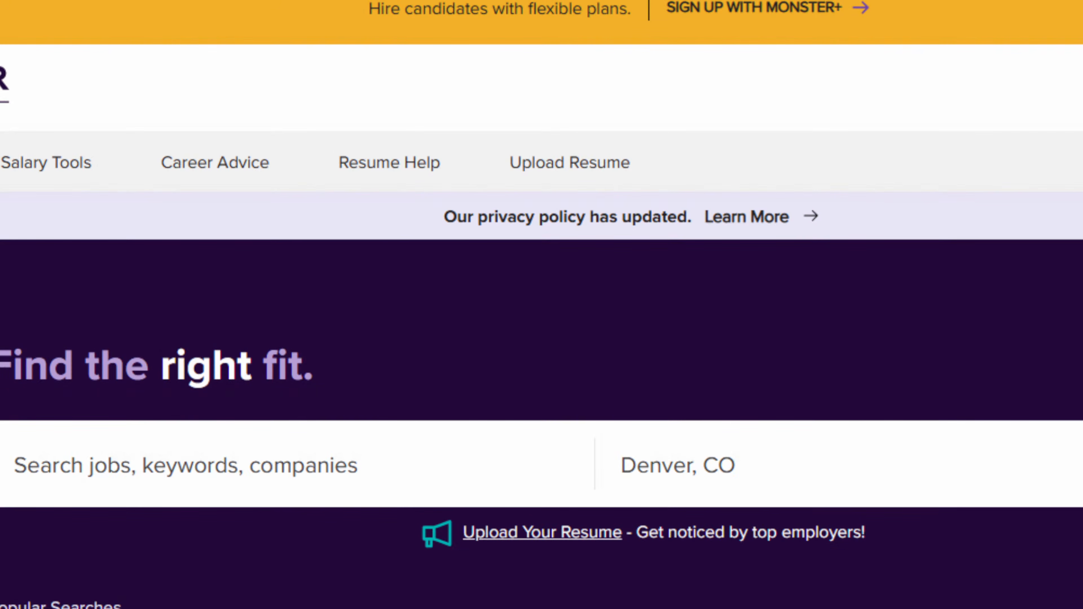
# Step: Inspect the issuer of the monster.com site certificate, then close the certificate viewer
pyautogui.click(0, 0)
pyautogui.click(4, 39)
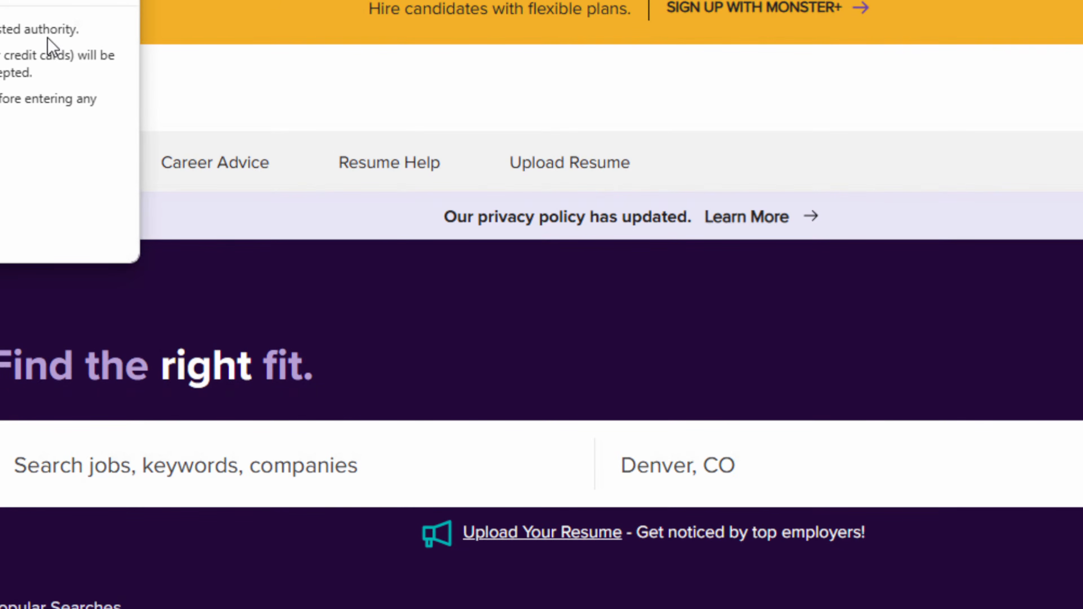
pyautogui.click(85, 2)
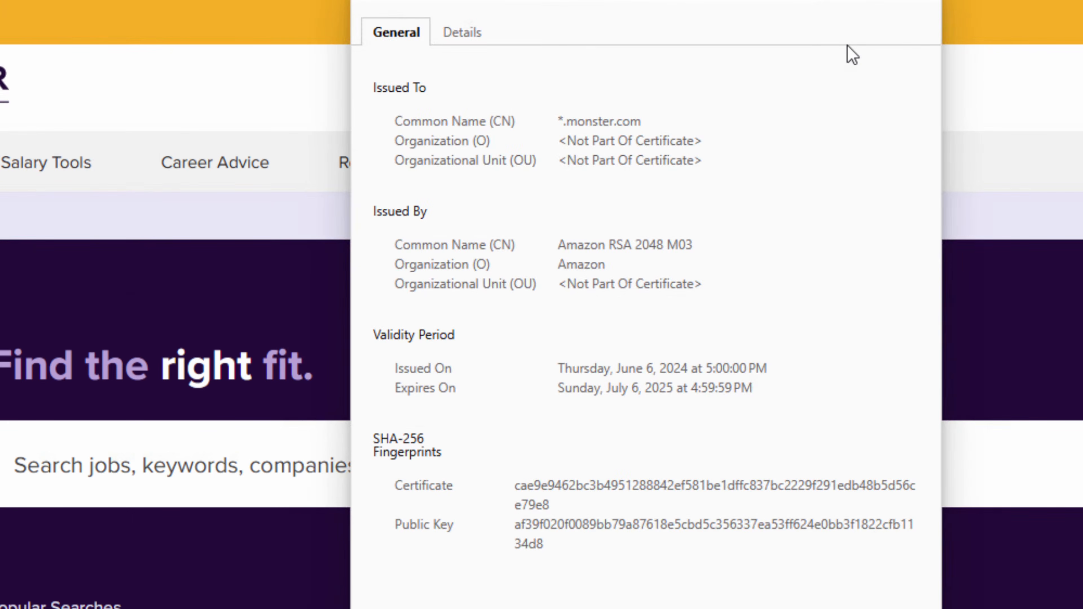
pyautogui.click(930, 3)
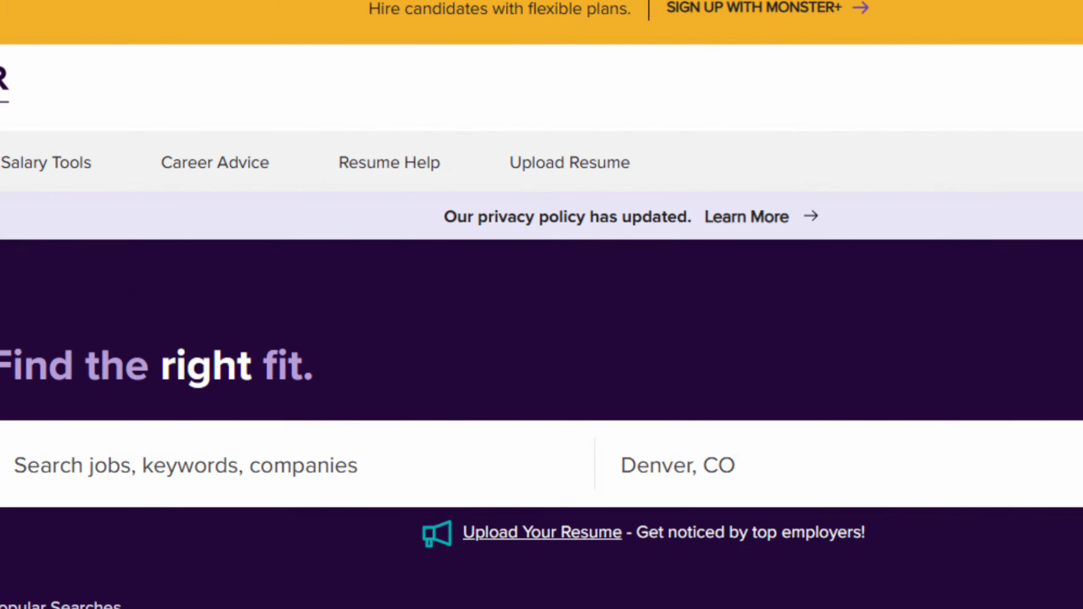
pyautogui.hotkey('ctrl', 't')
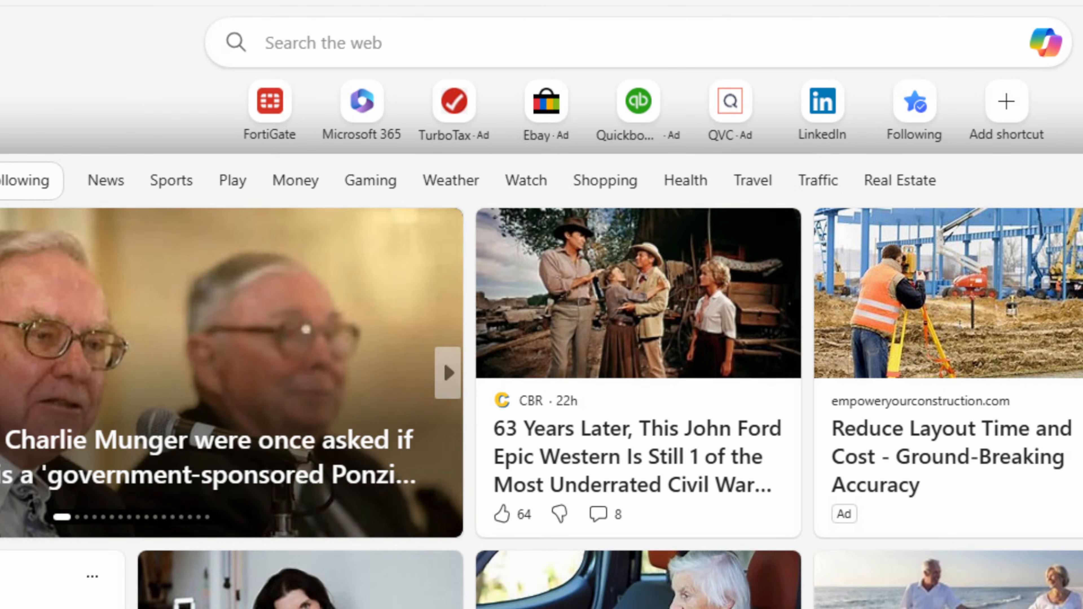
pyautogui.hotkey('ctrl', 'w')
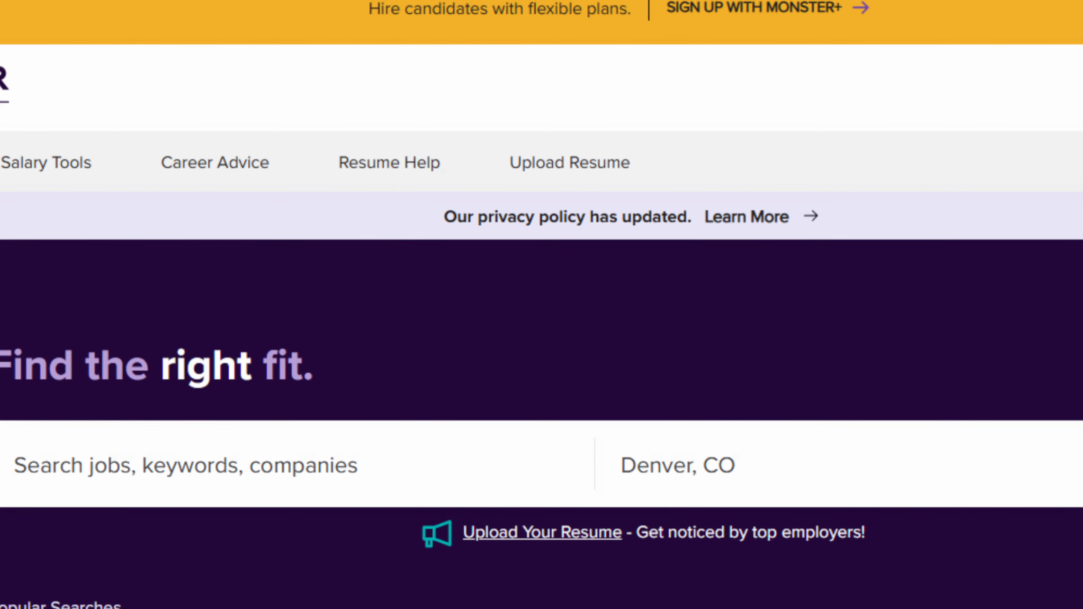
# Step: Return to the branch FortiGate and clone the kb_live_ssl_inspection SSL/SSH inspection profile as kb_live_full_inspection
pyautogui.hotkey('ctrl', 'Tab')
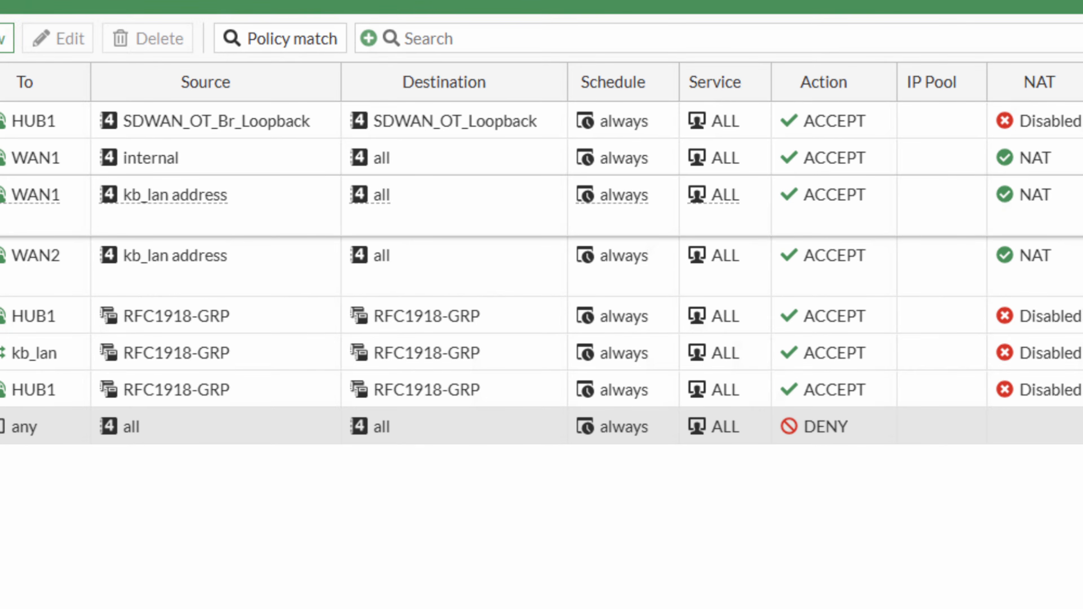
pyautogui.click(1, 299)
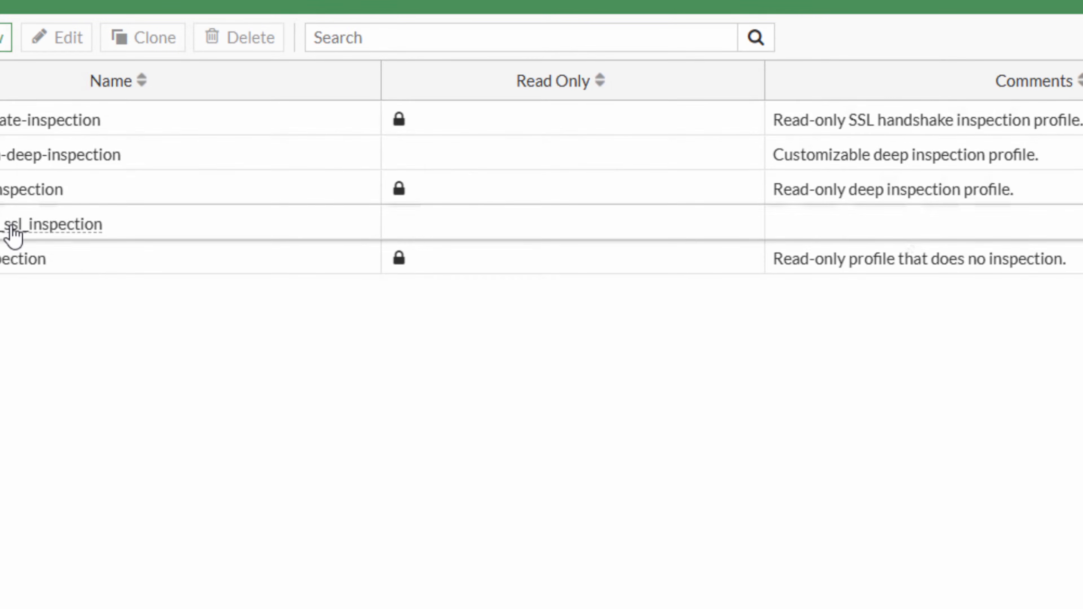
pyautogui.rightClick(13, 235)
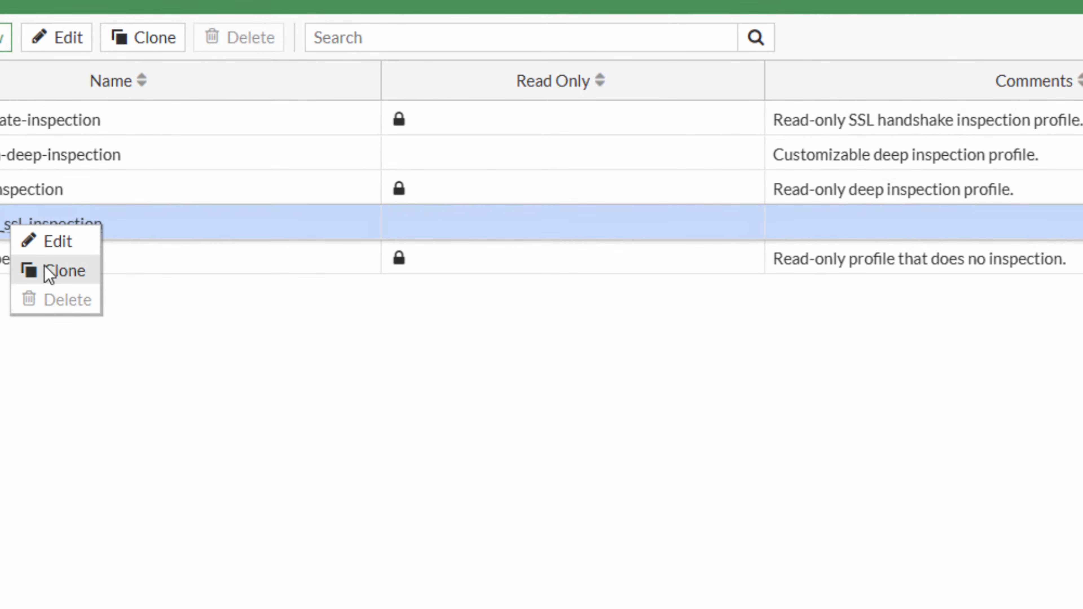
pyautogui.click(49, 274)
pyautogui.click(364, 162)
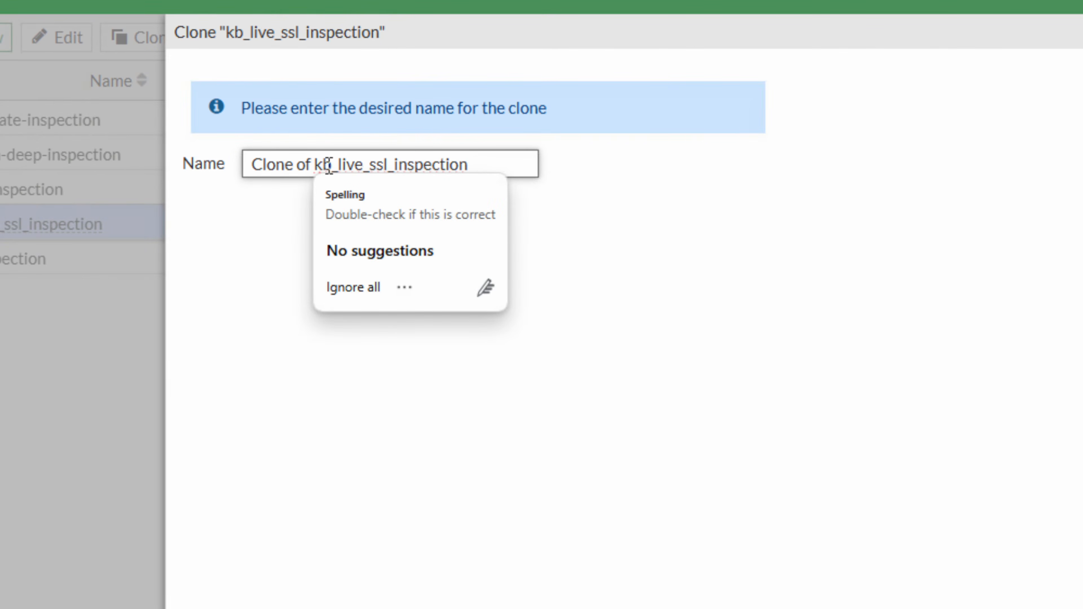
pyautogui.moveTo(312, 164); pyautogui.dragTo(39, 165)
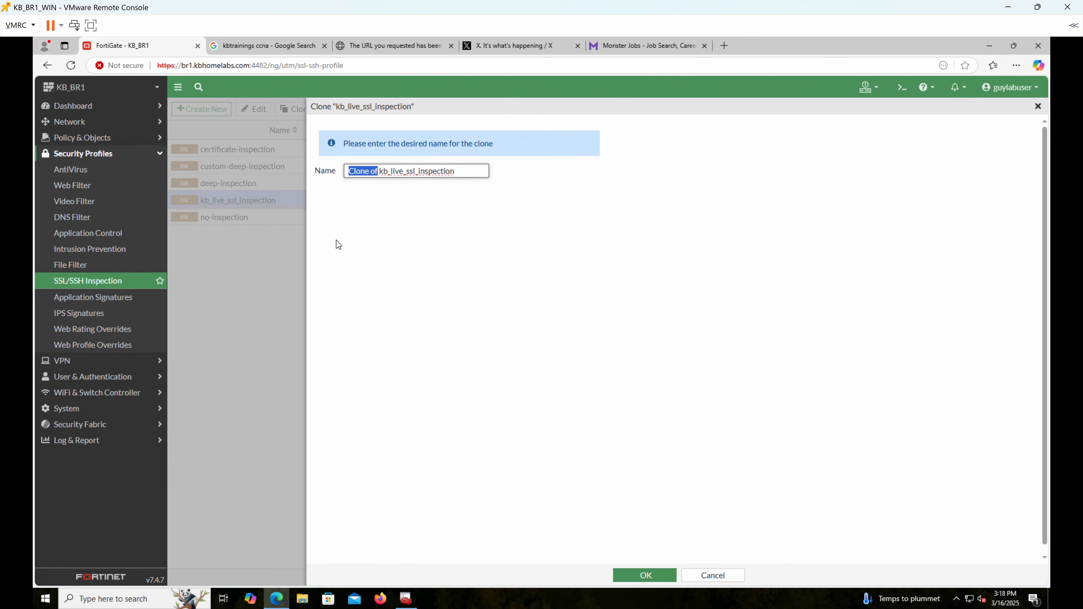
pyautogui.press('BackSpace')
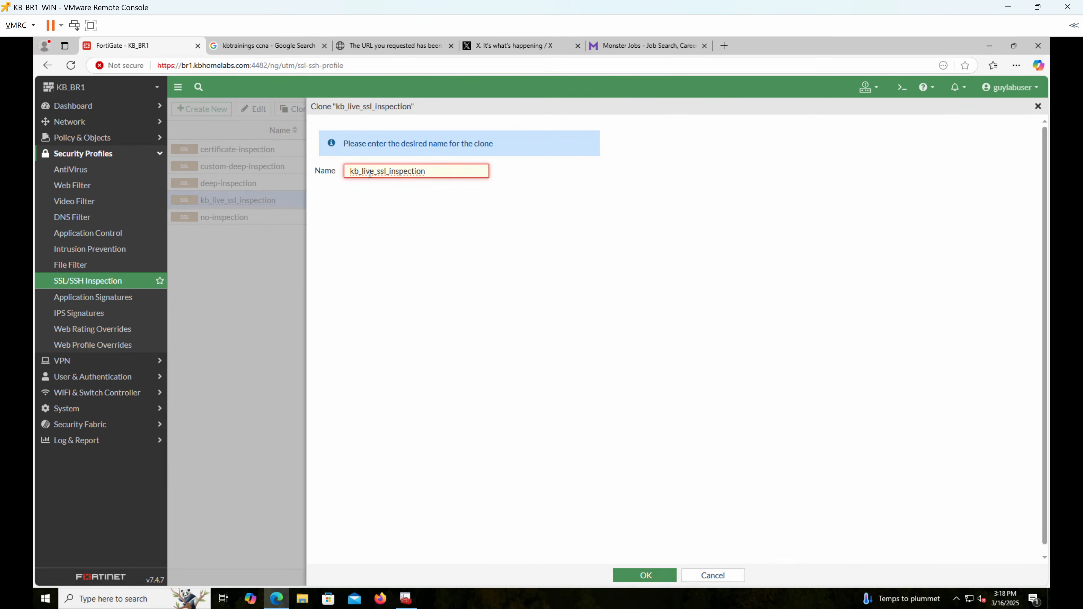
pyautogui.press('Delete')
pyautogui.moveTo(385, 171); pyautogui.dragTo(474, 176)
pyautogui.write(';l')
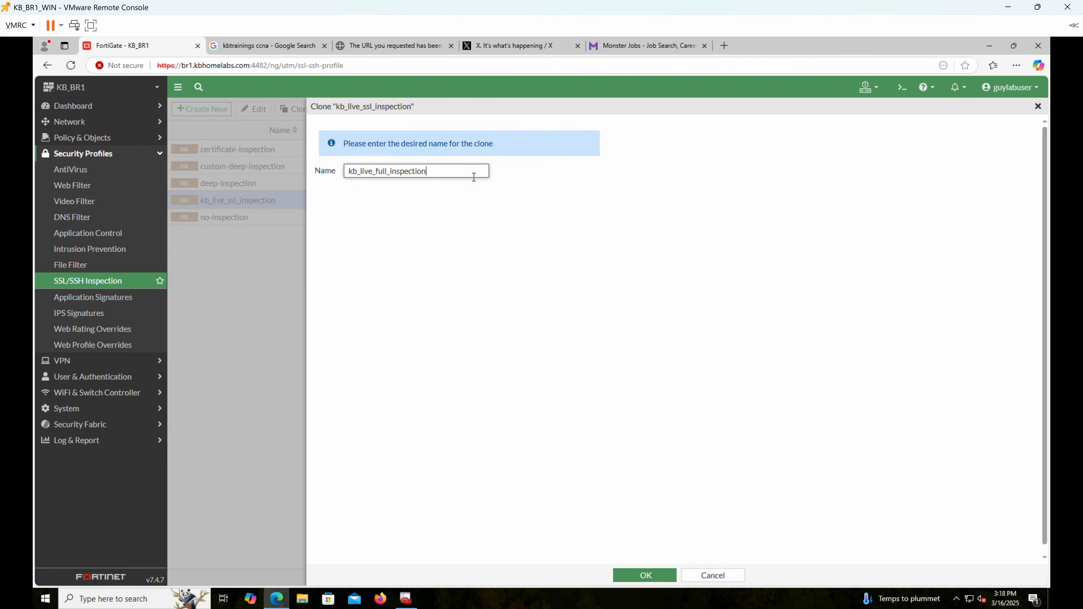
pyautogui.click(637, 577)
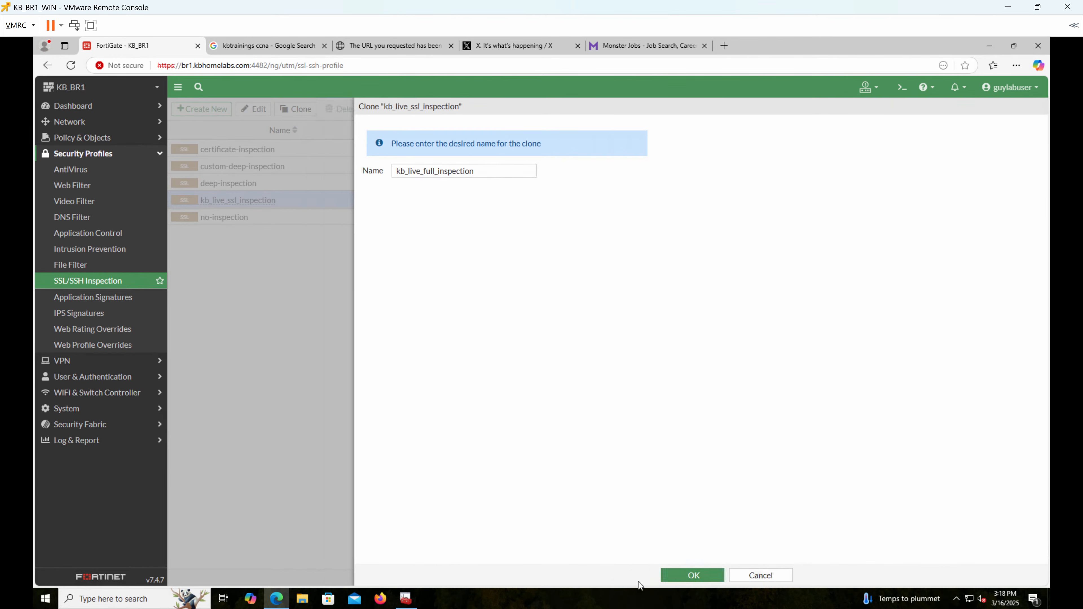
# Step: Open the kb_live_full_inspection profile for editing and set its inspection method to Full SSL Inspection
pyautogui.doubleClick(247, 216)
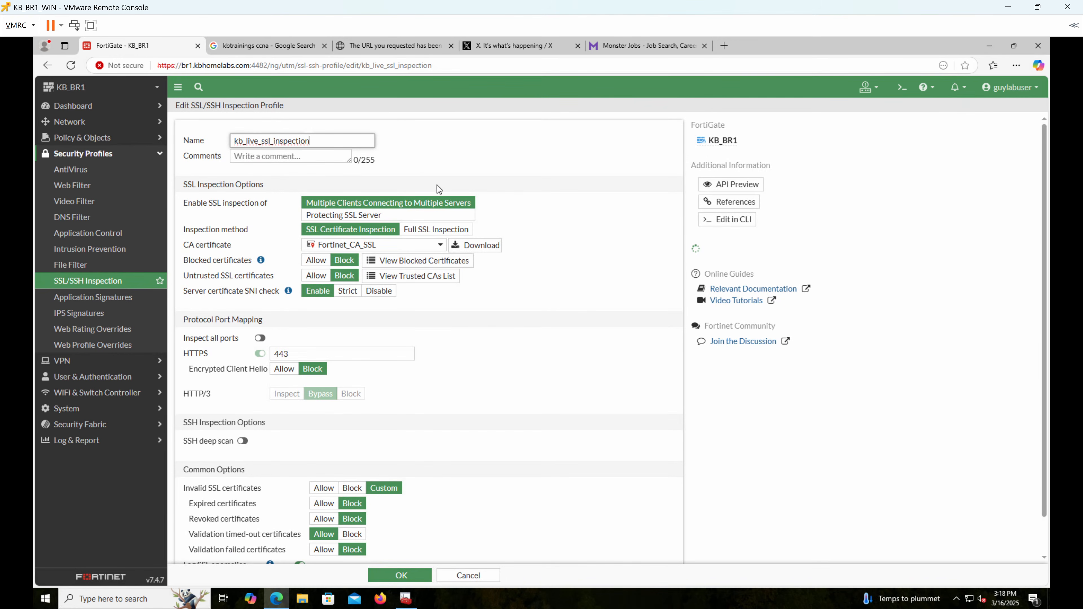
pyautogui.click(116, 280)
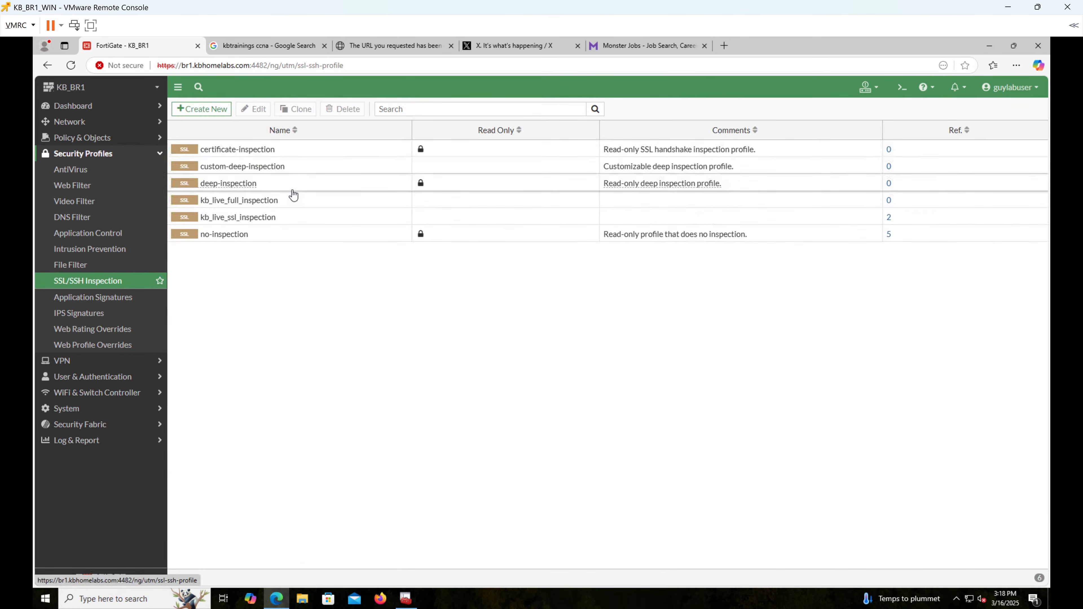
pyautogui.doubleClick(284, 207)
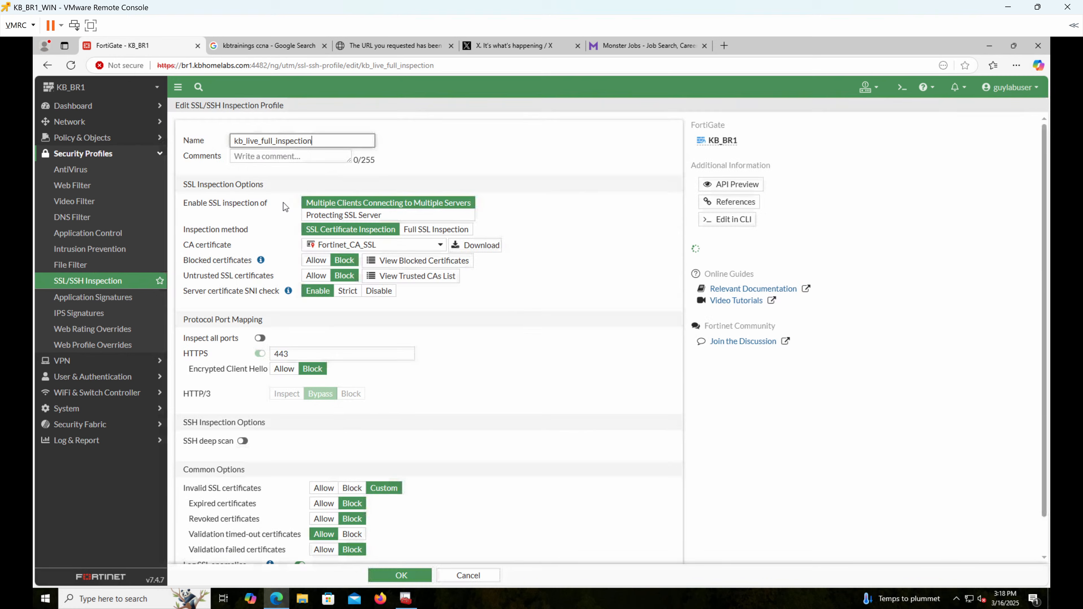
pyautogui.click(451, 232)
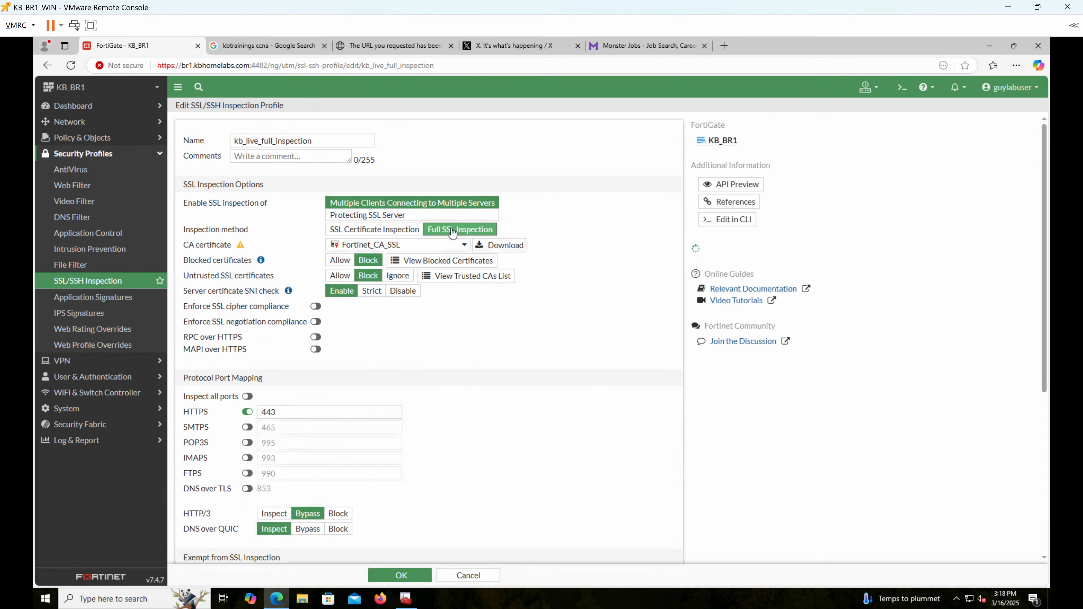
pyautogui.moveTo(340, 249)
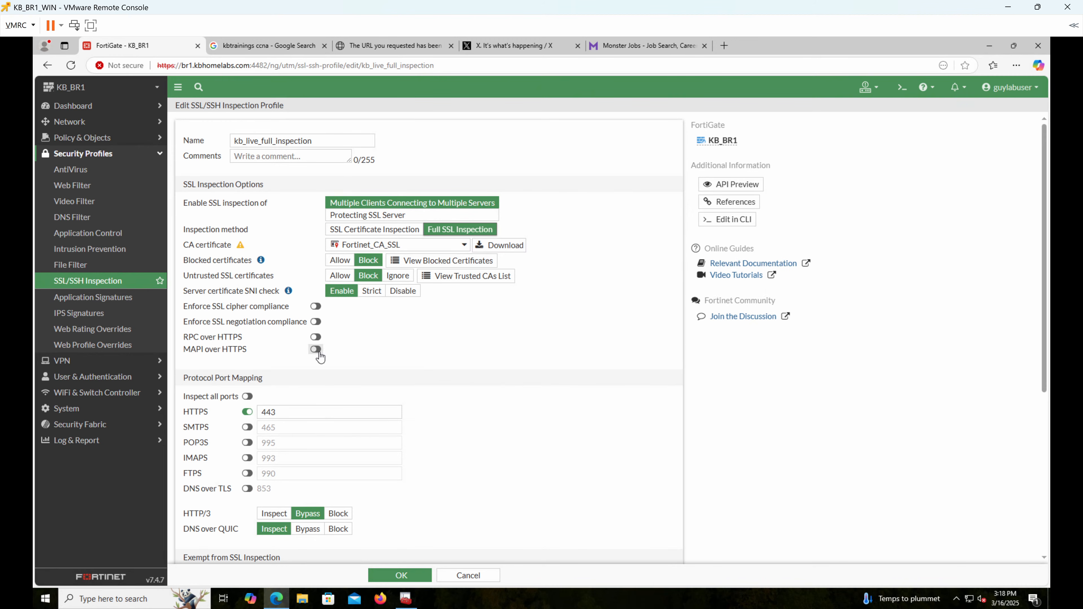
# Step: Enable inspection of SMTPS, POP3S, IMAPS, FTPS and DNS over TLS alongside HTTPS, keeping Inspect all ports off
pyautogui.scroll(-1, 350, 317)
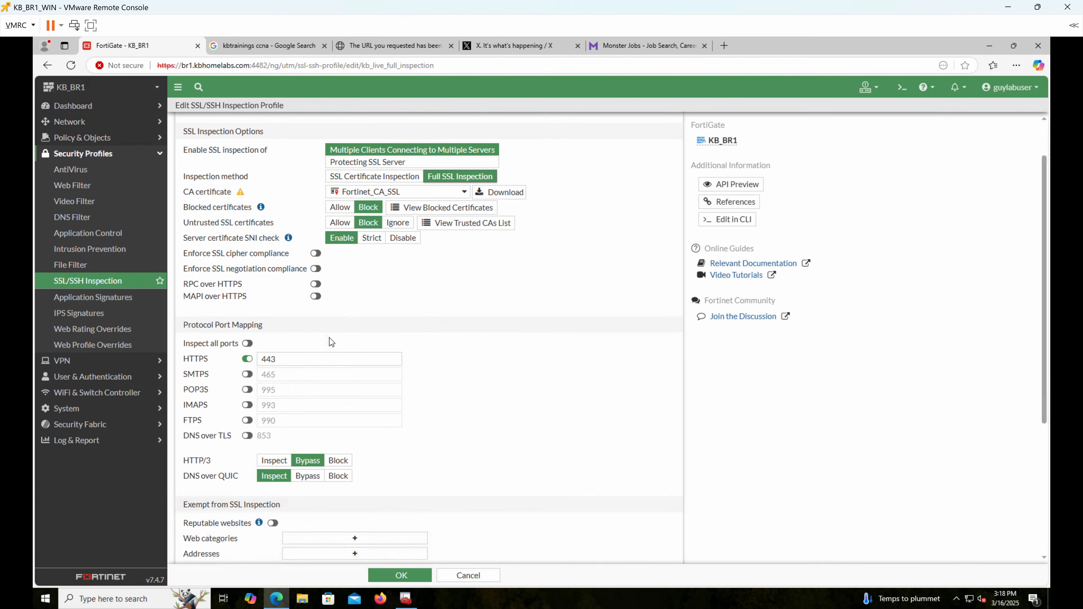
pyautogui.click(247, 343)
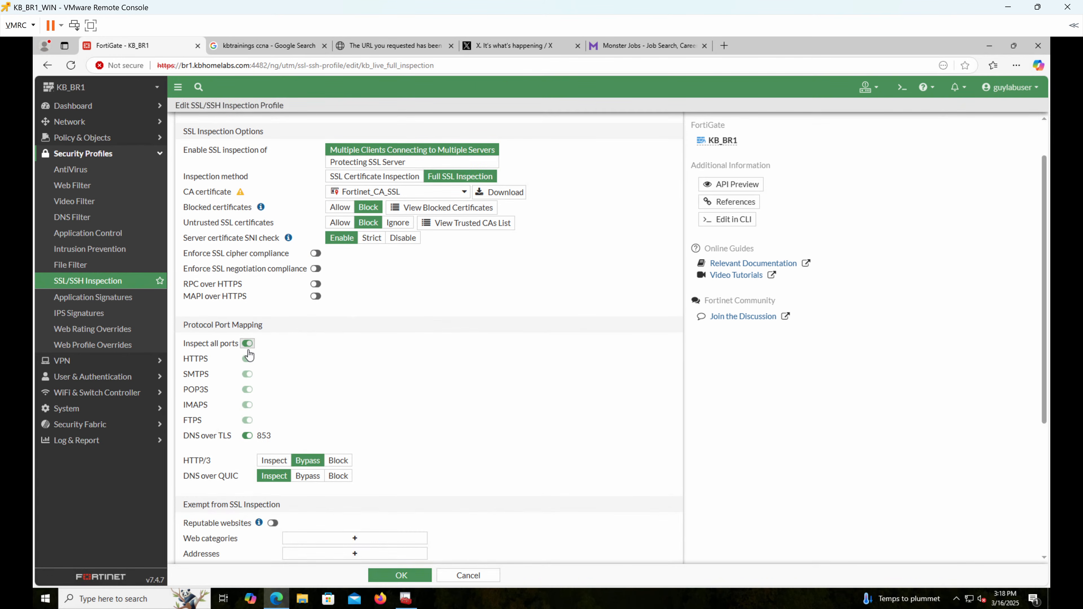
pyautogui.click(247, 344)
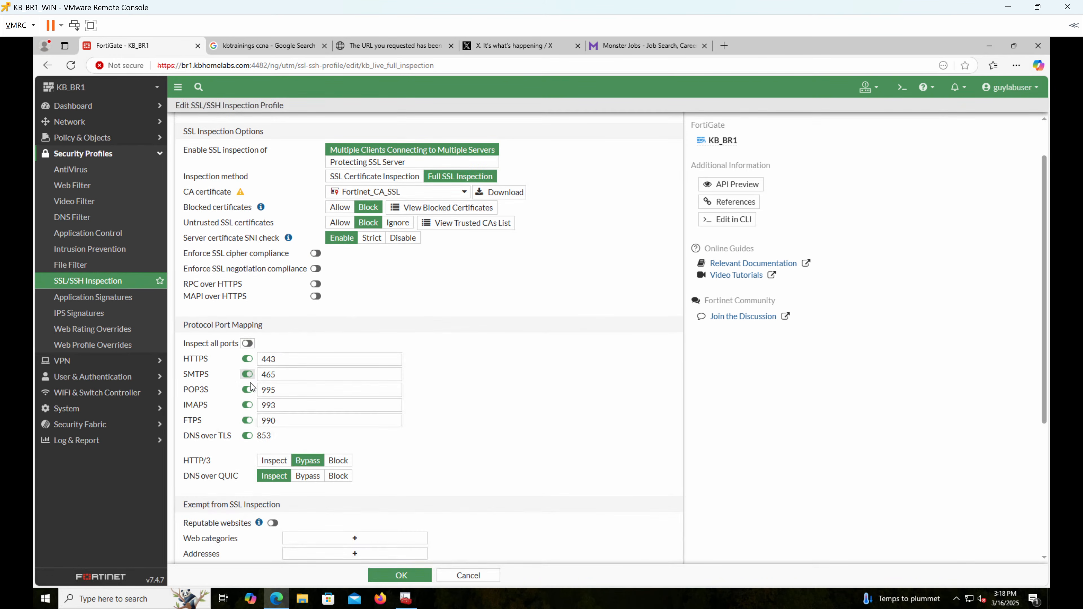
pyautogui.scroll(-1, 278, 410)
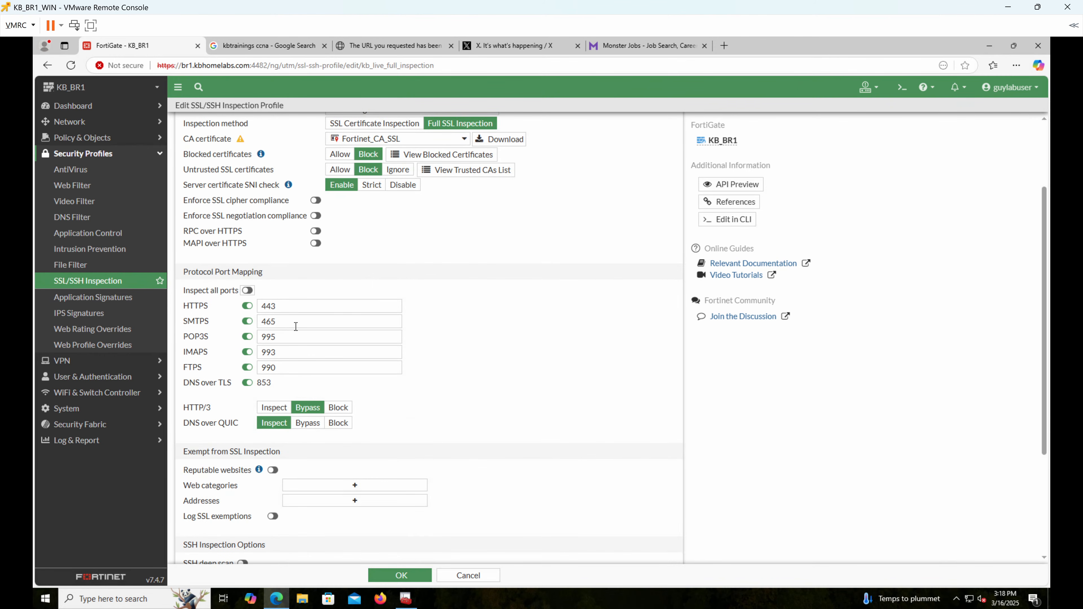
pyautogui.moveTo(294, 312); pyautogui.dragTo(266, 307)
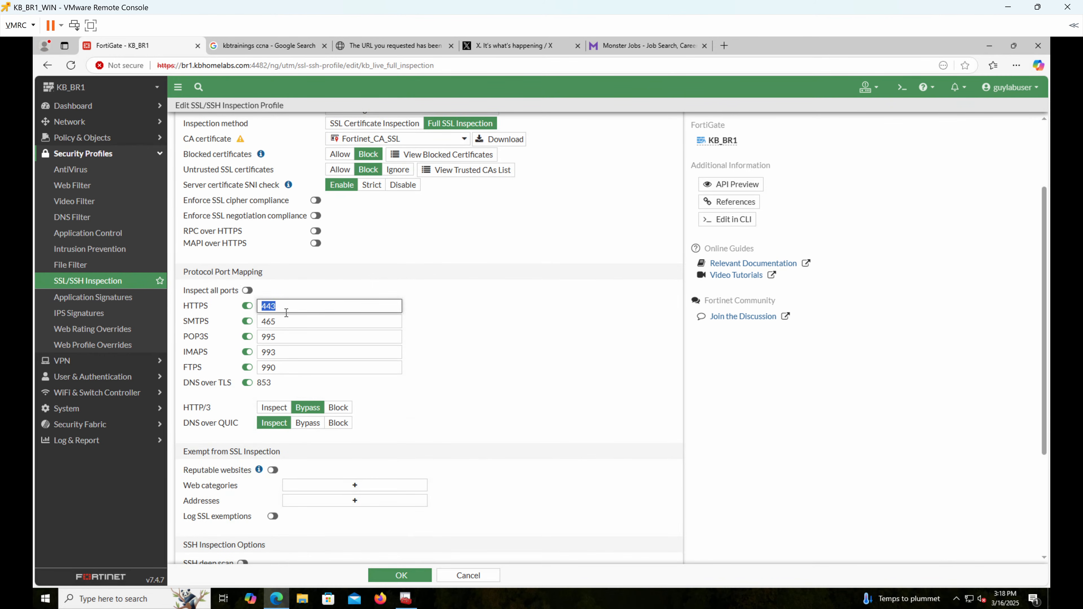
pyautogui.click(461, 284)
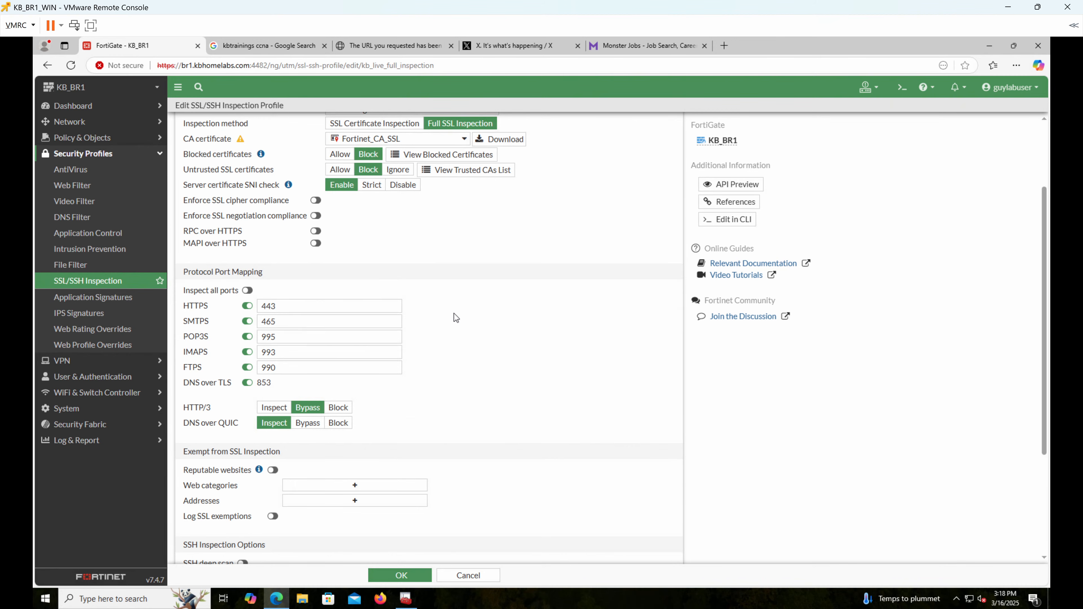
# Step: Exempt the Finance and Banking web category from SSL inspection in the kb_live_full_inspection profile
pyautogui.scroll(-1, 456, 312)
pyautogui.scroll(-1, 456, 318)
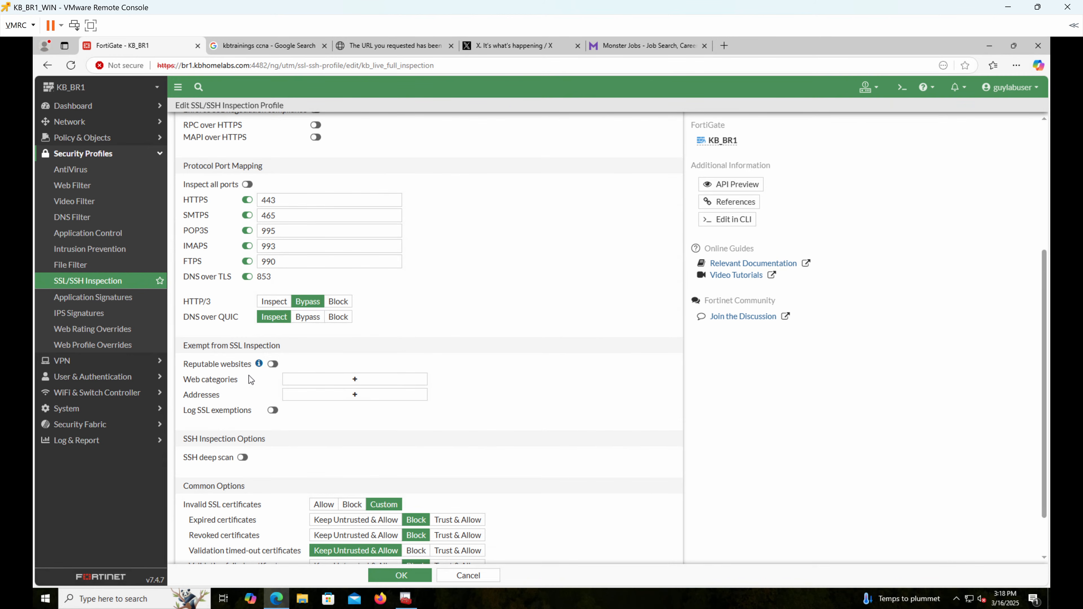
pyautogui.click(310, 380)
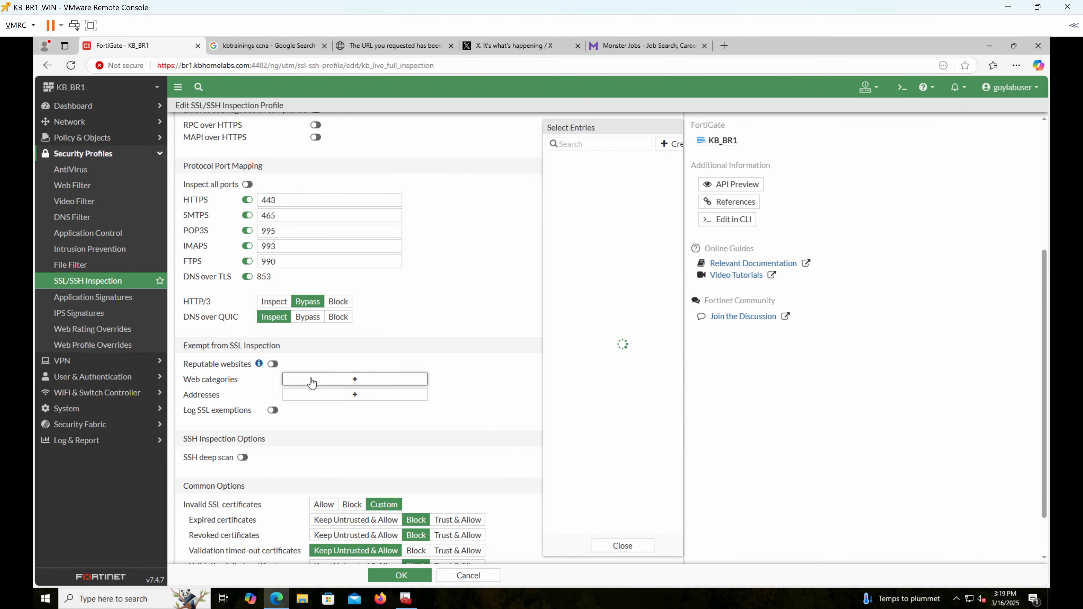
pyautogui.write('fina')
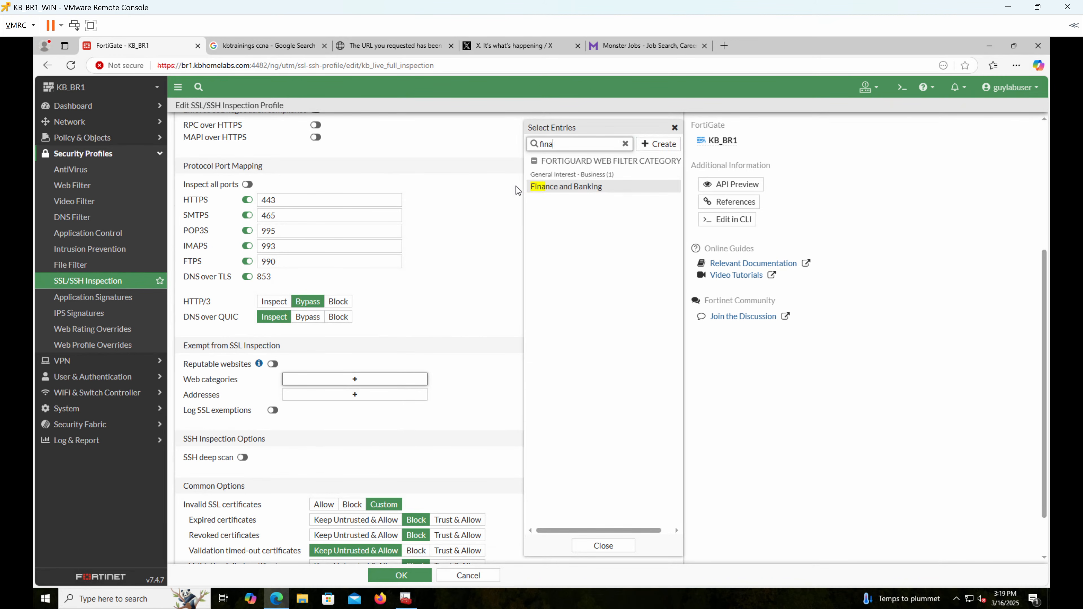
pyautogui.click(538, 186)
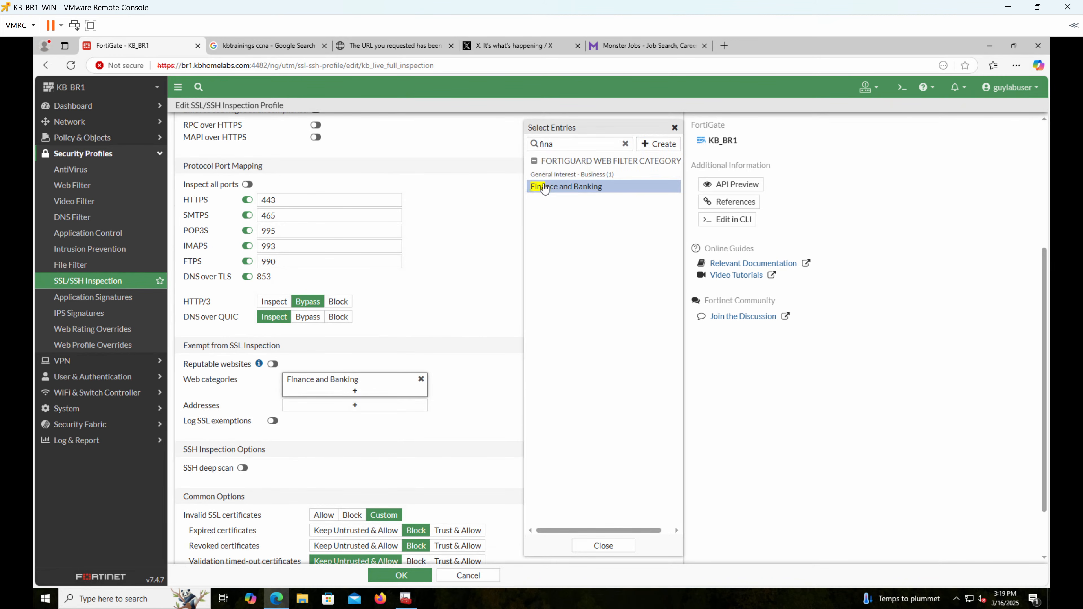
pyautogui.click(473, 400)
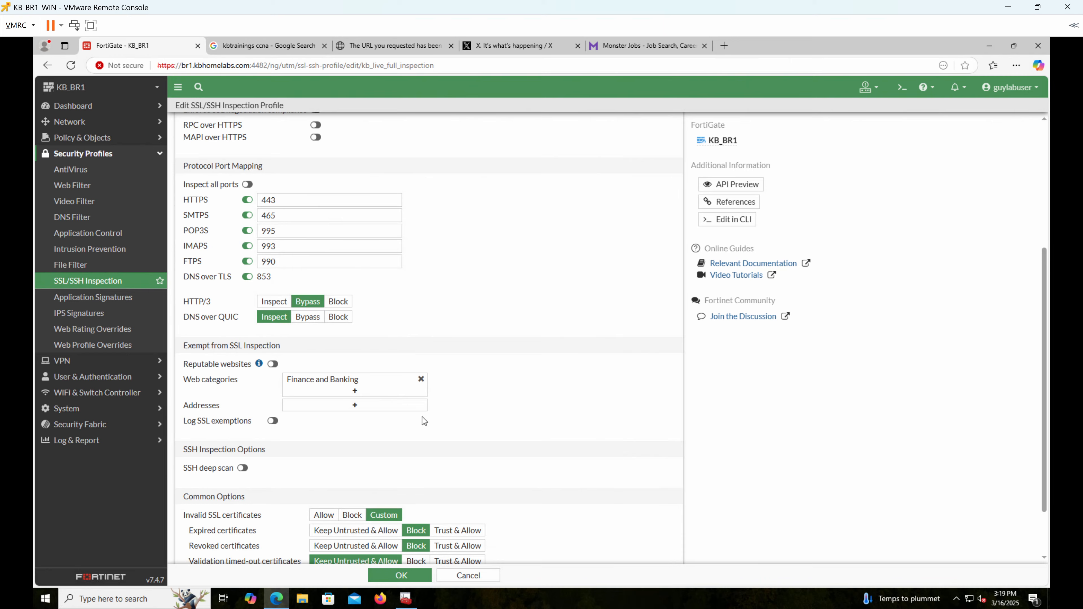
# Step: Enable logging of SSL exemptions in the kb_live_full_inspection profile and save the profile
pyautogui.click(274, 422)
pyautogui.scroll(-2, 322, 438)
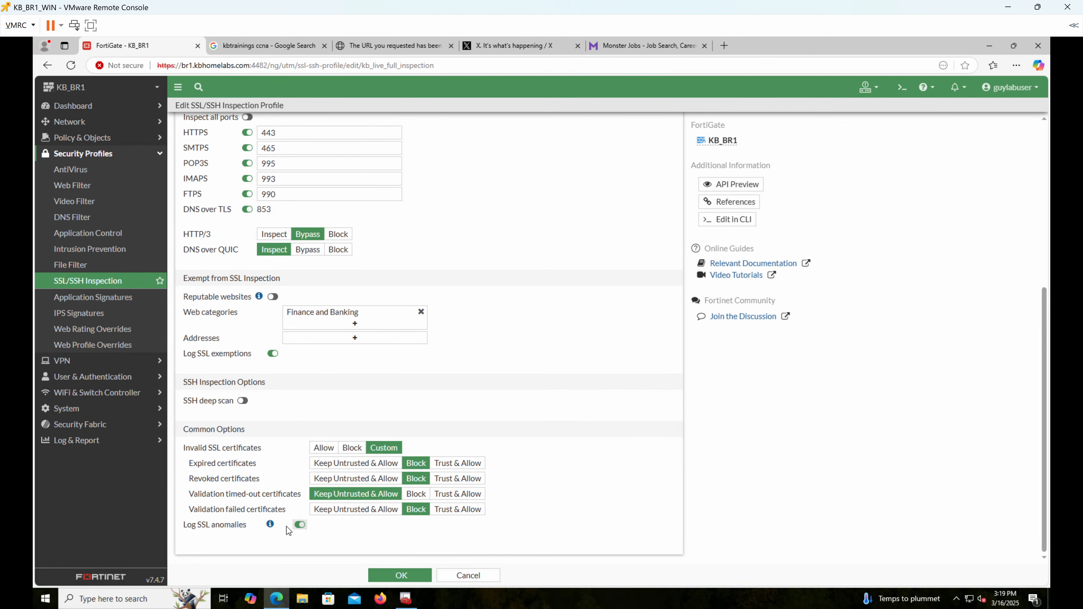
pyautogui.click(392, 575)
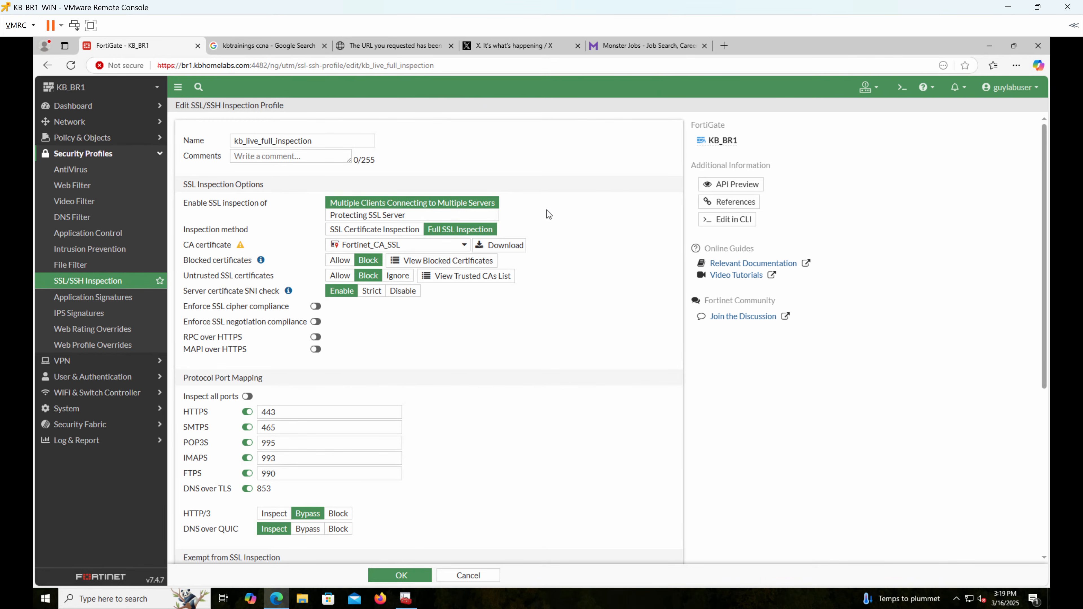
pyautogui.scroll(-6, 555, 341)
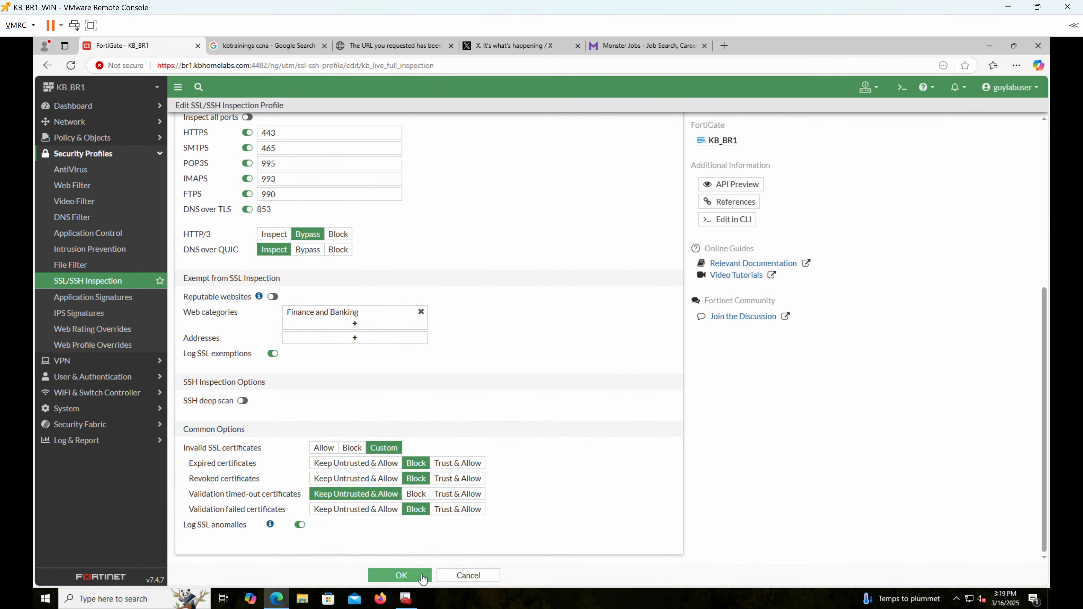
pyautogui.click(417, 576)
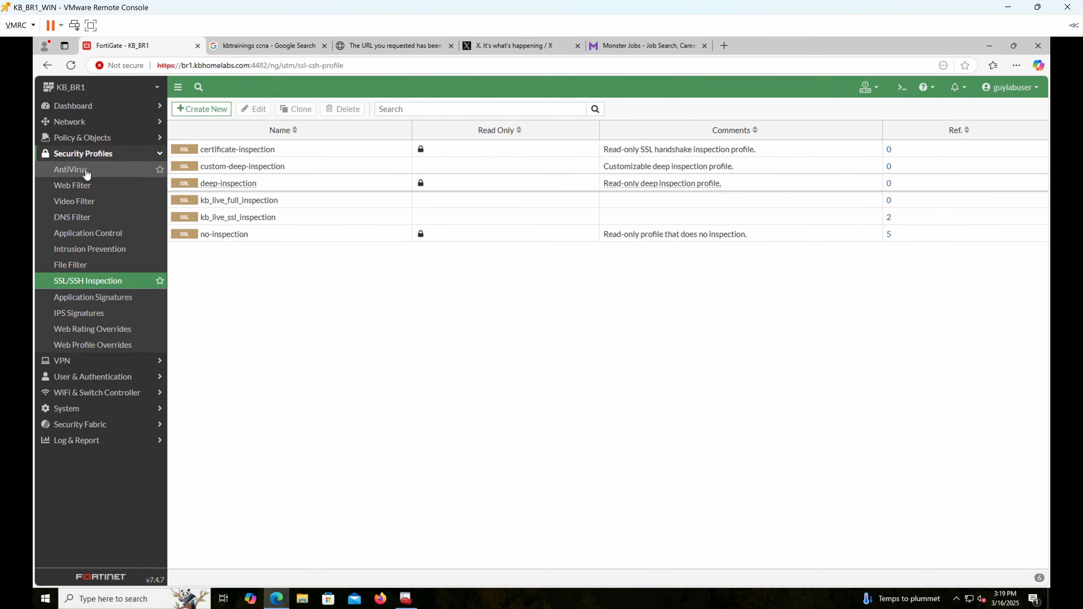
# Step: Set the SSL inspection of the kb_lan_to_WAN firewall policy to kb_live_full_inspection, then save it and accept the certificate warning
pyautogui.click(80, 186)
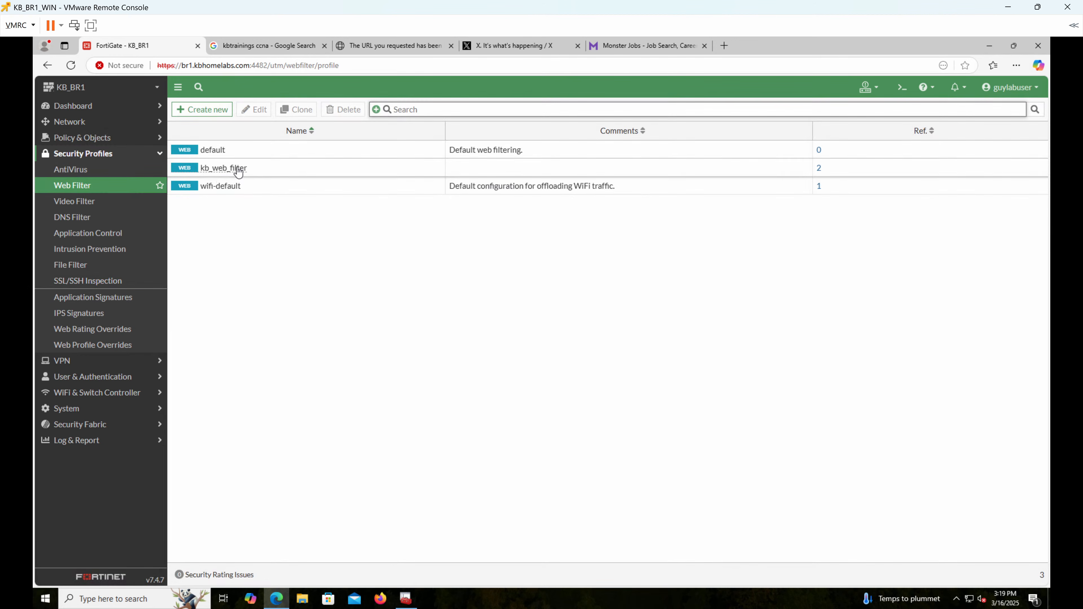
pyautogui.doubleClick(237, 168)
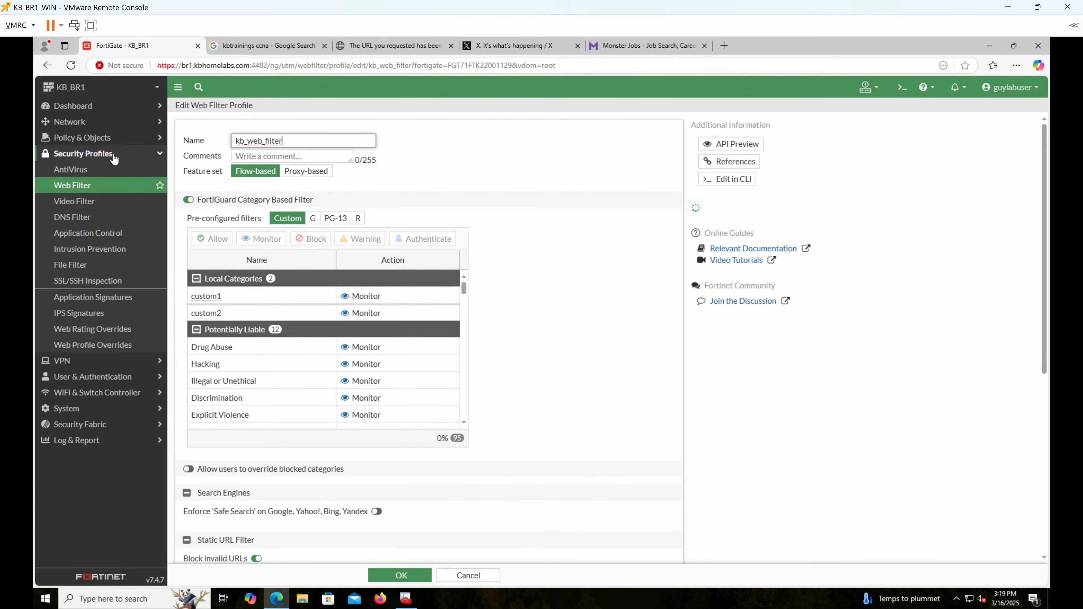
pyautogui.click(85, 138)
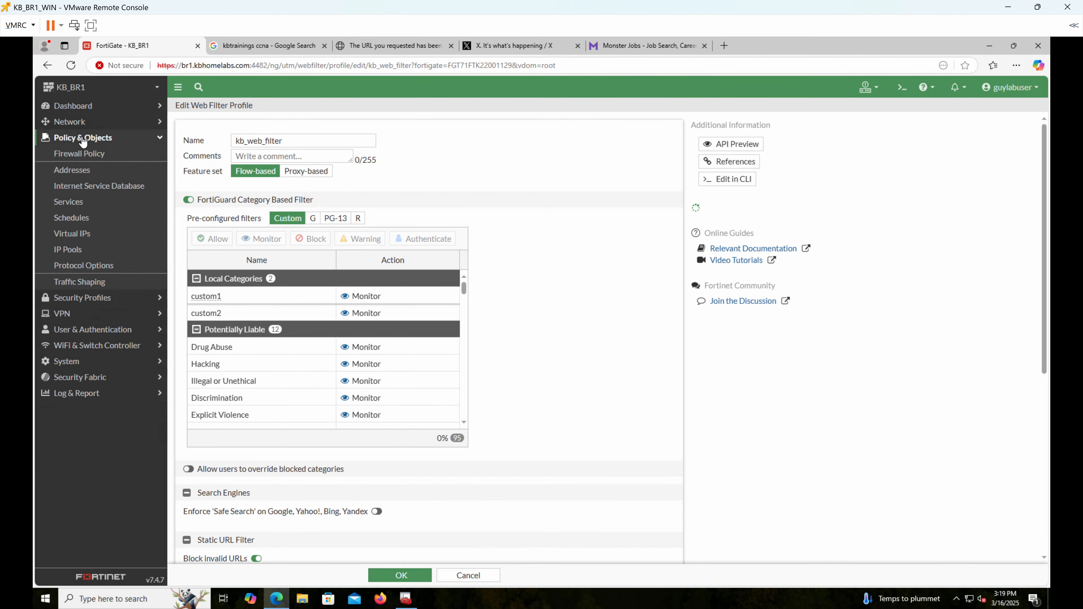
pyautogui.click(79, 158)
pyautogui.doubleClick(217, 187)
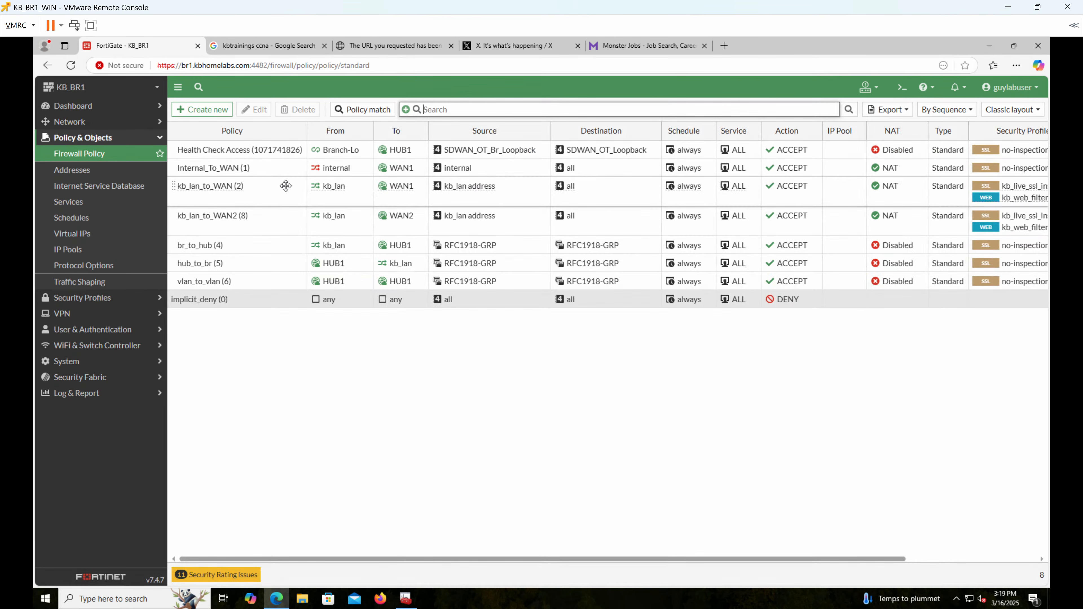
pyautogui.doubleClick(289, 186)
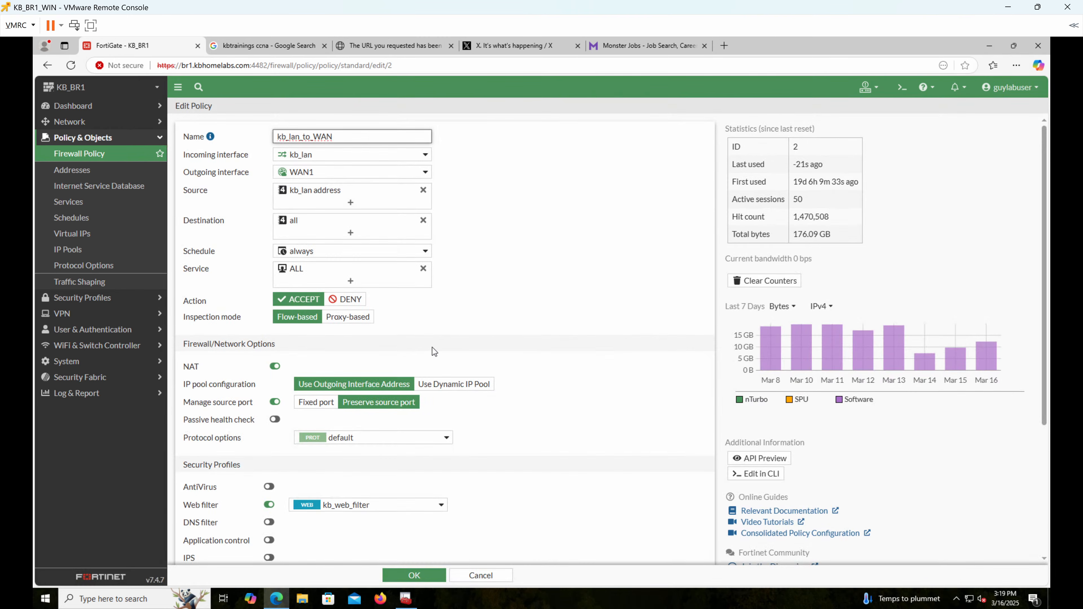
pyautogui.scroll(-4, 389, 462)
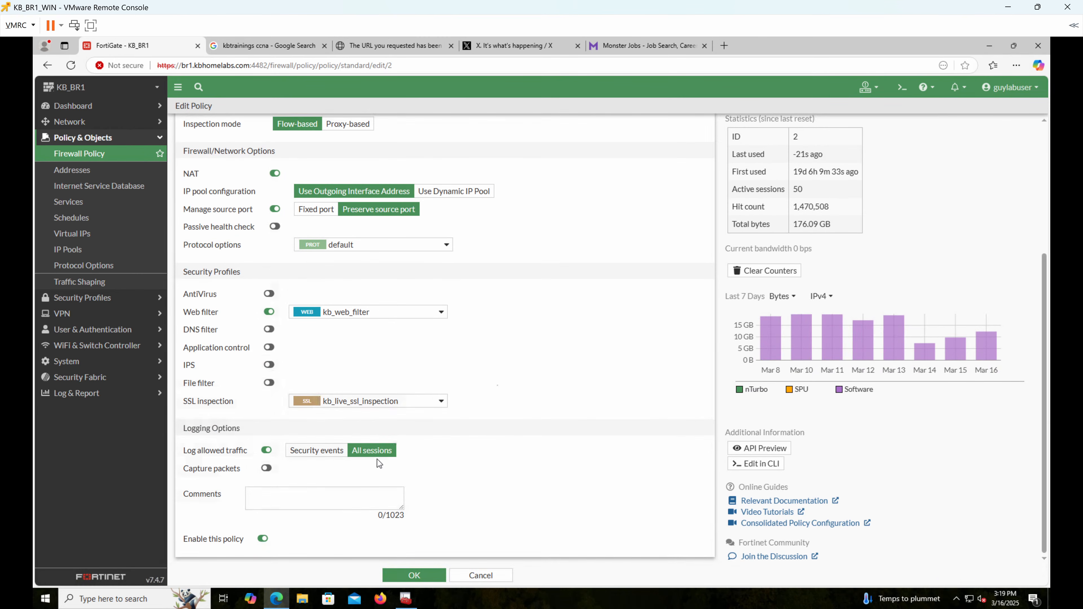
pyautogui.click(331, 406)
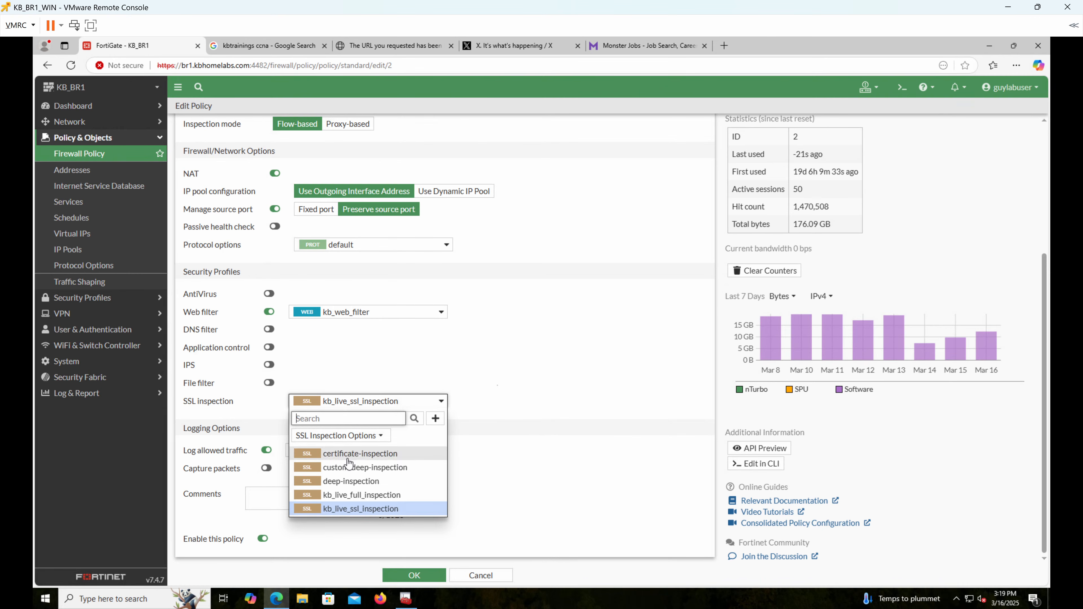
pyautogui.click(352, 496)
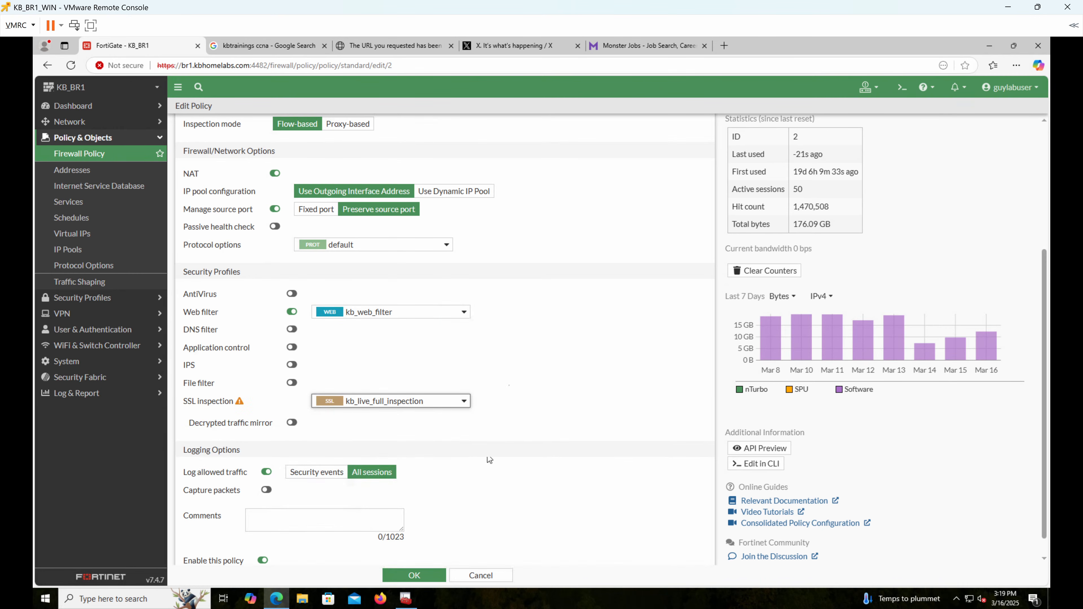
pyautogui.click(430, 574)
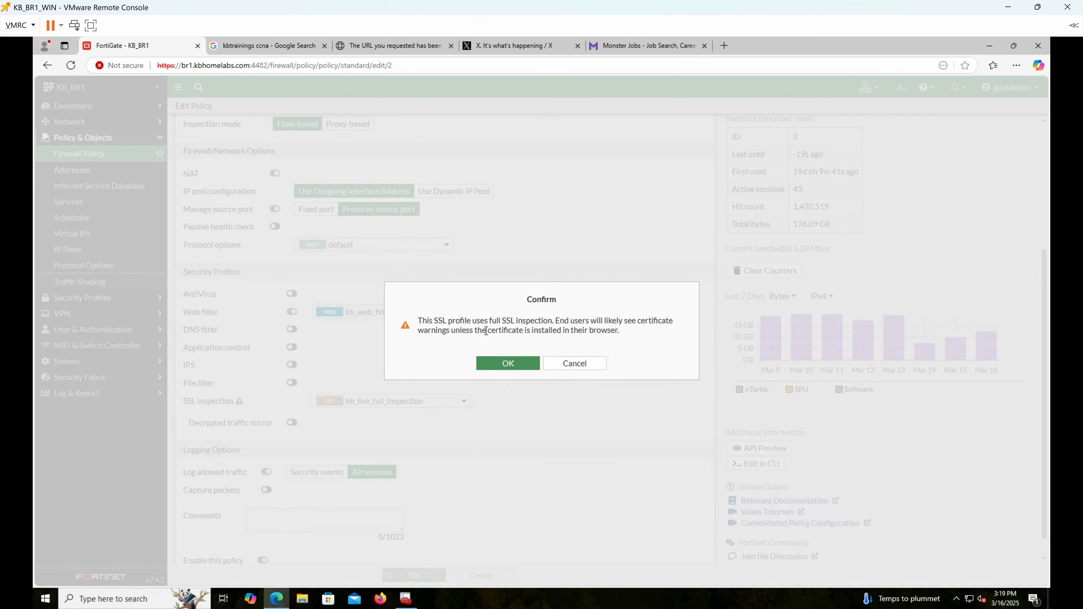
pyautogui.click(500, 364)
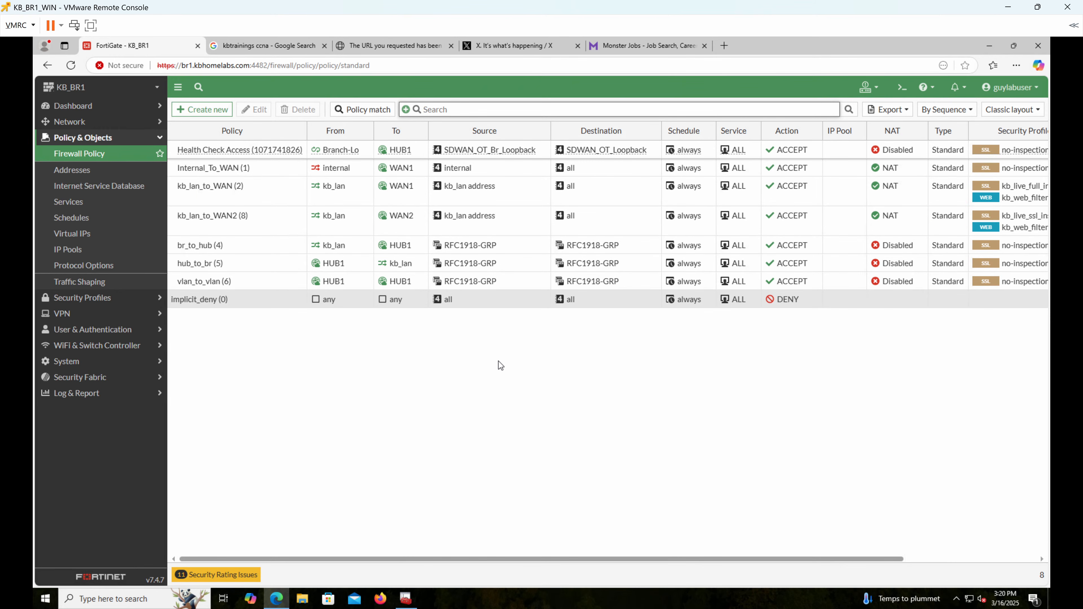
# Step: Assign kb_live_full_inspection as the SSL inspection profile of the kb_lan_to_WAN2 firewall policy and save it, accepting the certificate warning
pyautogui.moveTo(694, 188)
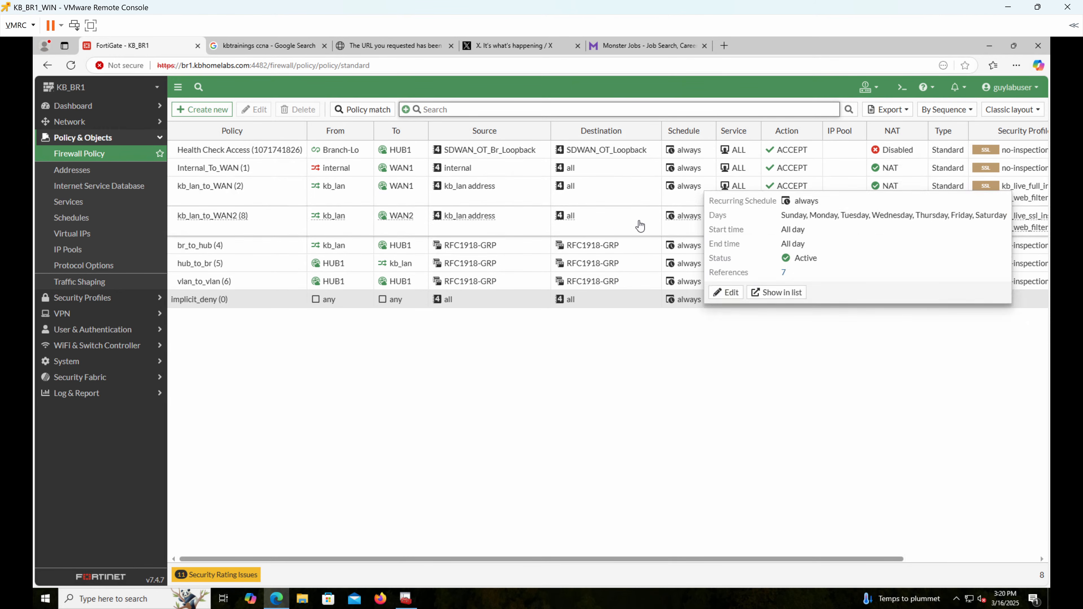
pyautogui.doubleClick(618, 223)
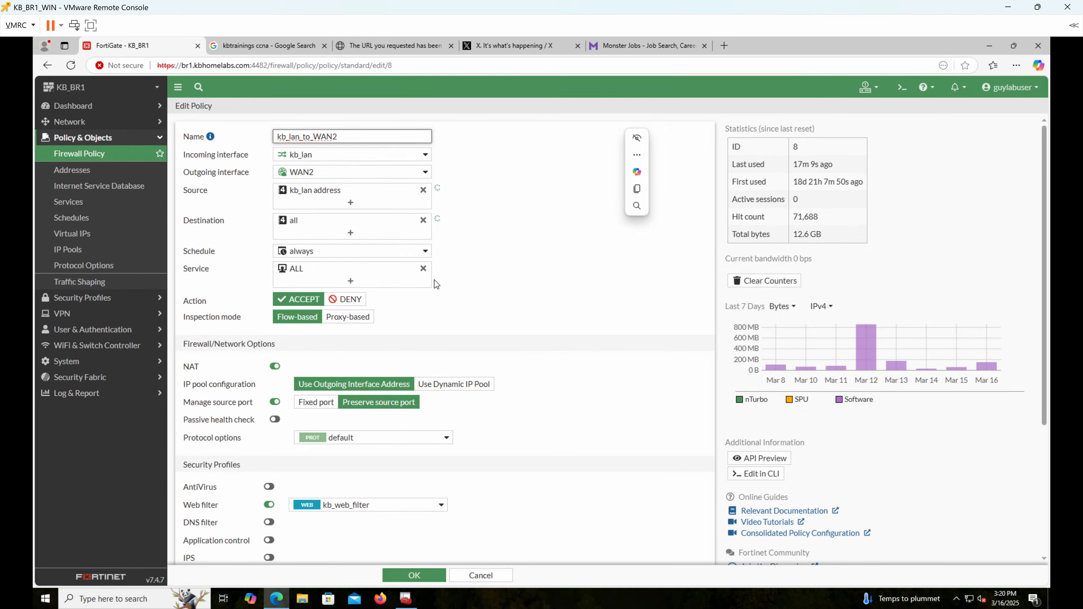
pyautogui.scroll(-5, 434, 280)
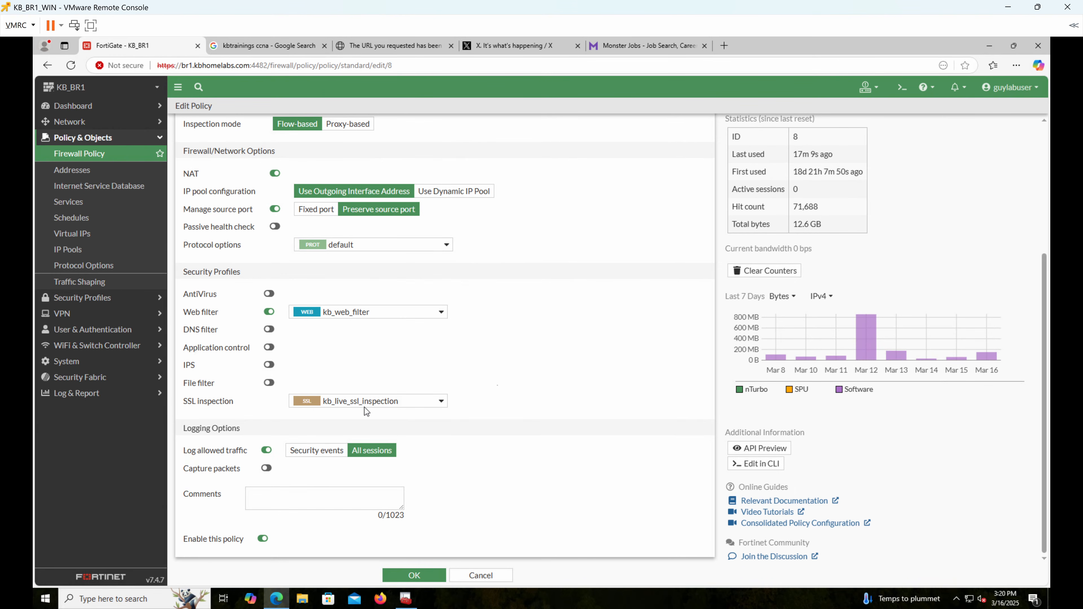
pyautogui.click(365, 408)
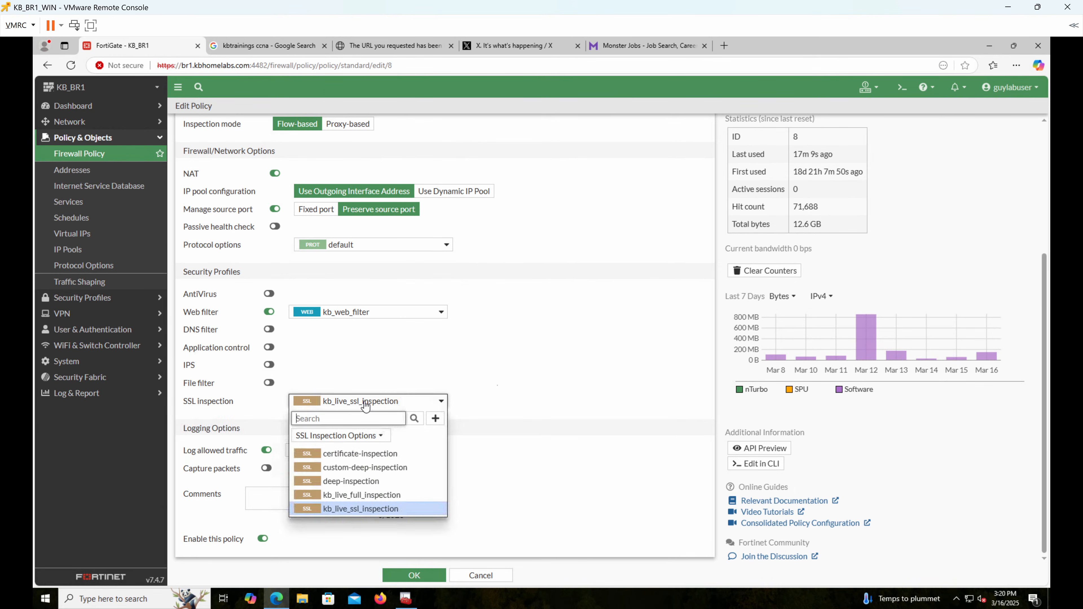
pyautogui.click(345, 496)
pyautogui.click(428, 578)
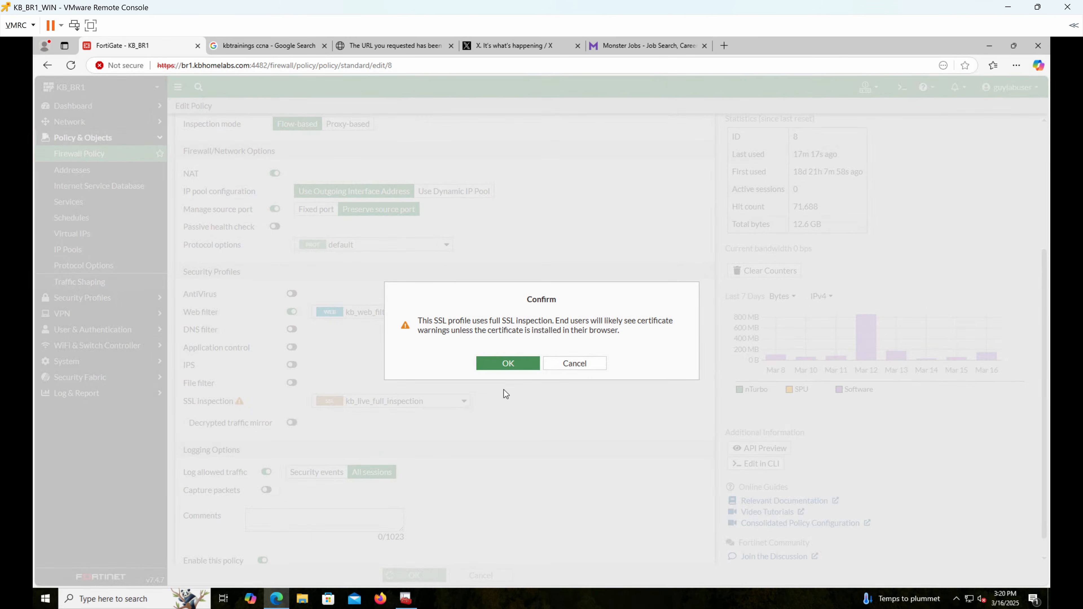
pyautogui.click(509, 364)
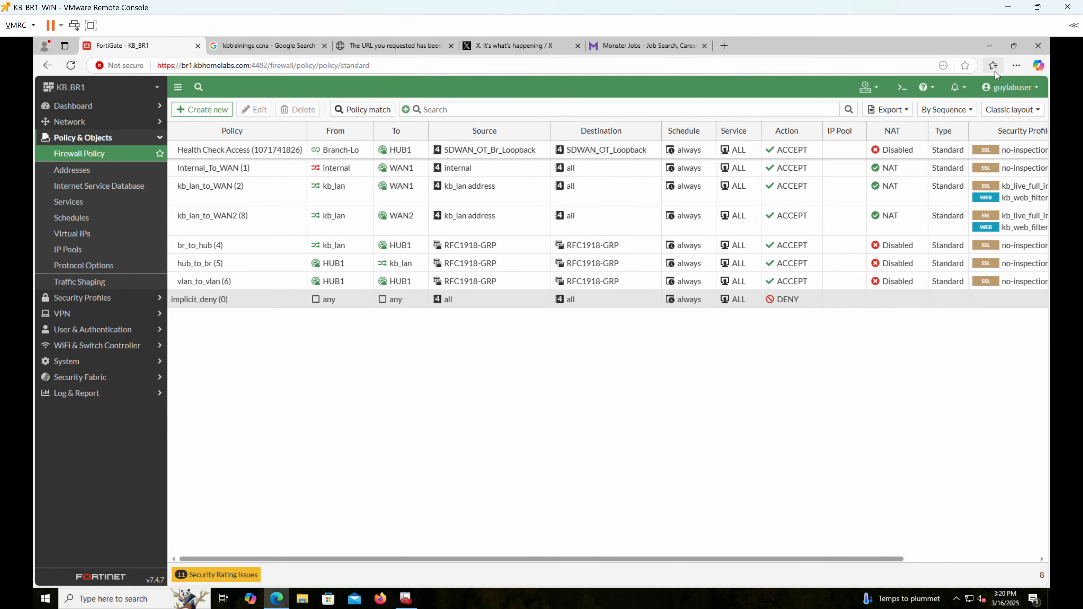
# Step: Open a new InPrivate browser window and load x.com in it
pyautogui.click(1018, 67)
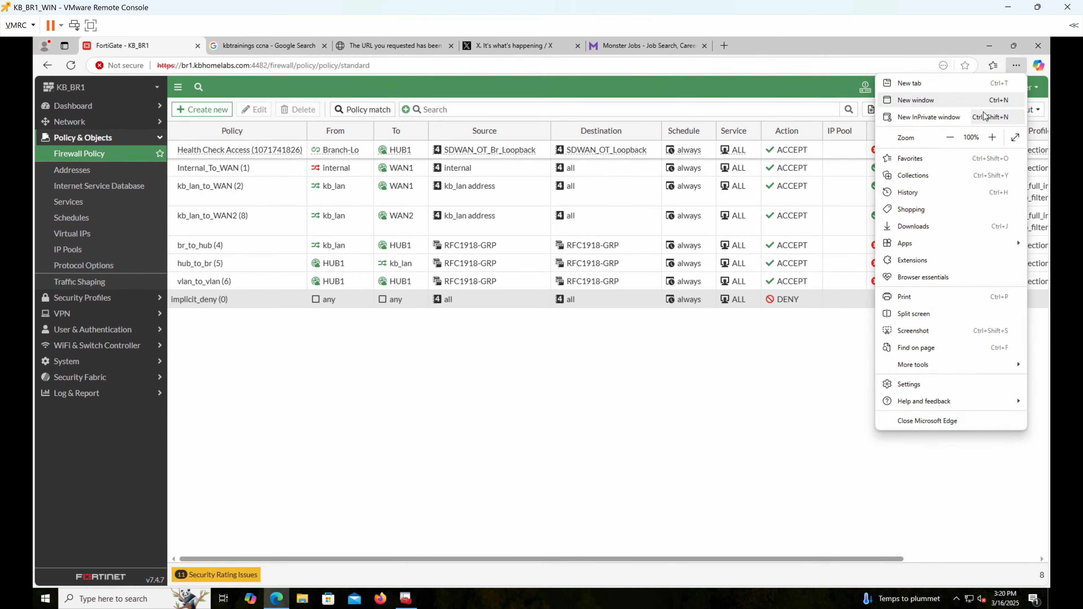
pyautogui.click(930, 116)
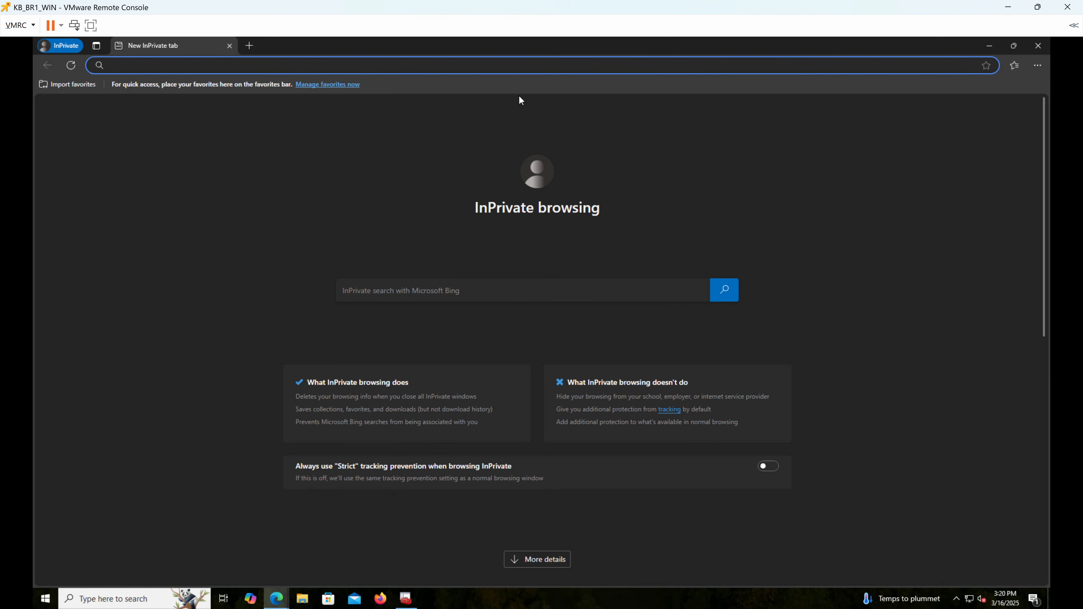
pyautogui.write('x.com')
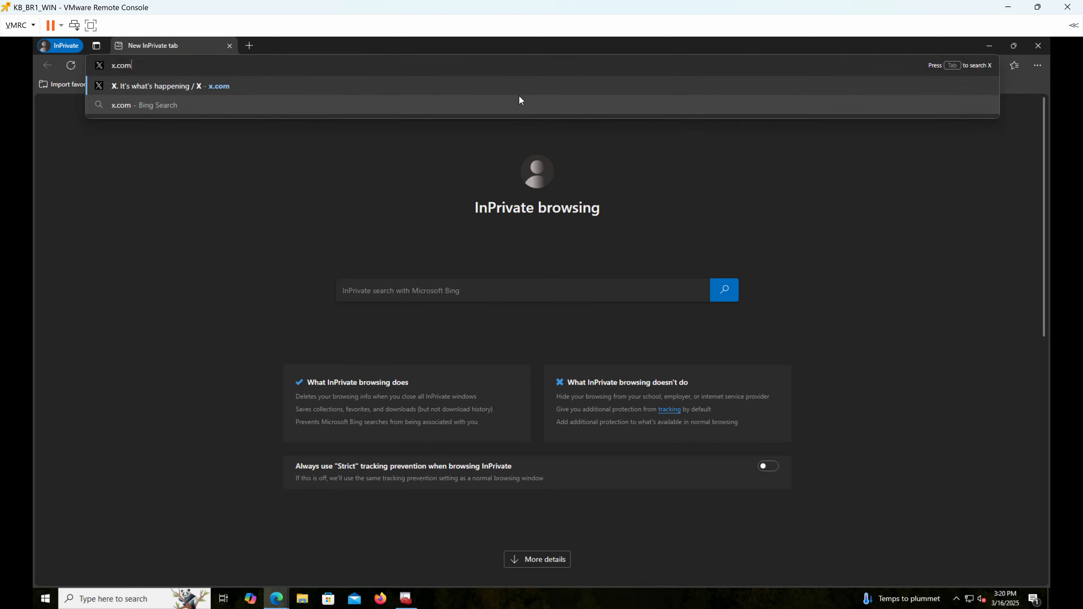
pyautogui.press('Return')
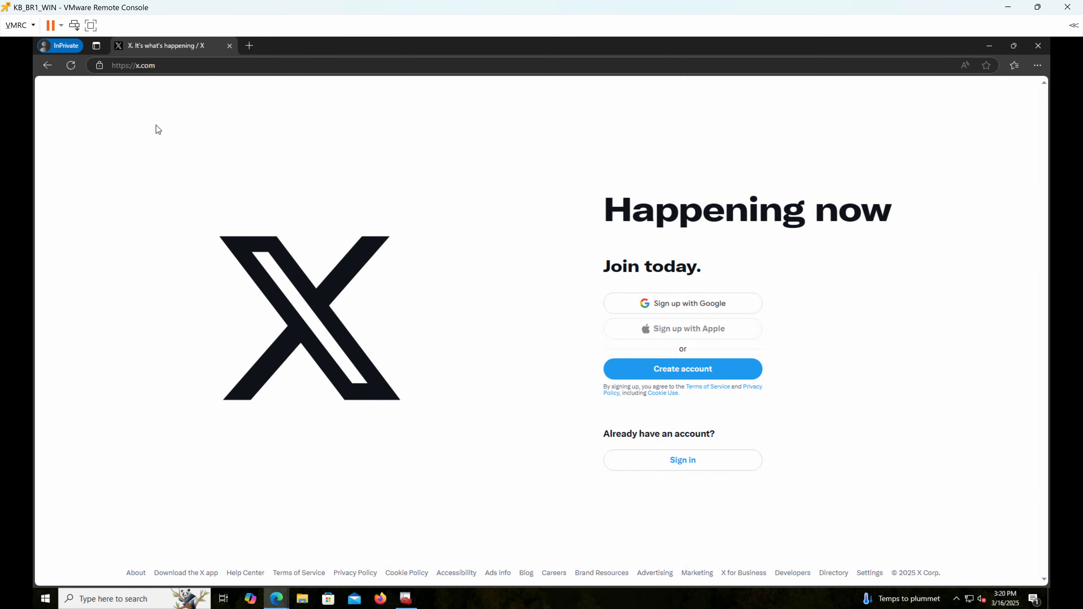
# Step: Inspect the issuer of the x.com site certificate, then close the certificate viewer
pyautogui.click(99, 66)
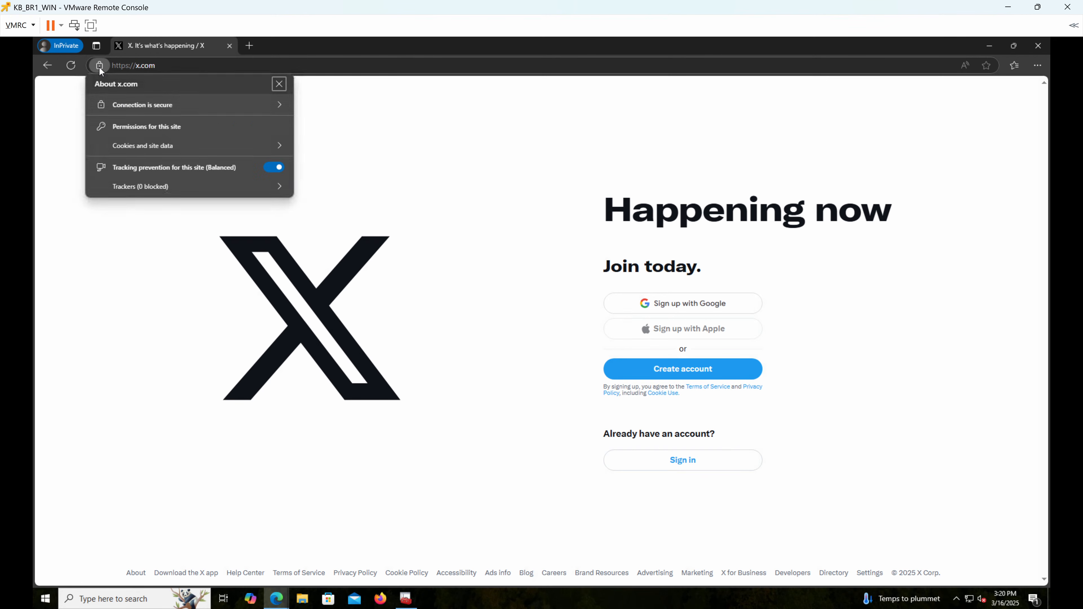
pyautogui.click(127, 112)
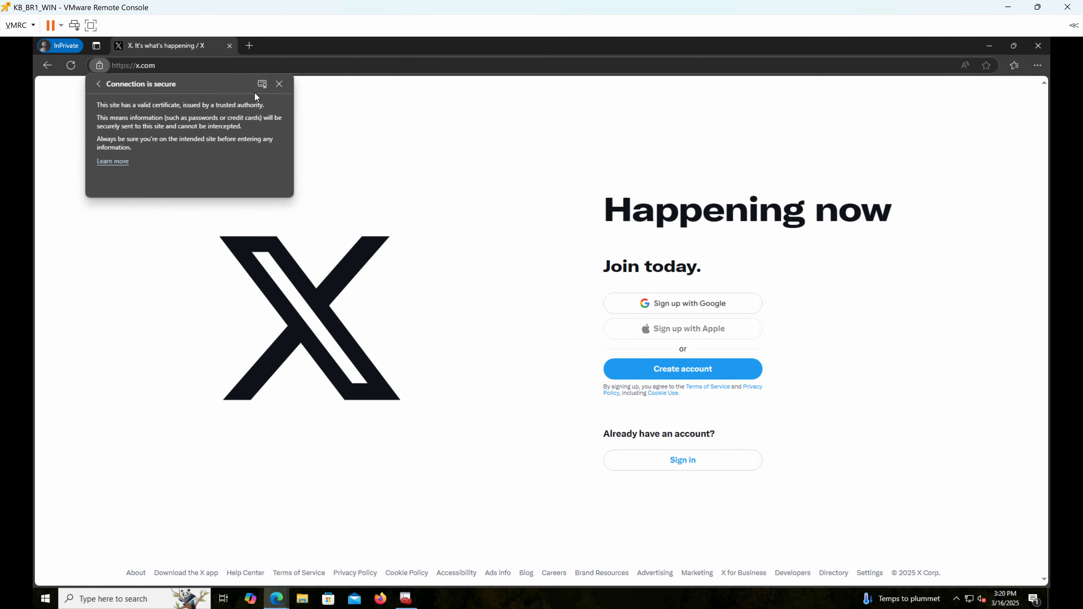
pyautogui.click(260, 86)
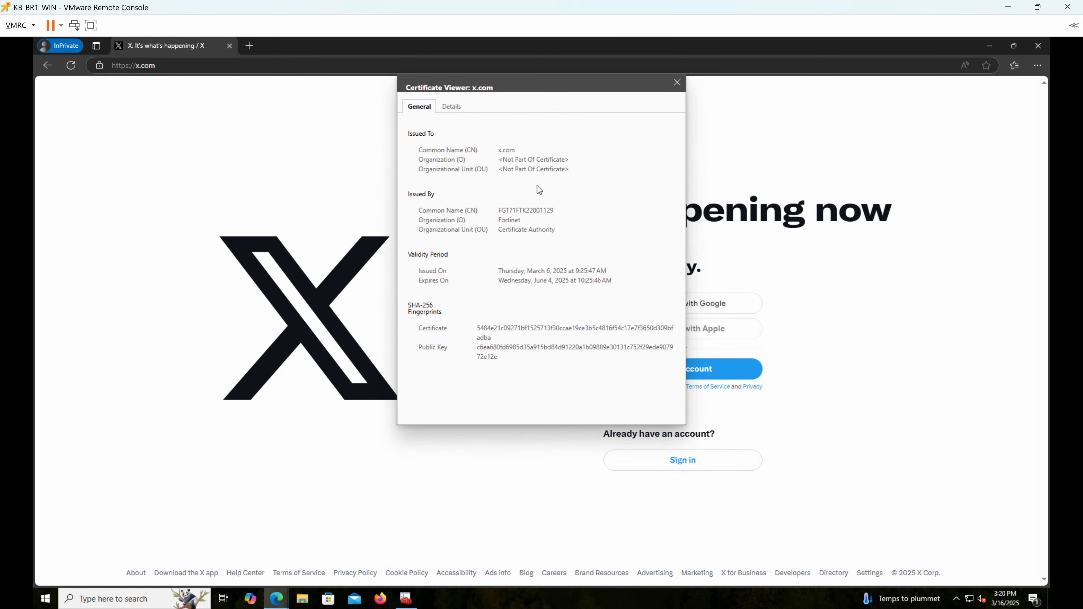
pyautogui.moveTo(501, 210); pyautogui.dragTo(486, 228)
pyautogui.rightClick(555, 208)
pyautogui.click(677, 82)
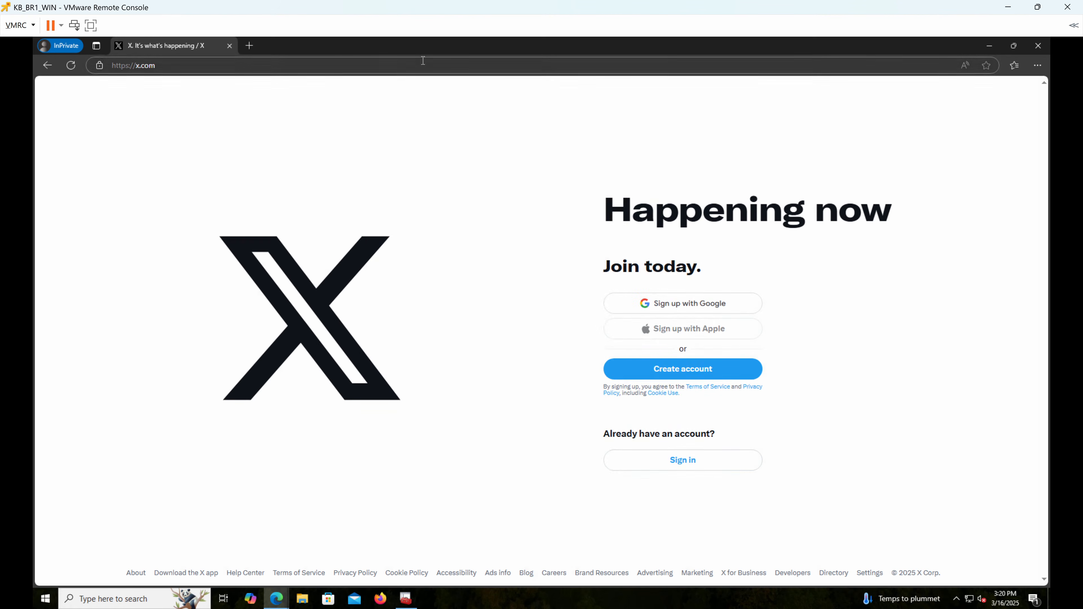
# Step: Load match.com in a new InPrivate tab and check its site connection information
pyautogui.click(250, 49)
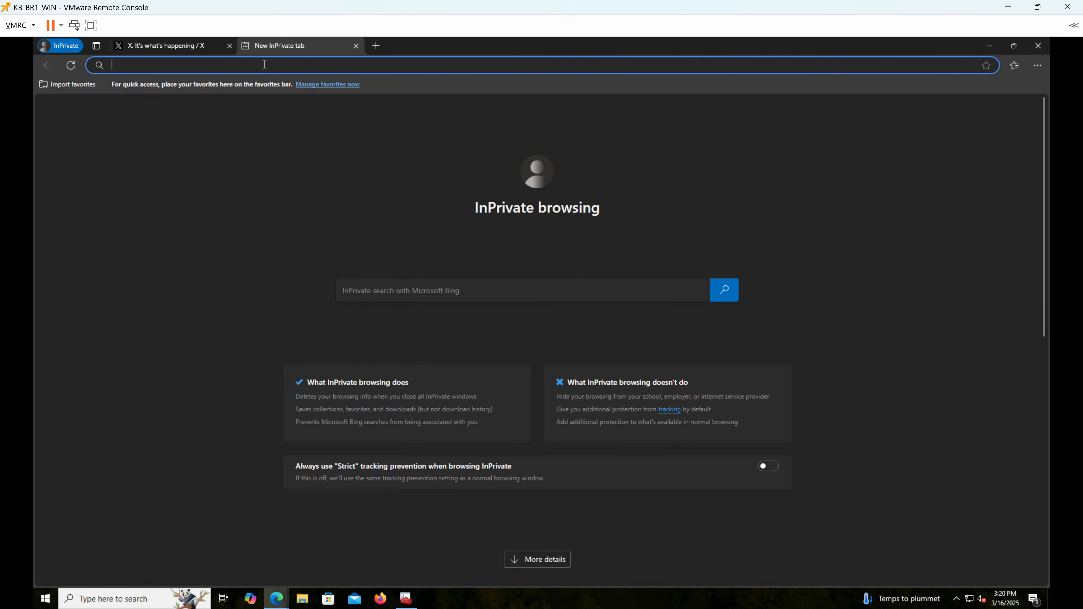
pyautogui.write('match.com')
pyautogui.press('Return')
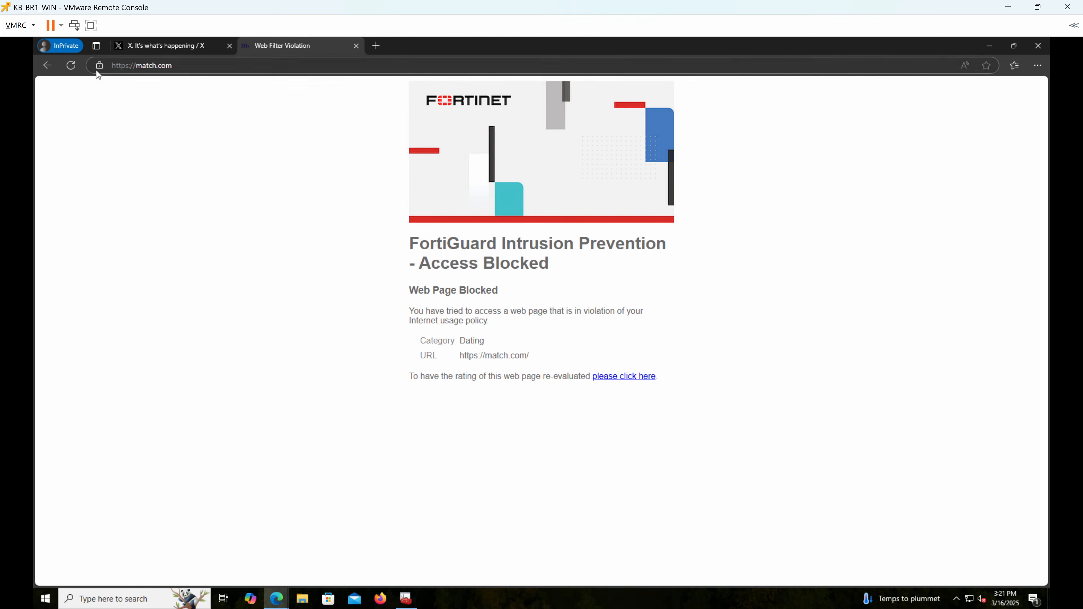
pyautogui.click(96, 70)
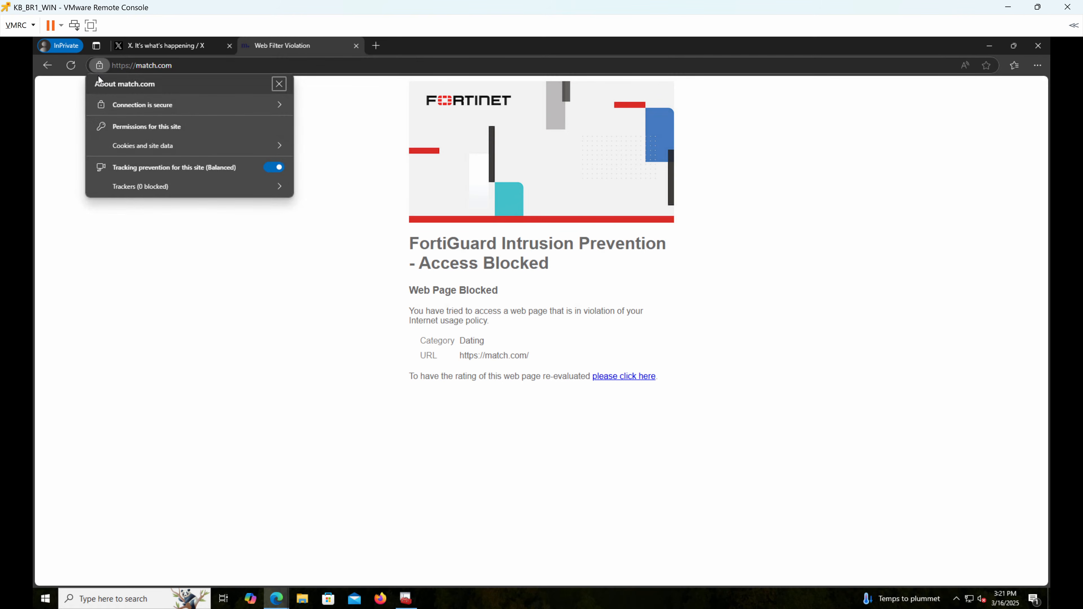
pyautogui.click(715, 273)
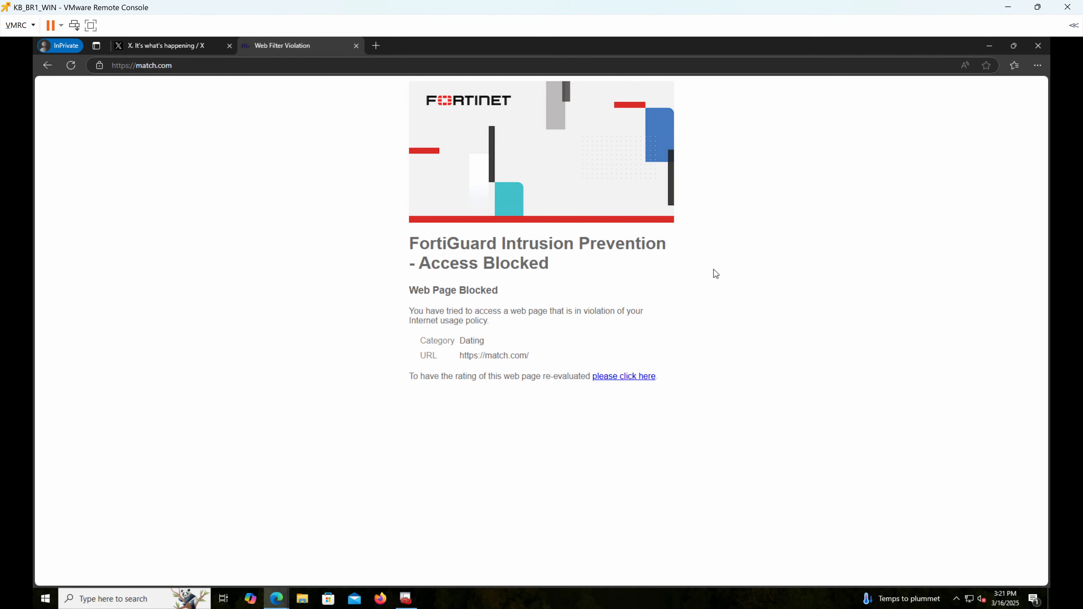